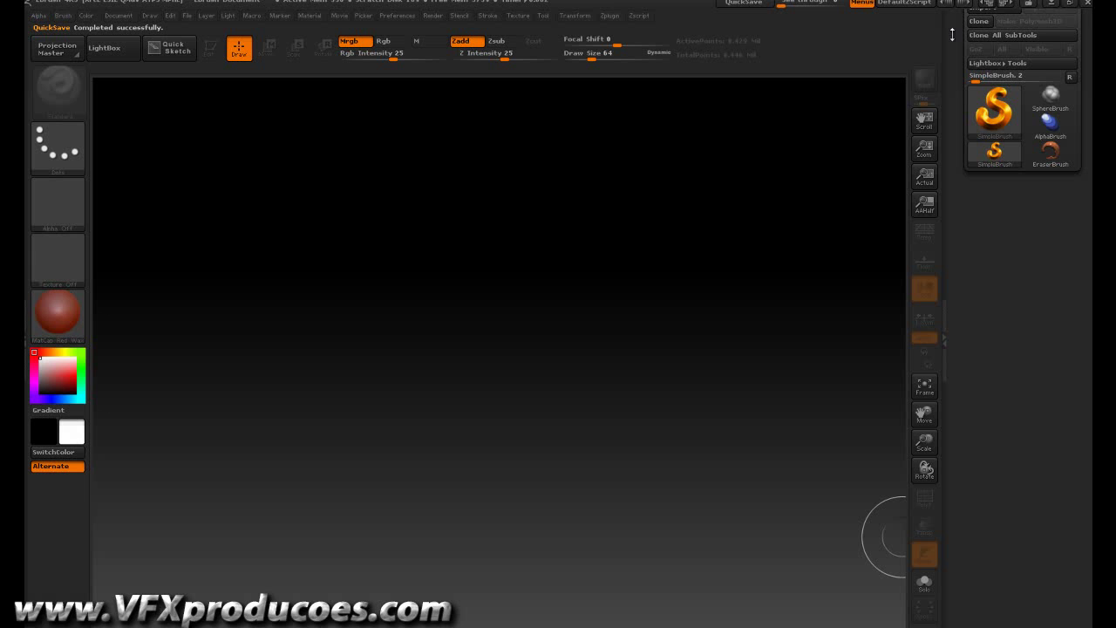
Step: Load the ZTool file Alienigena_Final.ZTL from the Alienigena folder
drag(952, 34, 952, 122)
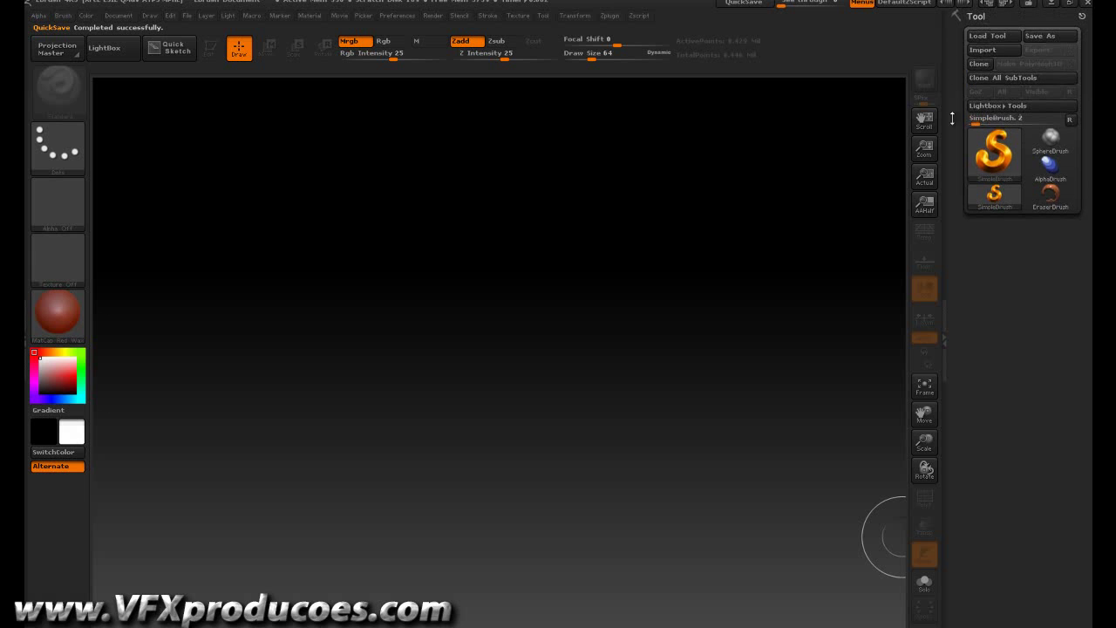
click(989, 36)
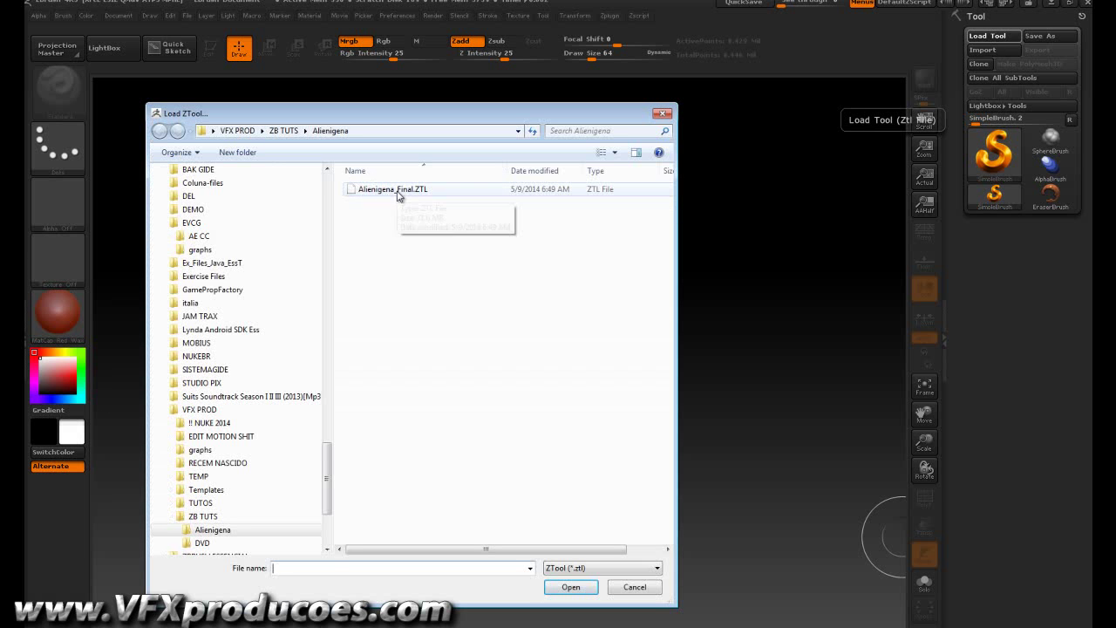
click(382, 194)
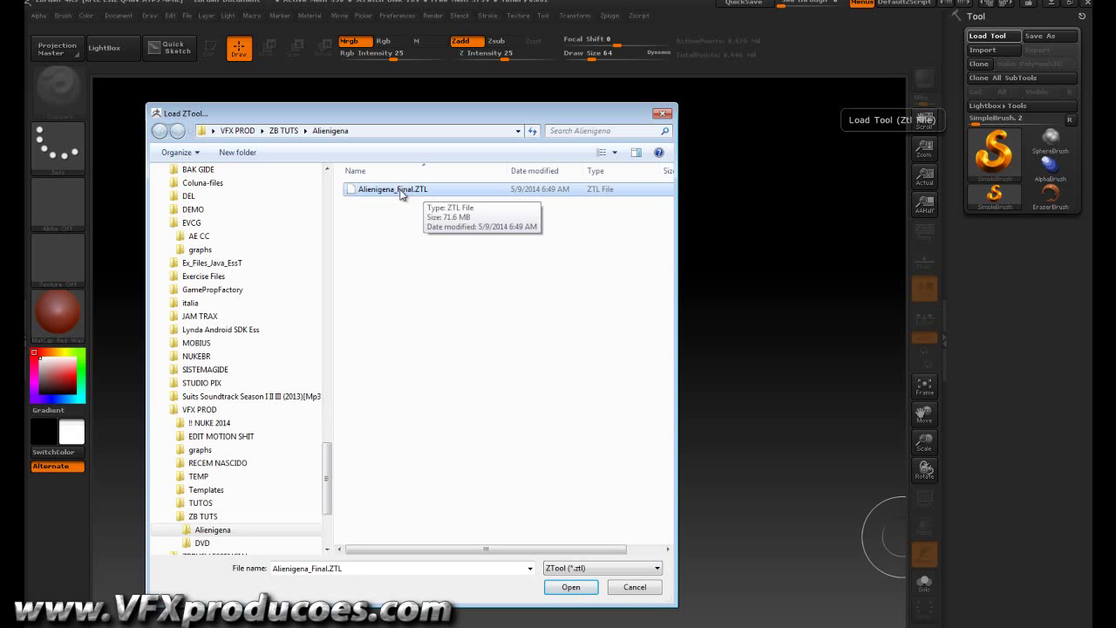
click(571, 586)
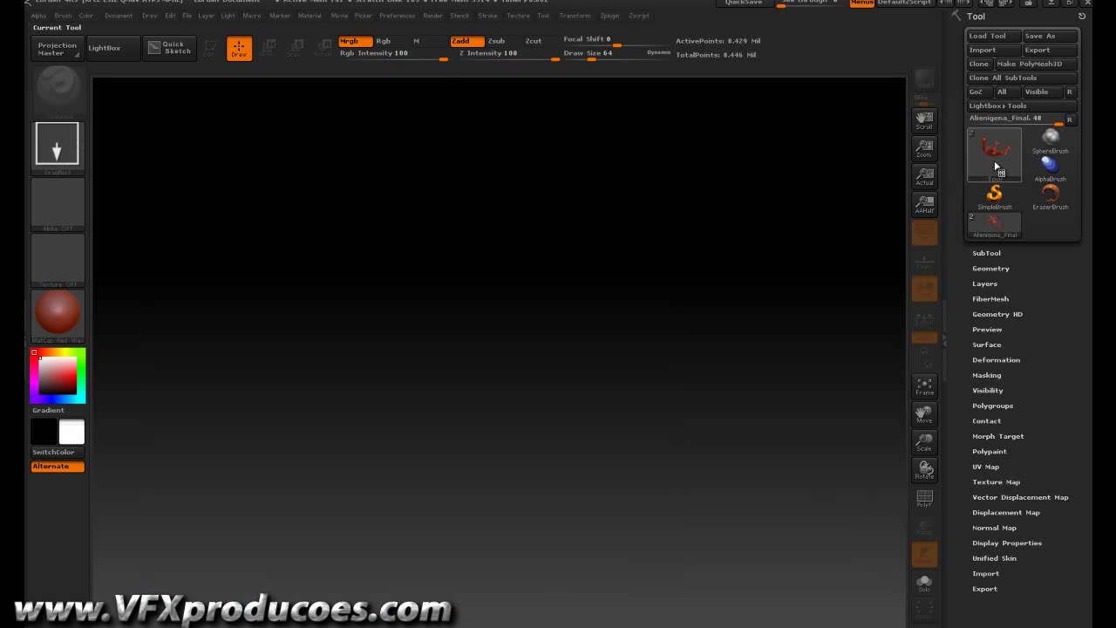
Step: Draw the loaded Alienigena_Final model on the canvas and turn on Edit mode
mouse_move(998, 153)
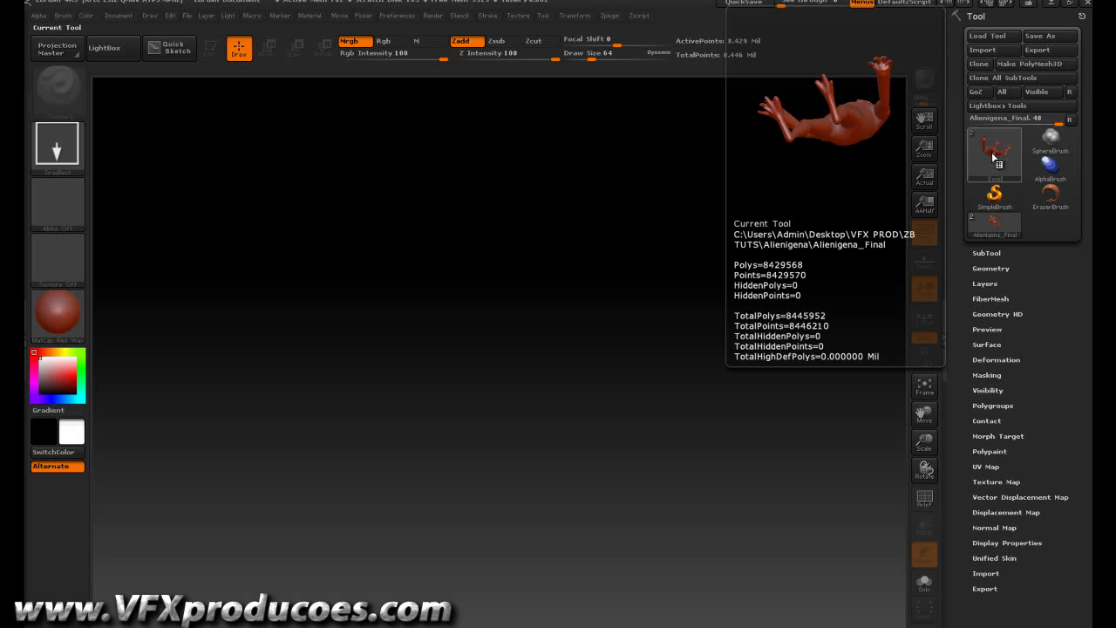
mouse_move(493, 360)
mouse_down()
mouse_move(654, 475)
mouse_move(668, 509)
mouse_move(650, 485)
mouse_up()
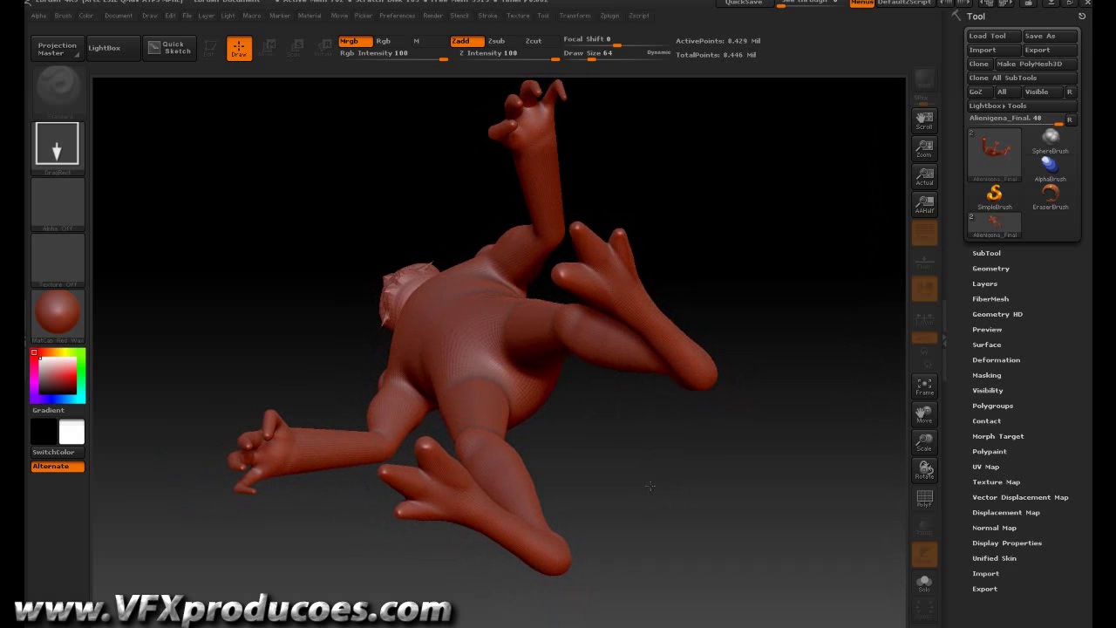
key(t)
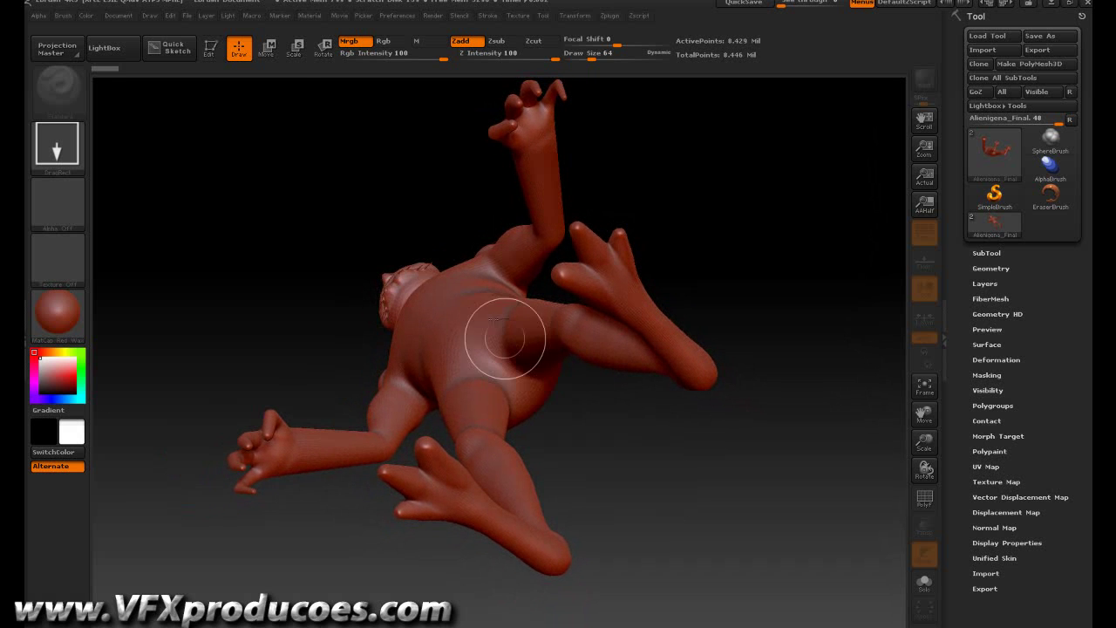
click(218, 60)
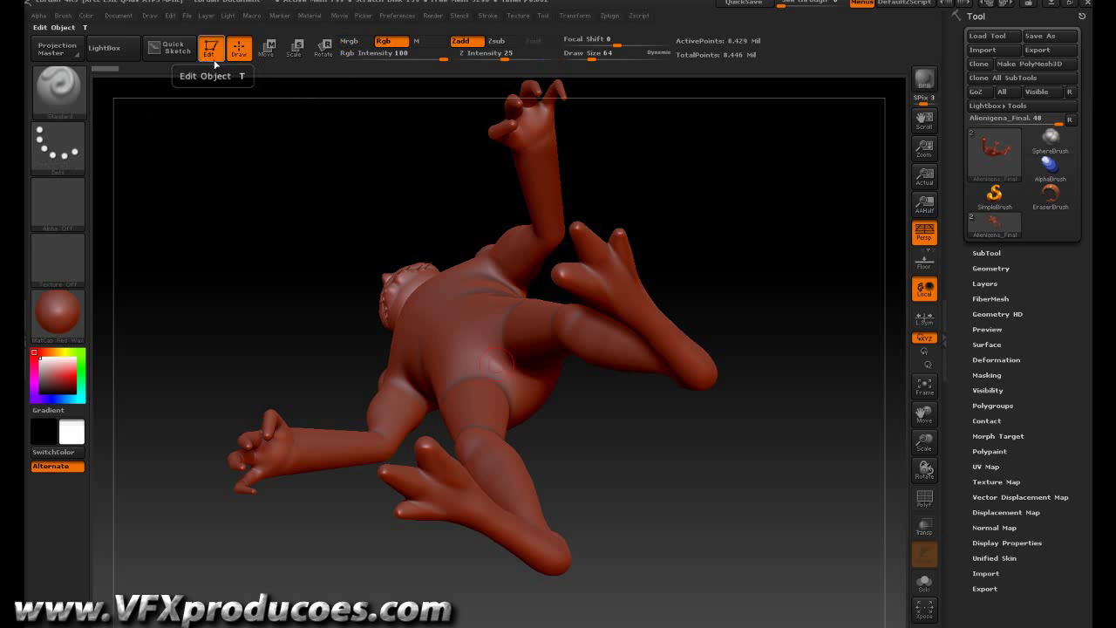
Step: Frame the alien upright from the front and examine its head, shoulders and chest details from several angles
mouse_move(689, 175)
mouse_down()
mouse_move(727, 280)
mouse_move(779, 262)
mouse_move(752, 259)
mouse_move(718, 319)
mouse_move(752, 358)
mouse_move(702, 352)
mouse_move(737, 340)
mouse_up()
drag(648, 319, 737, 271)
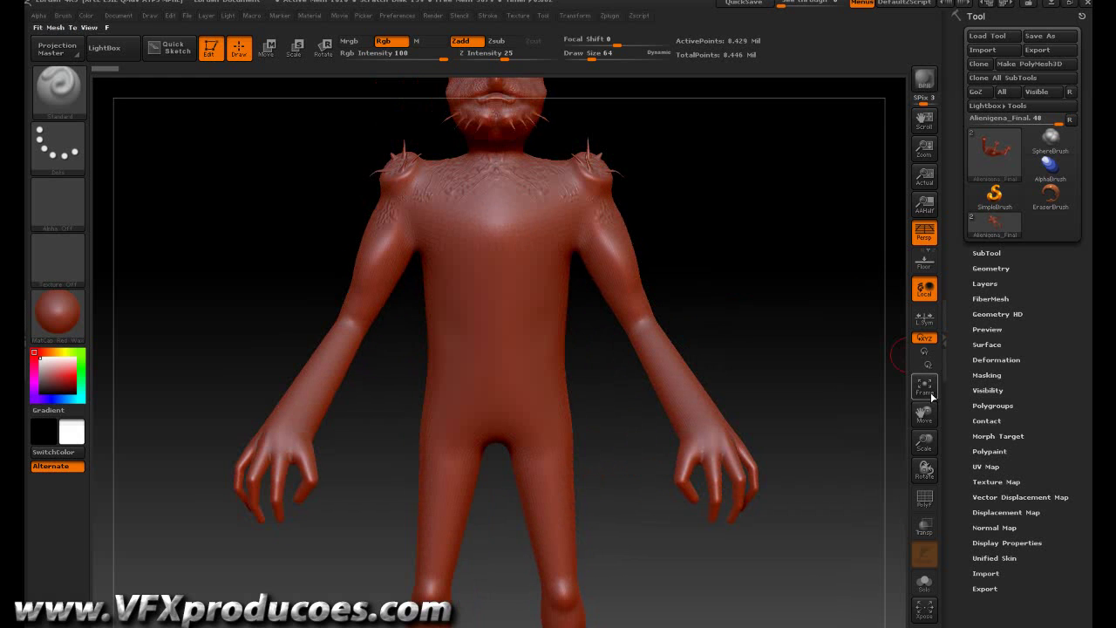
drag(929, 415, 928, 550)
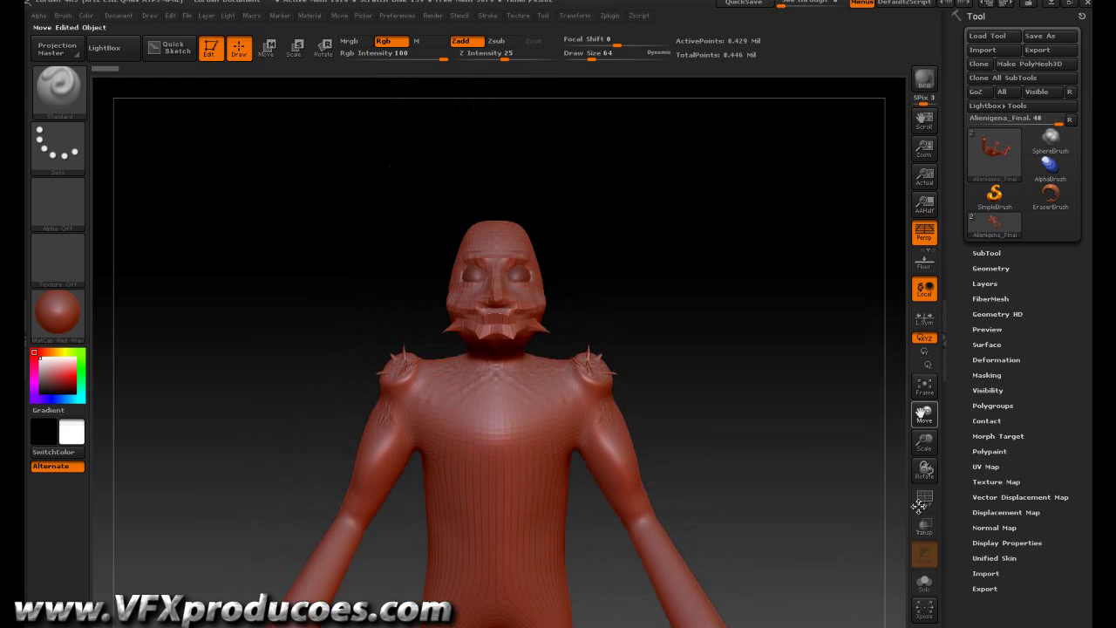
drag(922, 442, 927, 459)
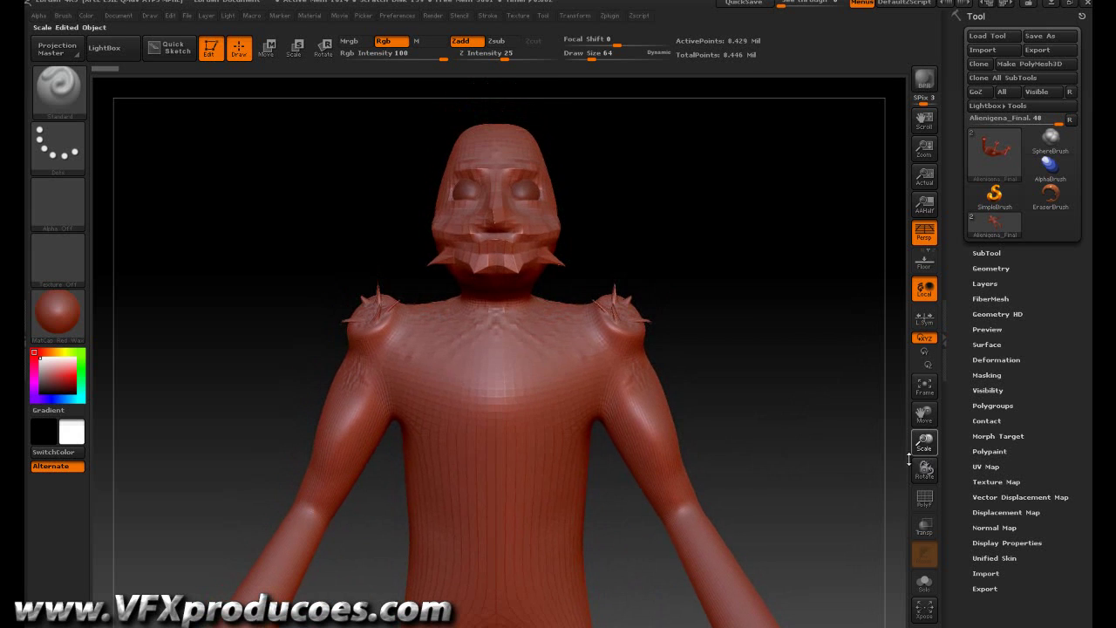
drag(757, 310, 756, 352)
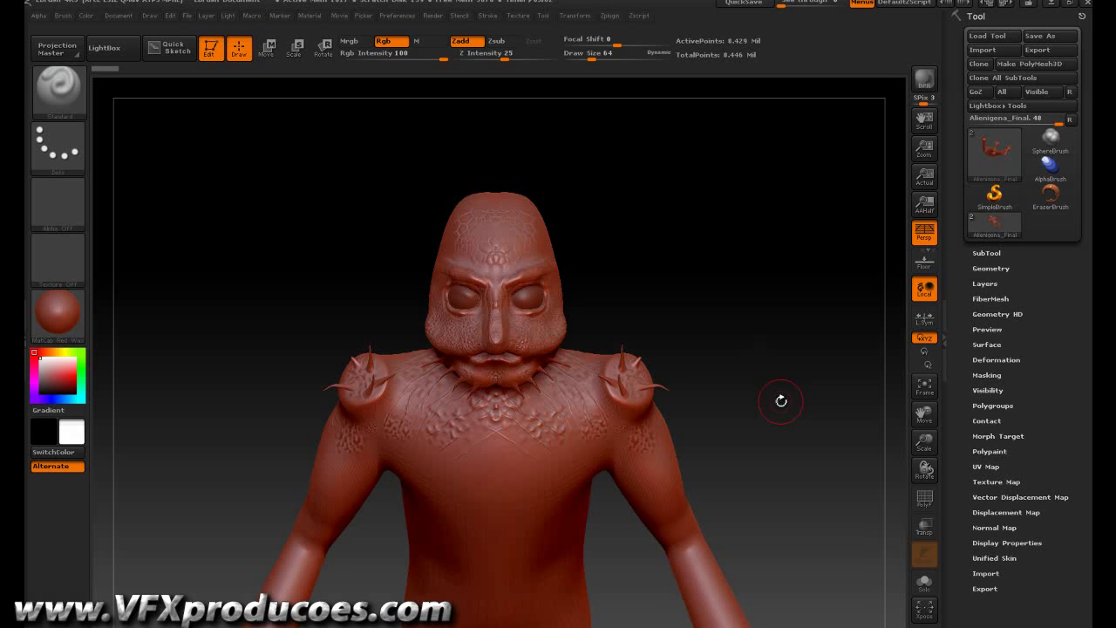
drag(780, 396, 764, 378)
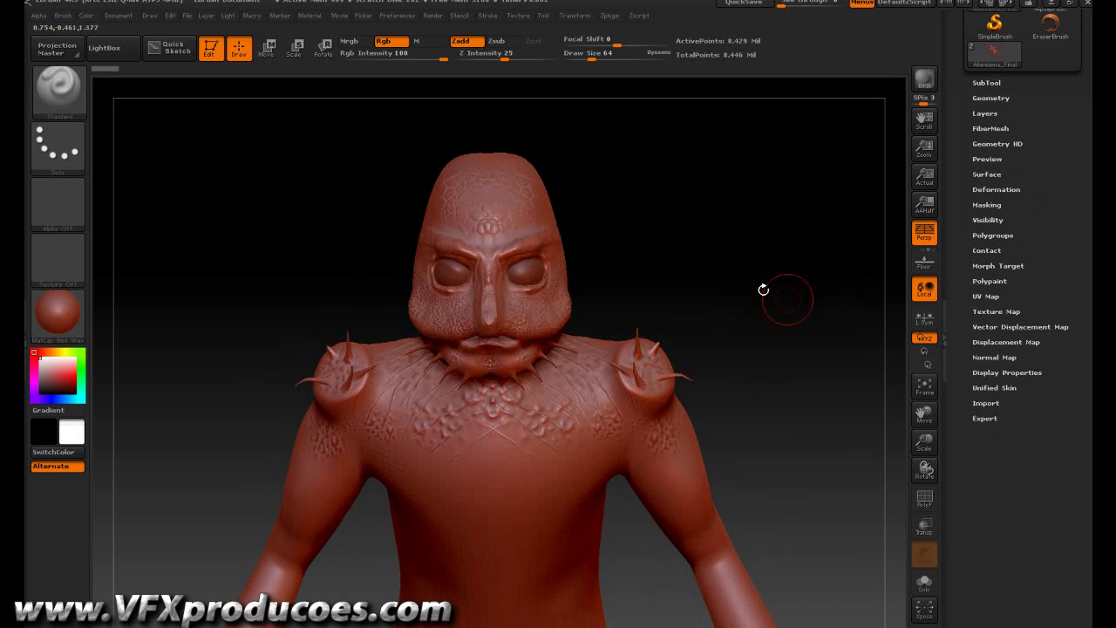
drag(795, 425, 800, 428)
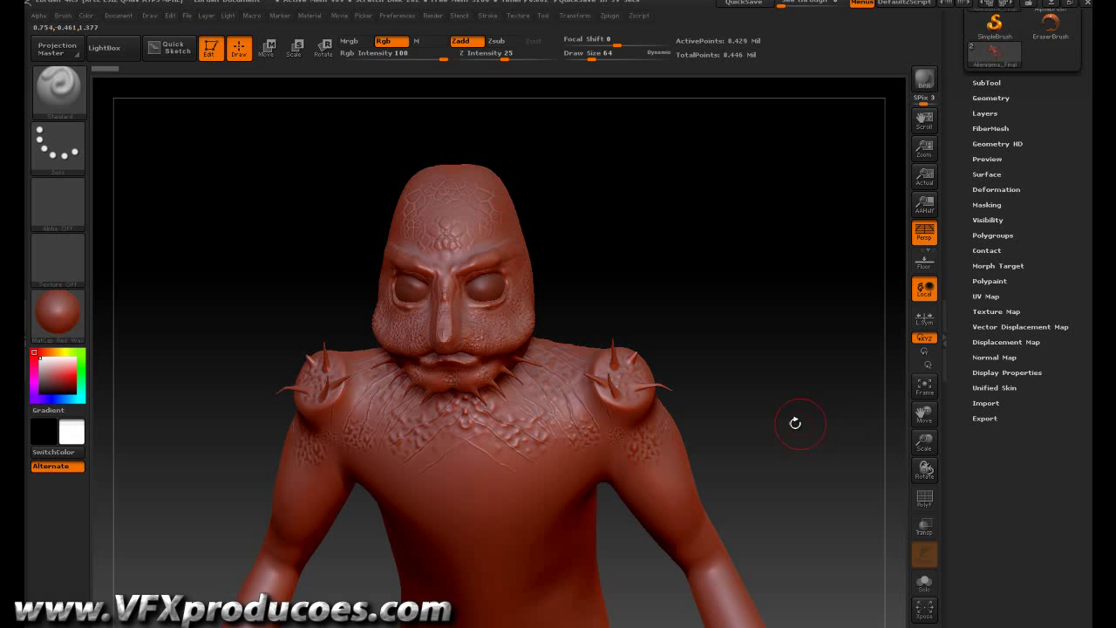
mouse_move(780, 429)
mouse_down()
mouse_move(783, 418)
mouse_move(784, 445)
mouse_up()
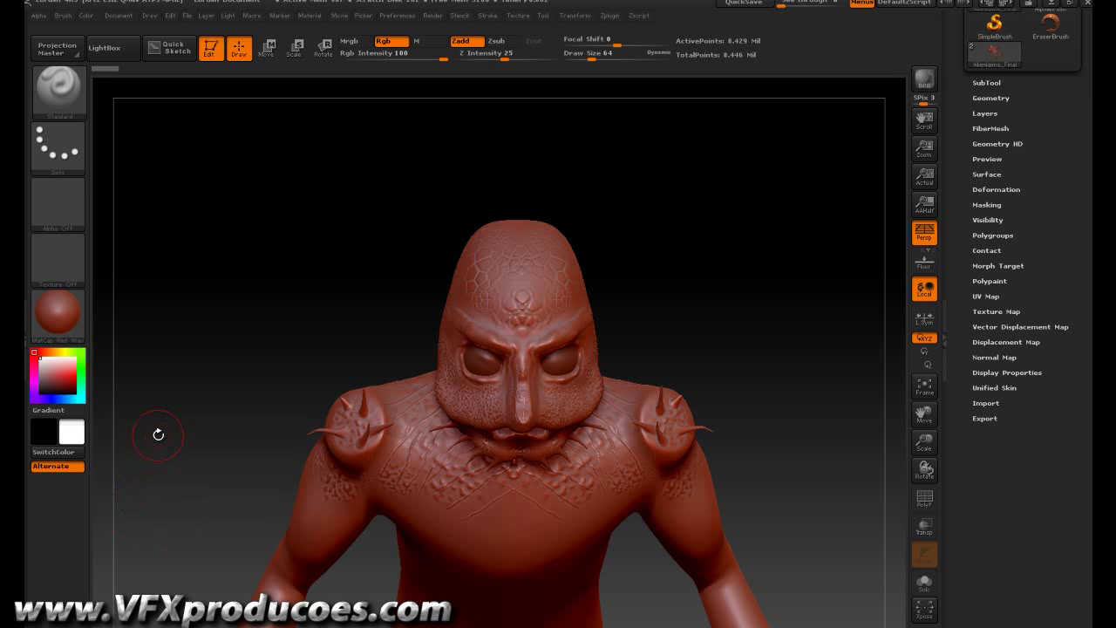
drag(190, 497, 82, 408)
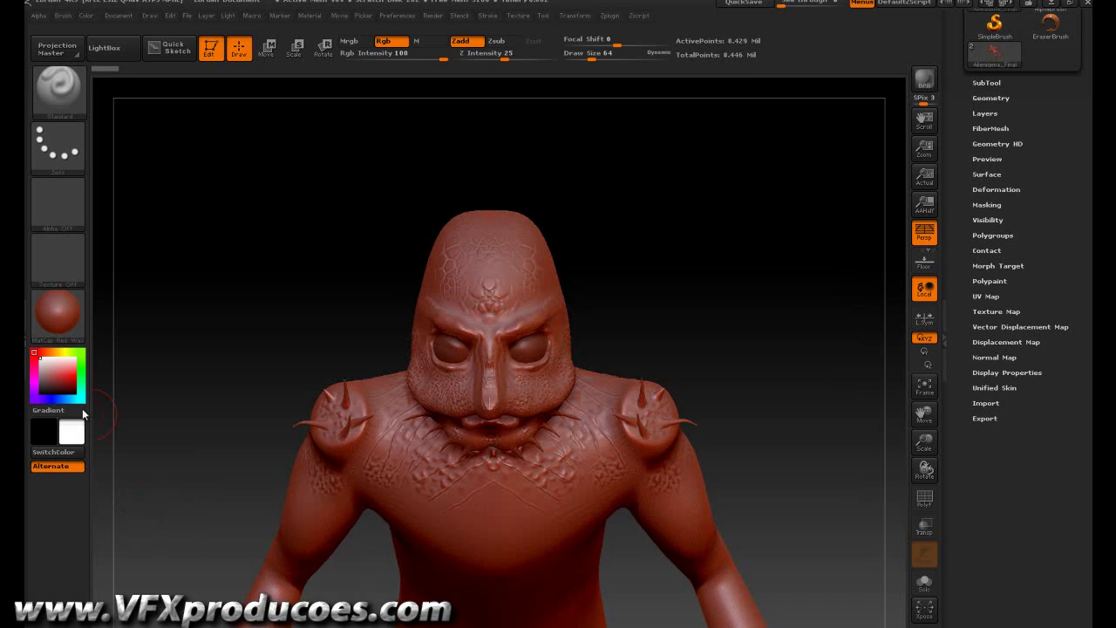
Step: Try the ReflectRed material on the alien
click(53, 324)
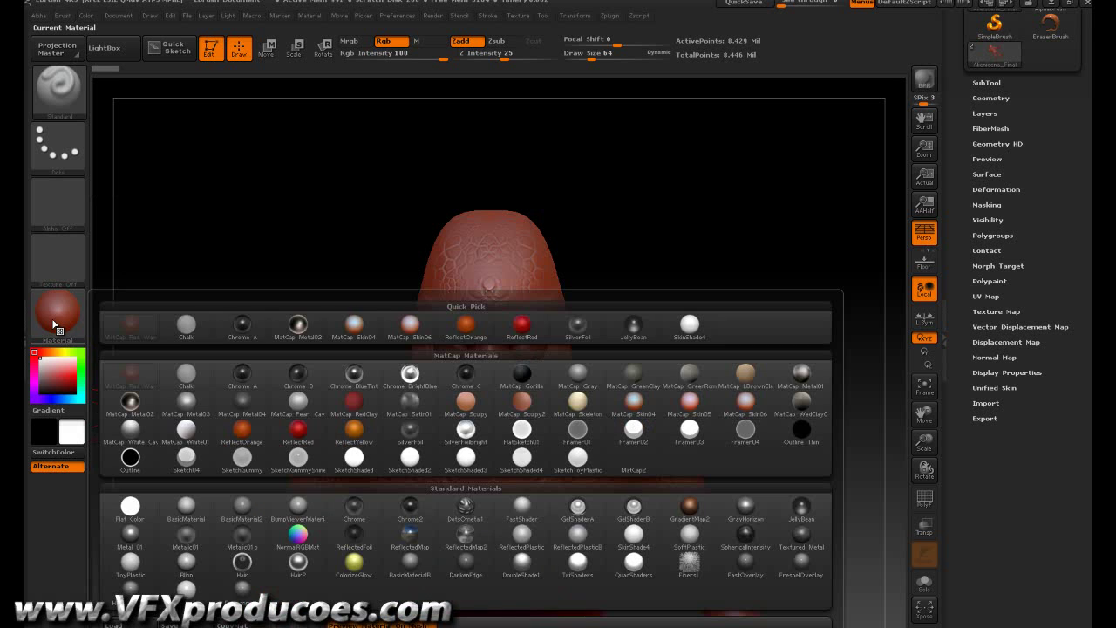
click(113, 366)
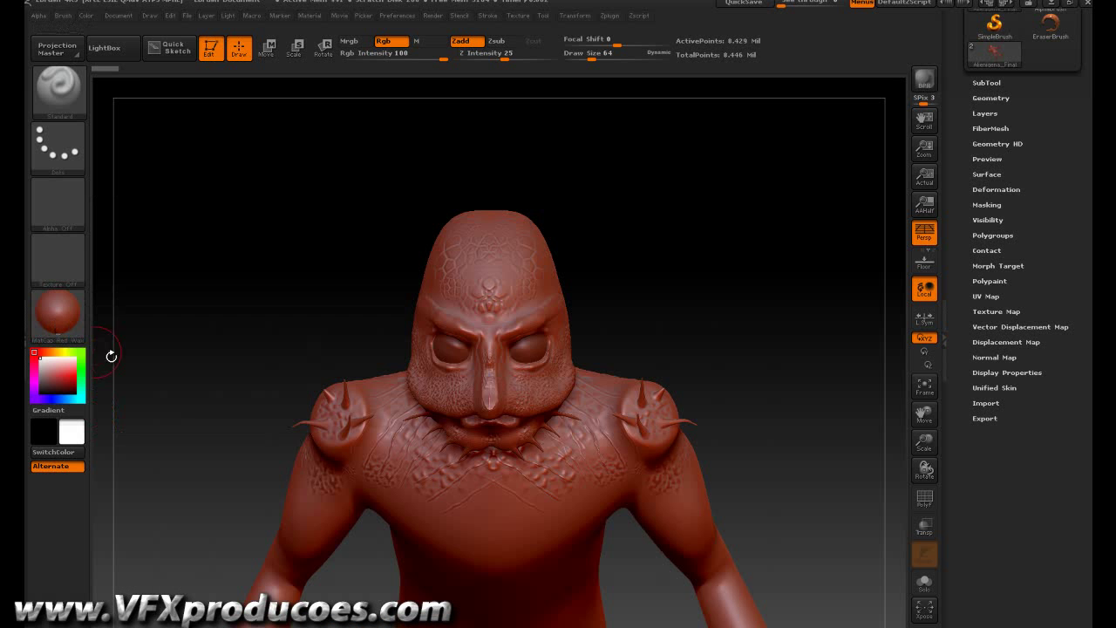
click(71, 324)
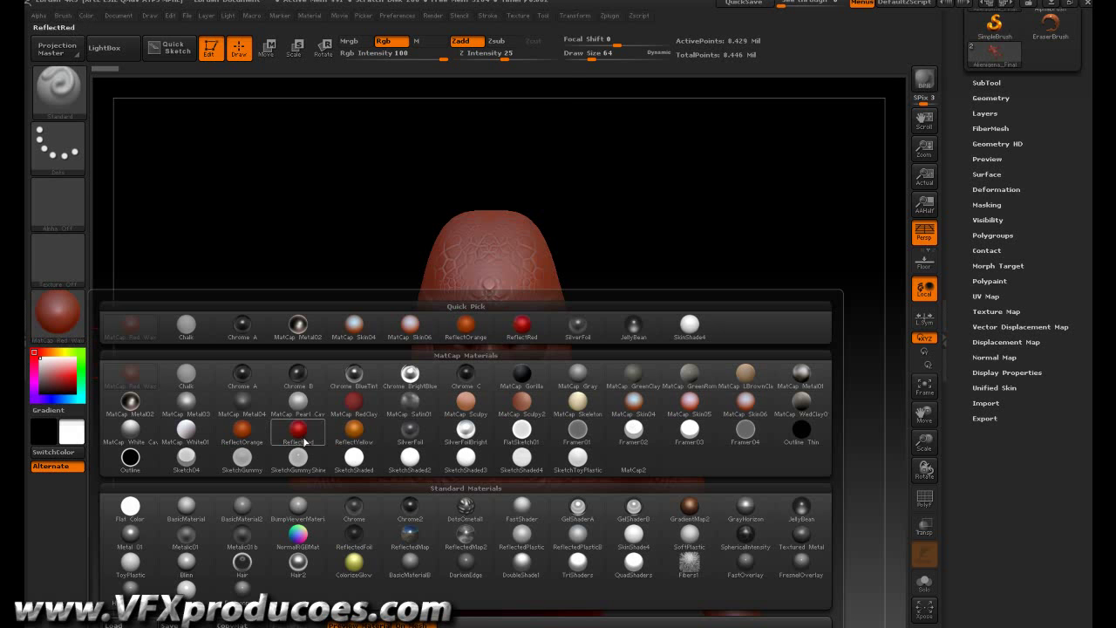
mouse_move(303, 433)
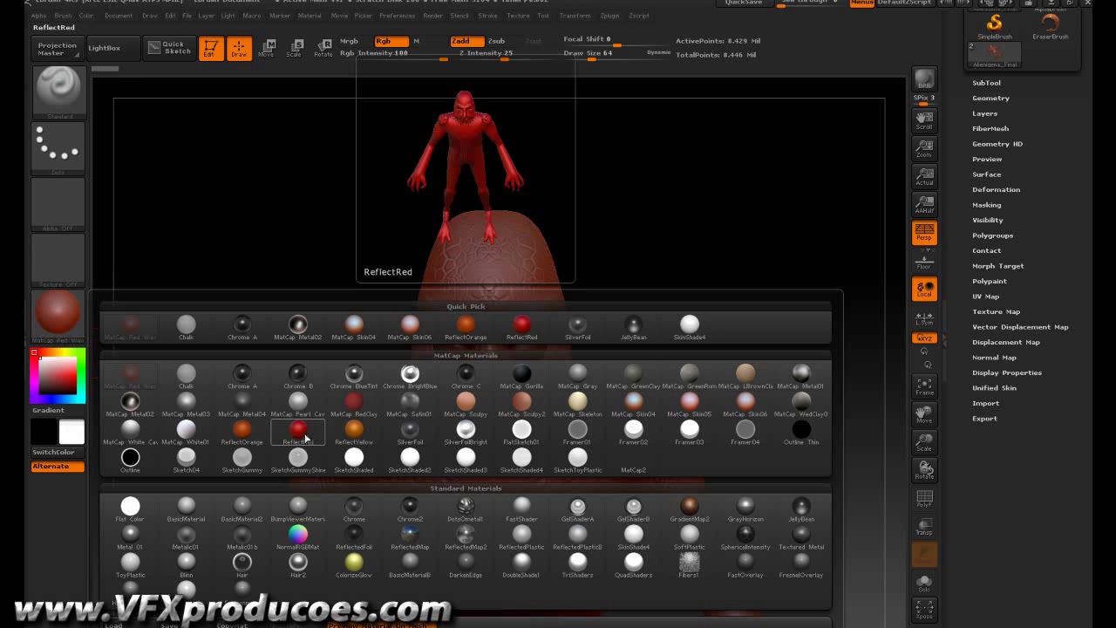
click(304, 436)
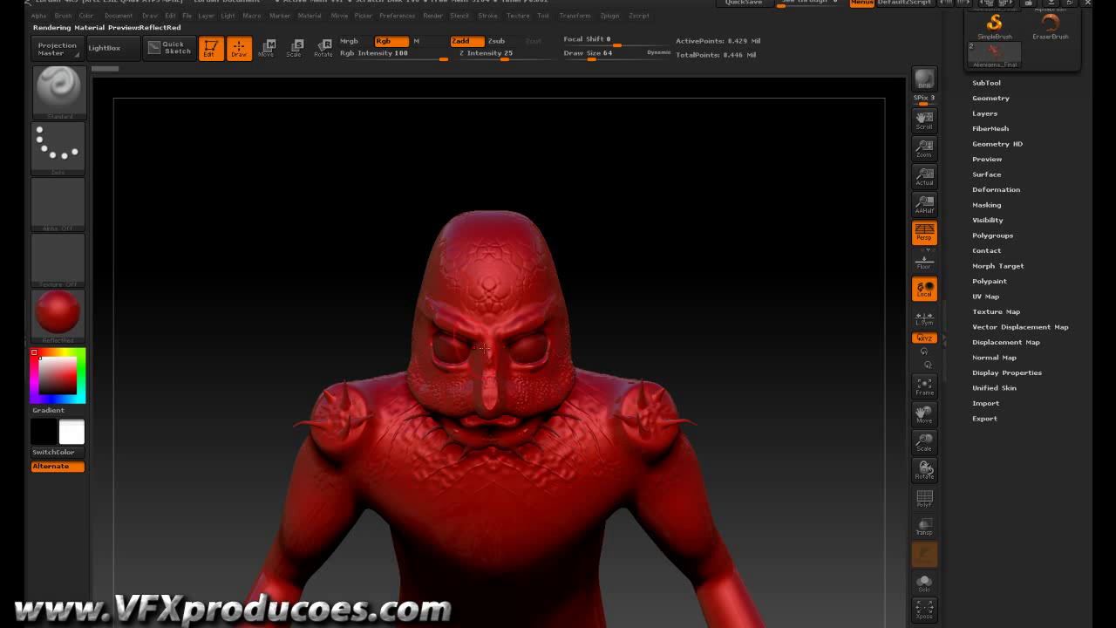
Step: Open the tool's SubTool list and inspect the Alienigena_Final subtool
drag(953, 121, 956, 212)
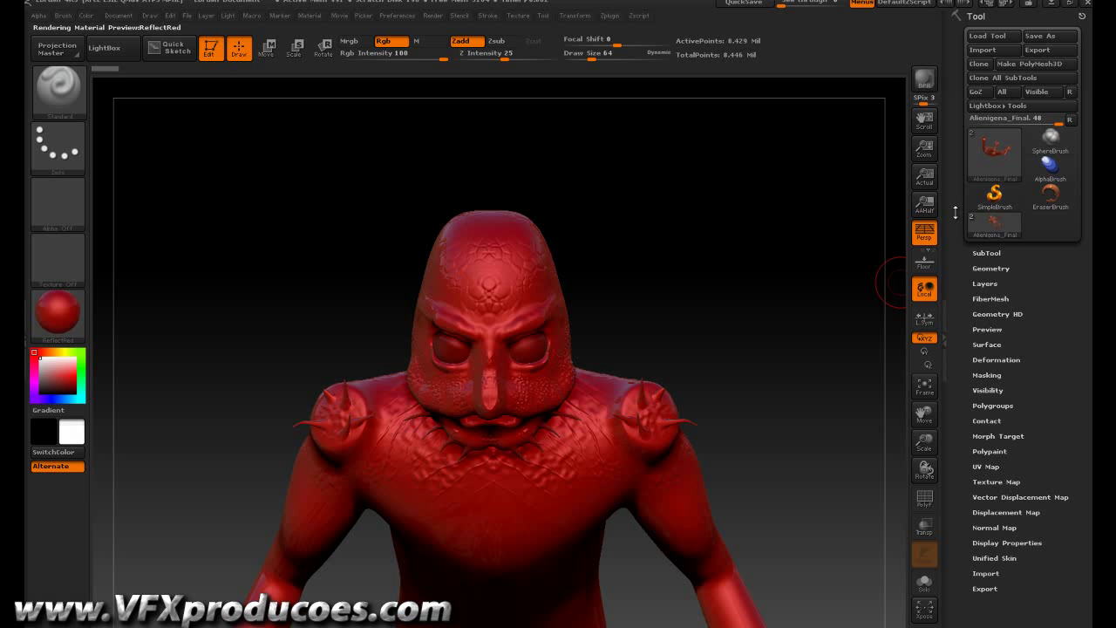
click(991, 253)
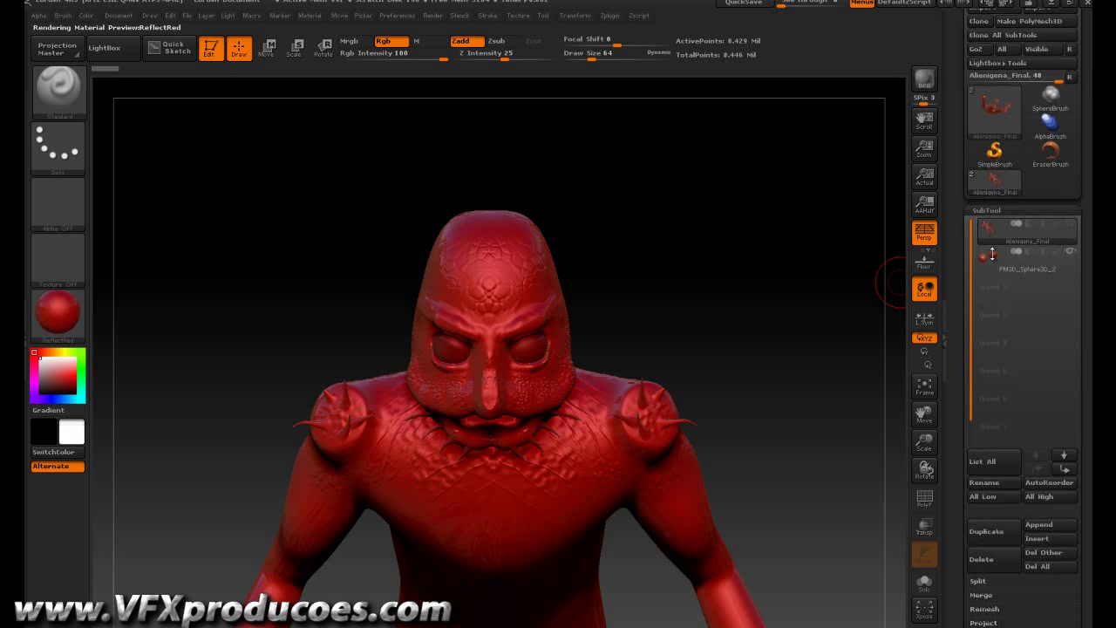
mouse_move(1001, 239)
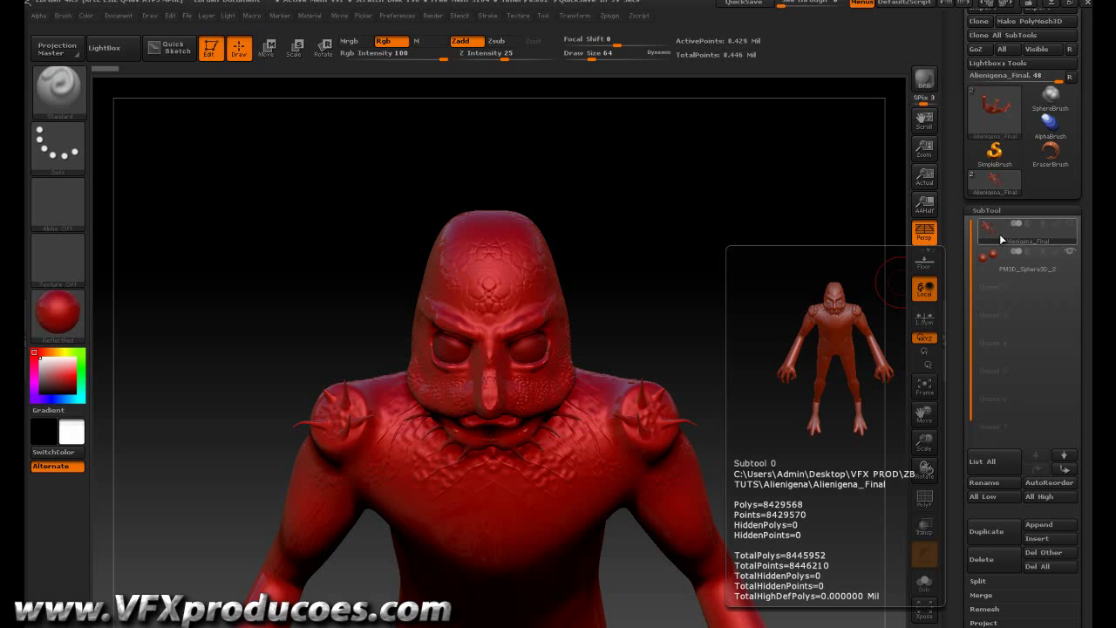
Step: Try the MatCap Metal02 and MatCap Sculpy materials on the alien
click(69, 325)
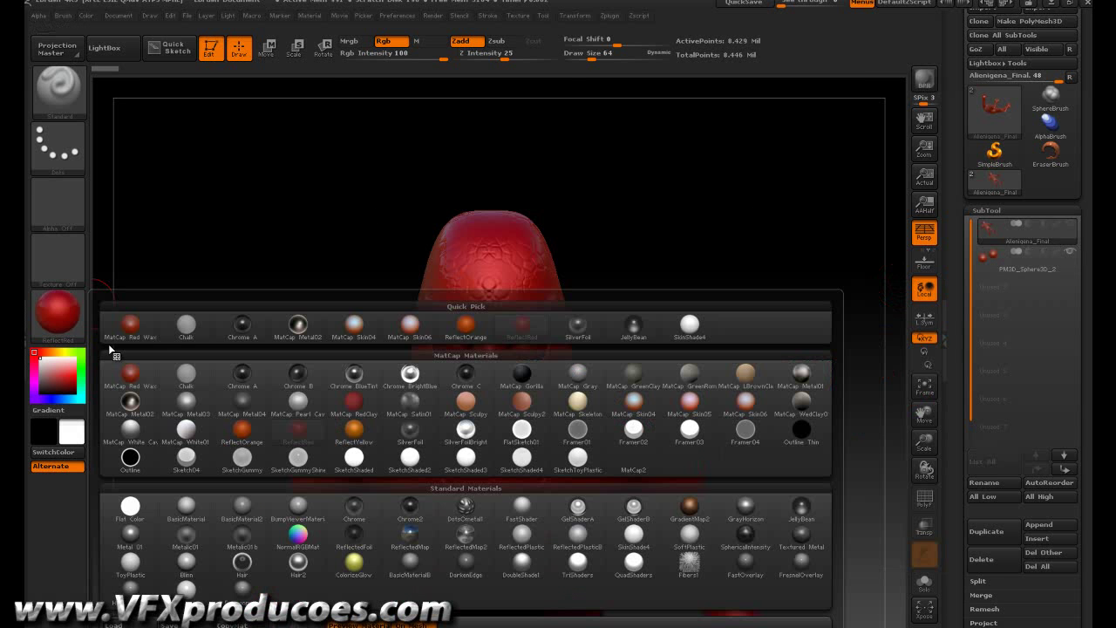
click(131, 403)
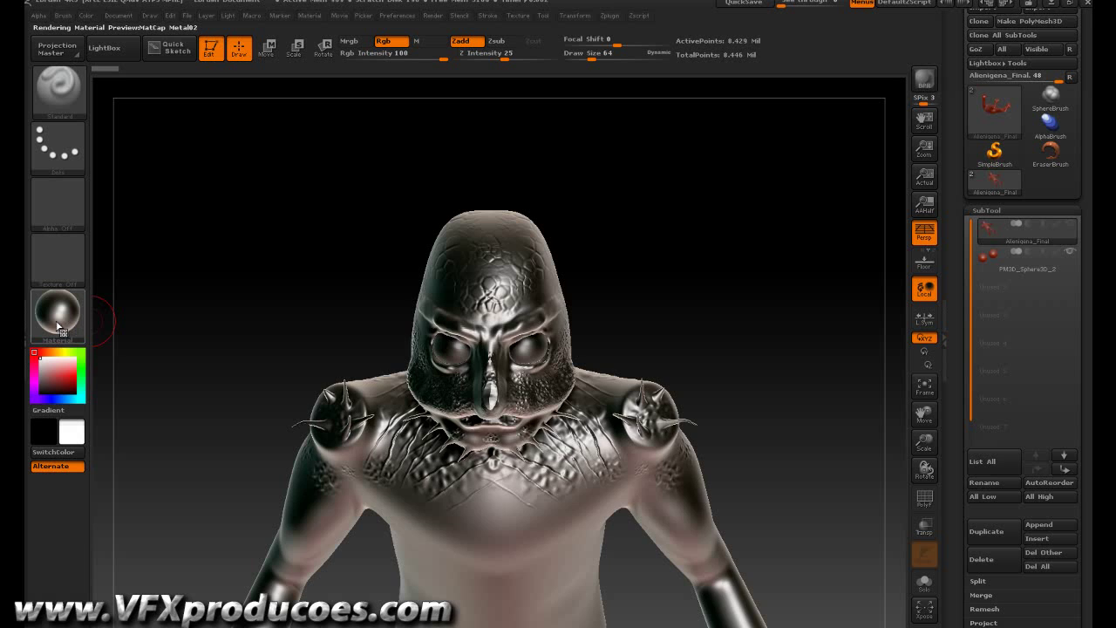
click(57, 324)
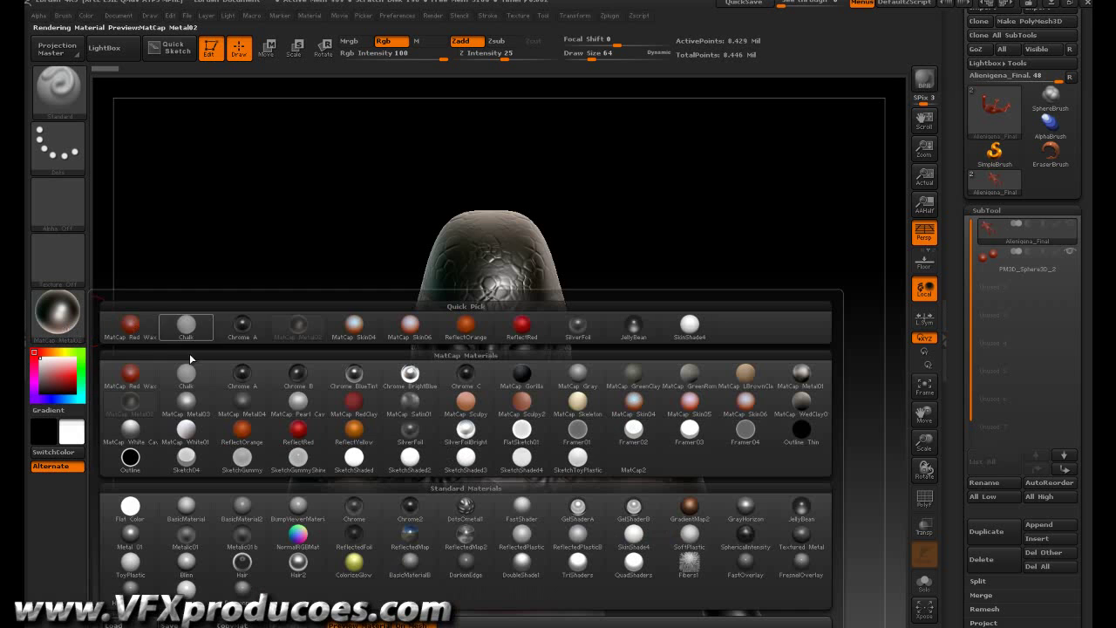
click(473, 406)
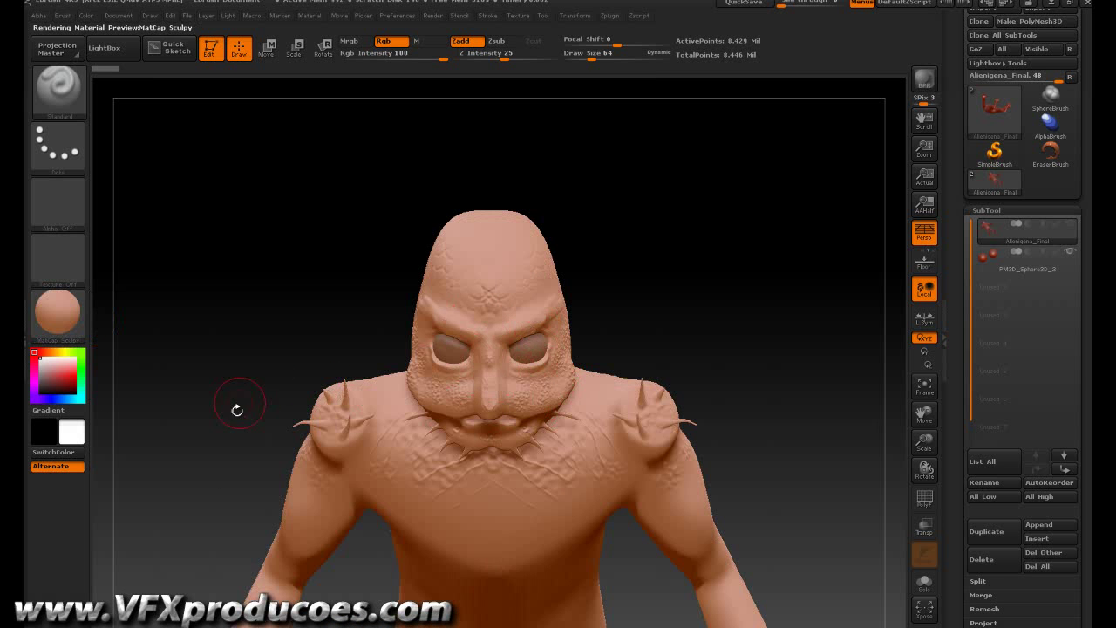
drag(787, 438, 788, 416)
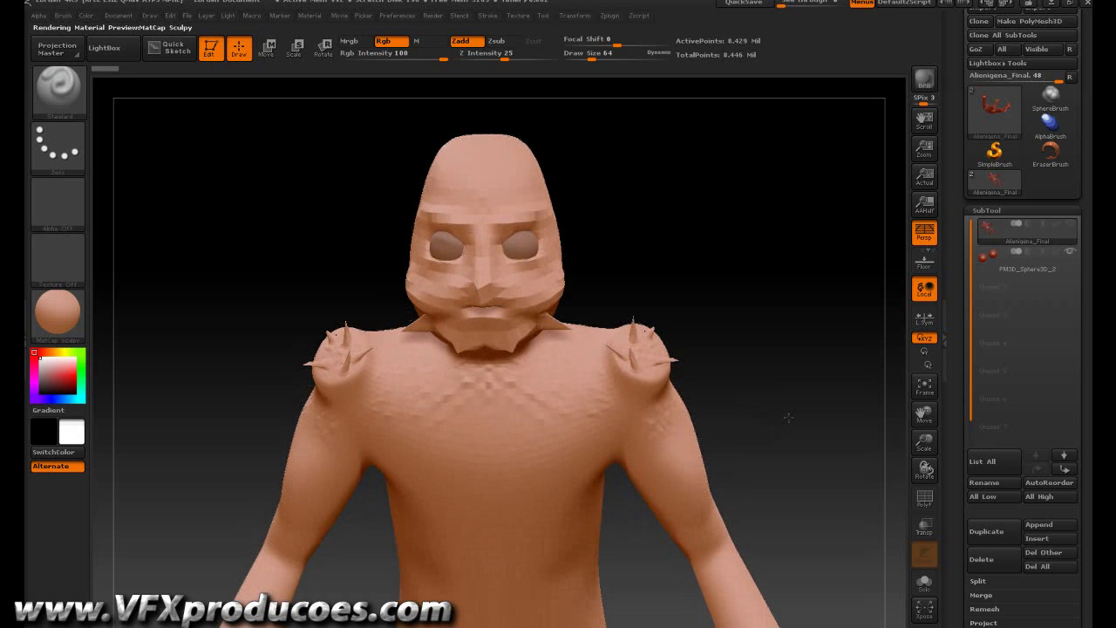
drag(766, 380, 767, 425)
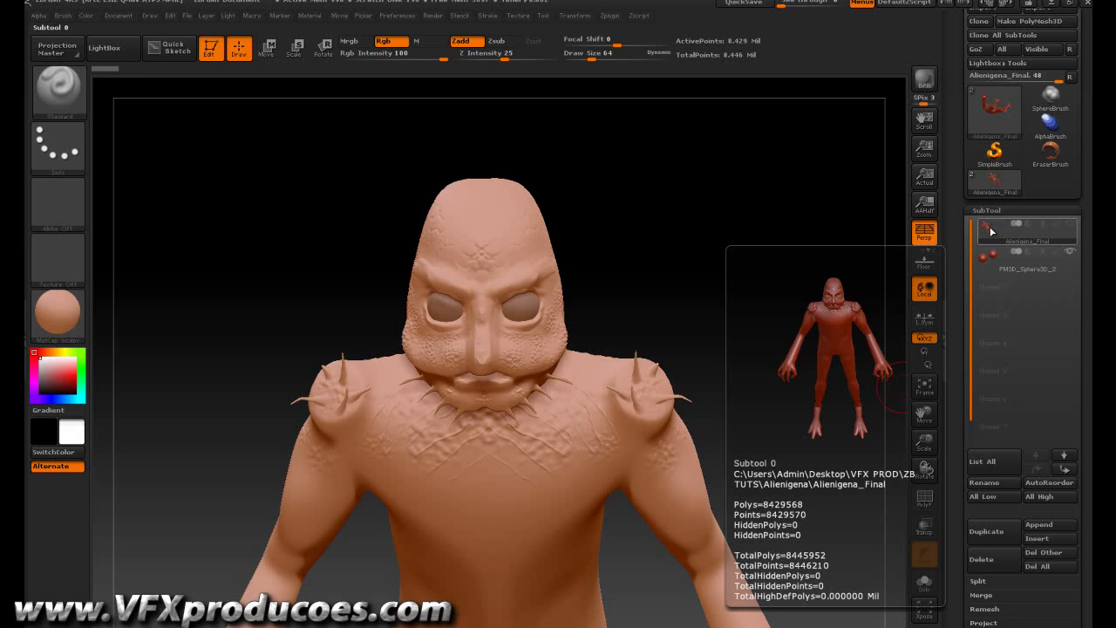
Step: Set the material to SkinShade4 and activate the Mrgb channel
click(71, 319)
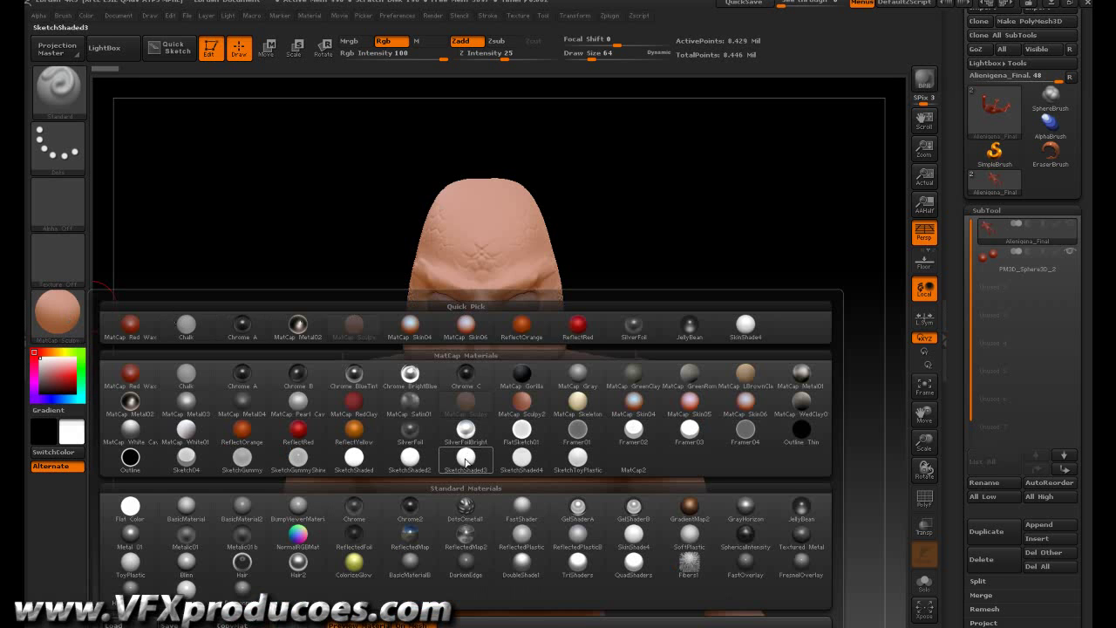
click(634, 536)
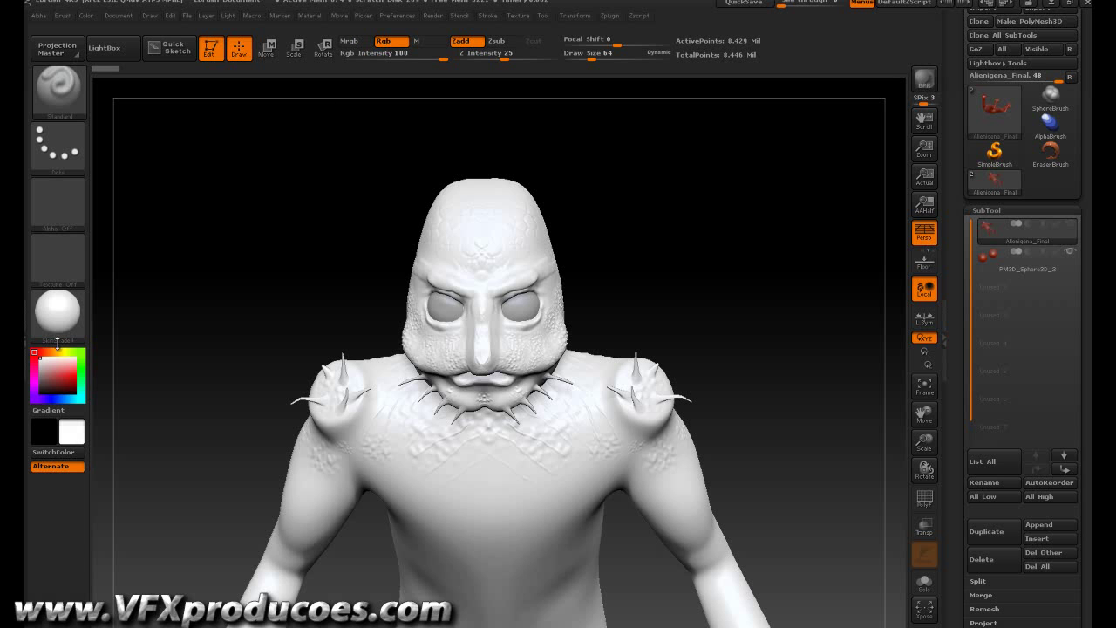
click(351, 41)
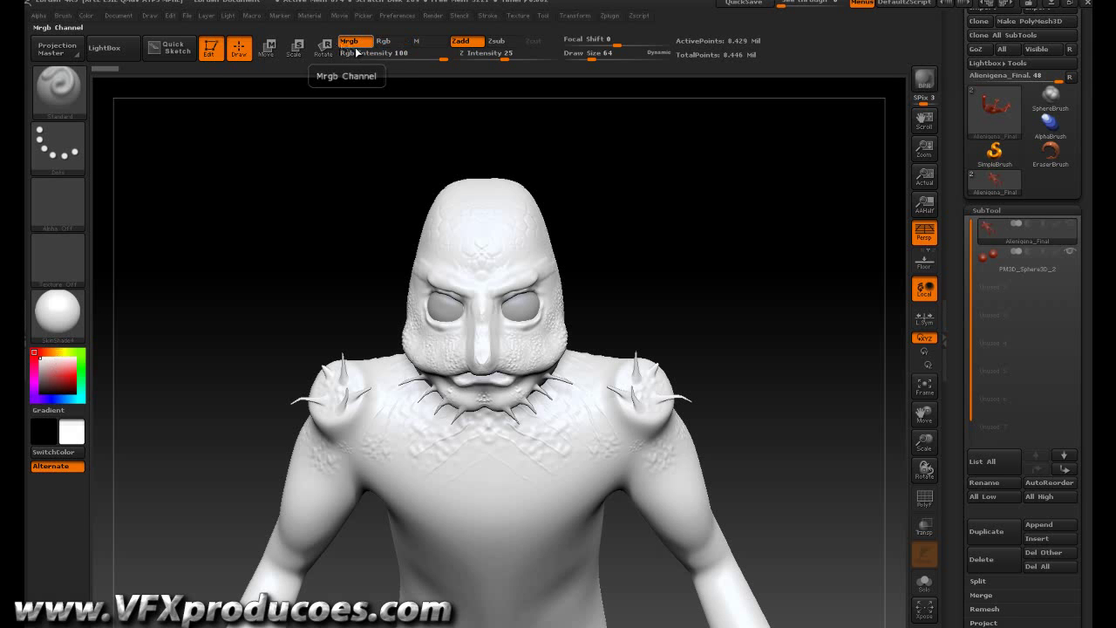
Step: Clear the canvas and set the active colour to a medium blue for the alien
key(ctrl+n)
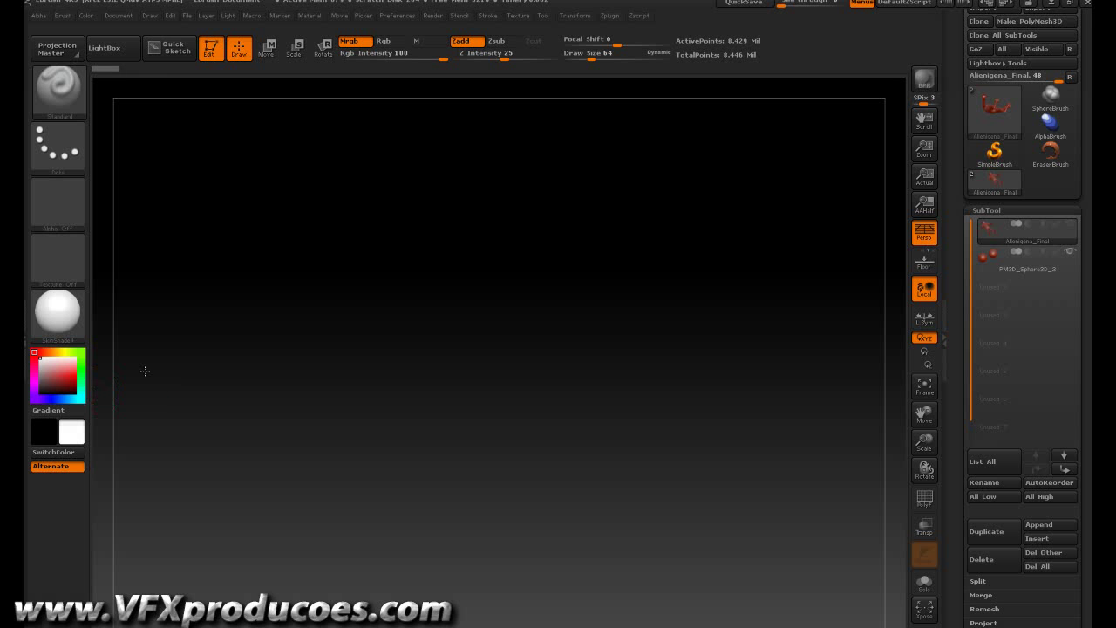
click(145, 373)
click(59, 374)
drag(58, 374, 56, 373)
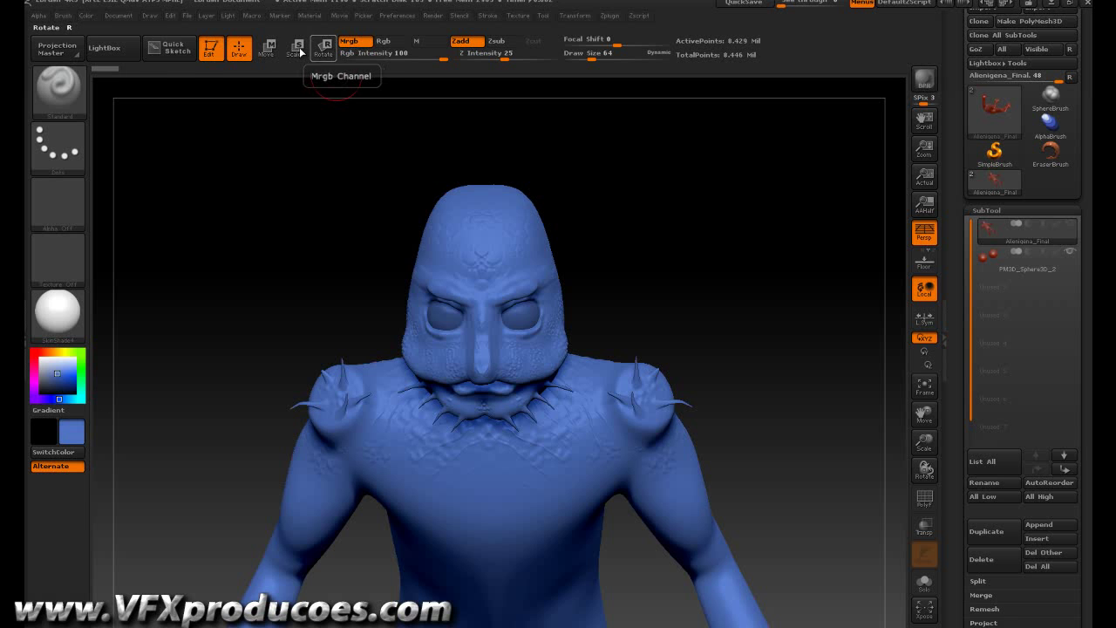
Step: Fill the Alienigena_Final body subtool with the active blue colour and SkinShade4 material
click(87, 16)
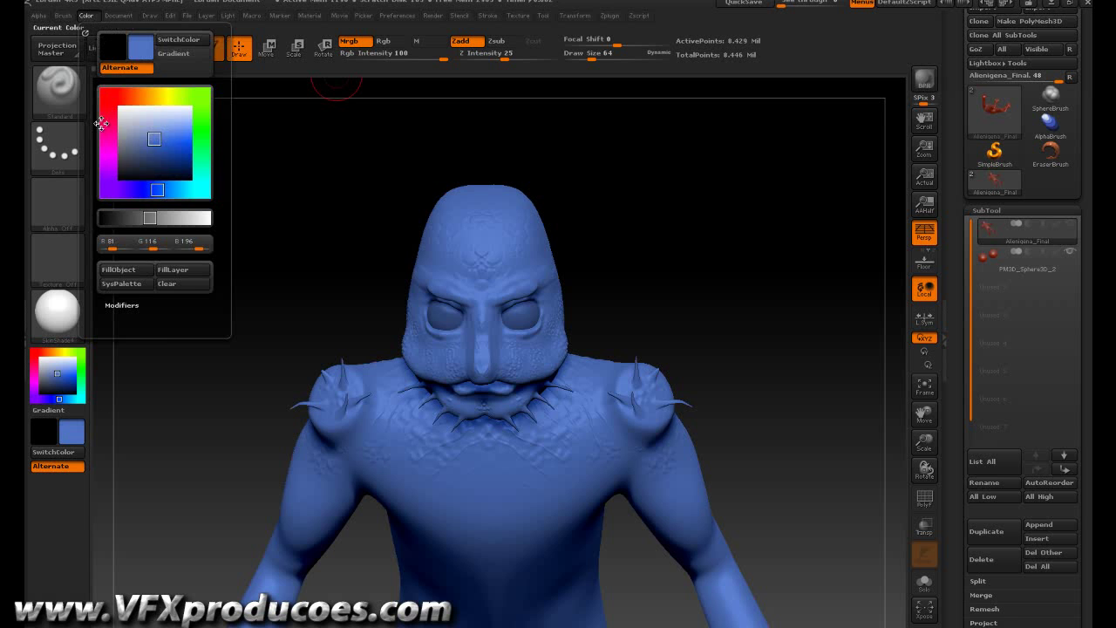
click(115, 271)
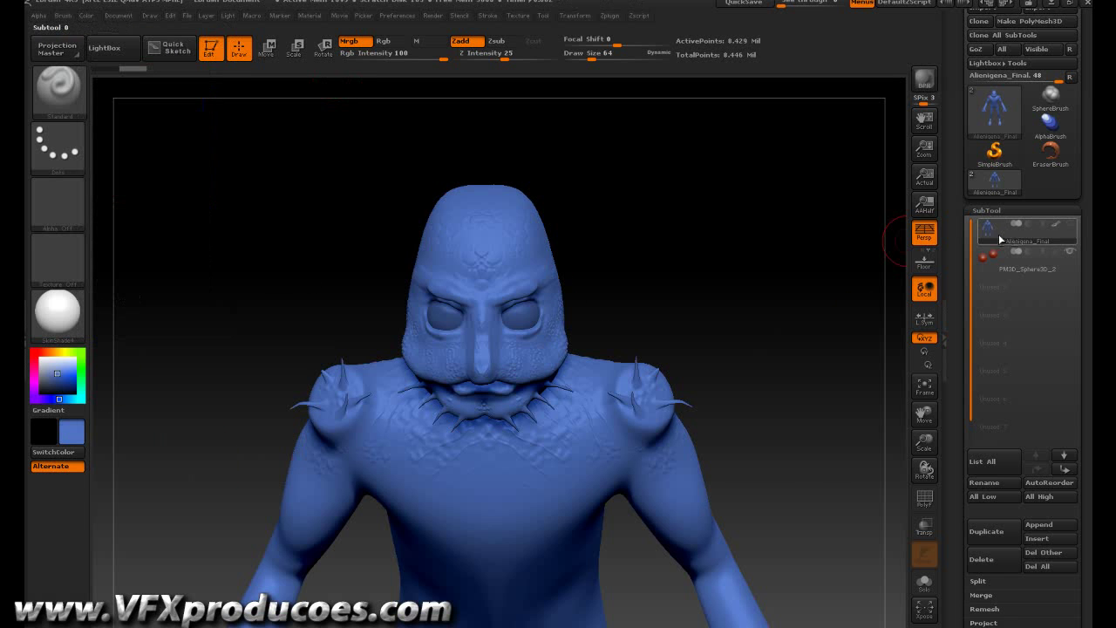
mouse_move(995, 235)
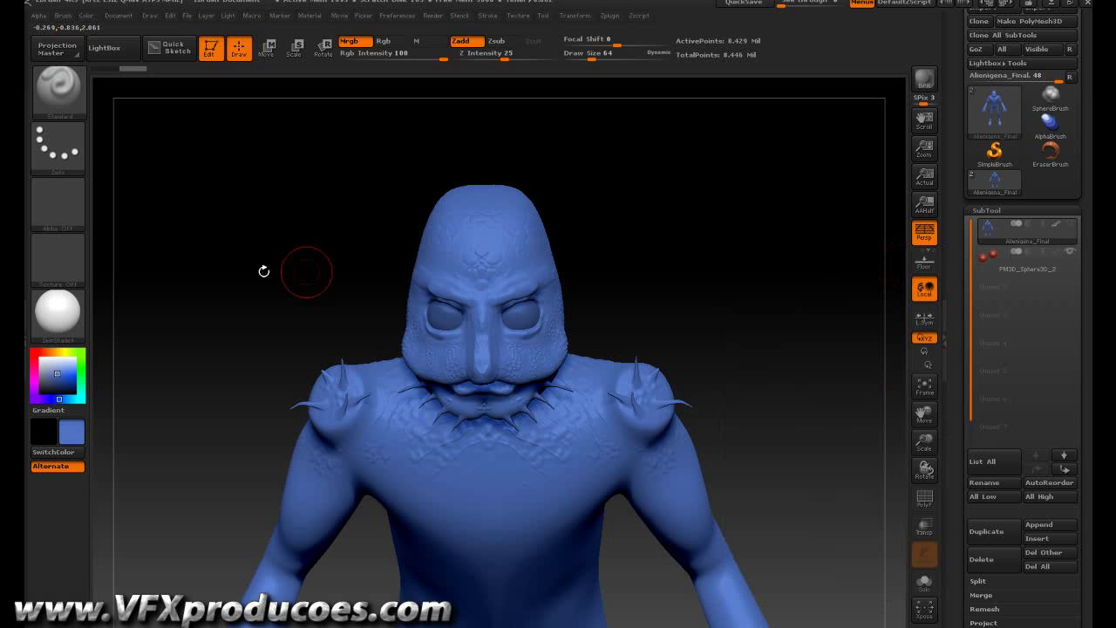
Step: Try the Chrome BlueTint material on the eyes, and select the PM3D_Sphere3D_2 subtool with the body shown
click(77, 328)
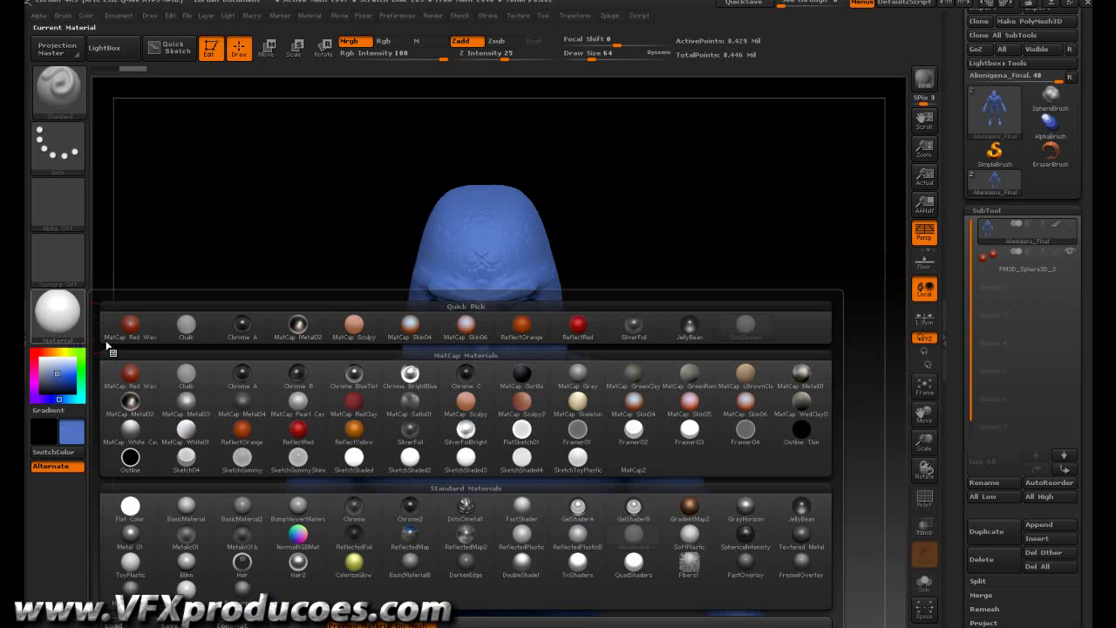
click(353, 375)
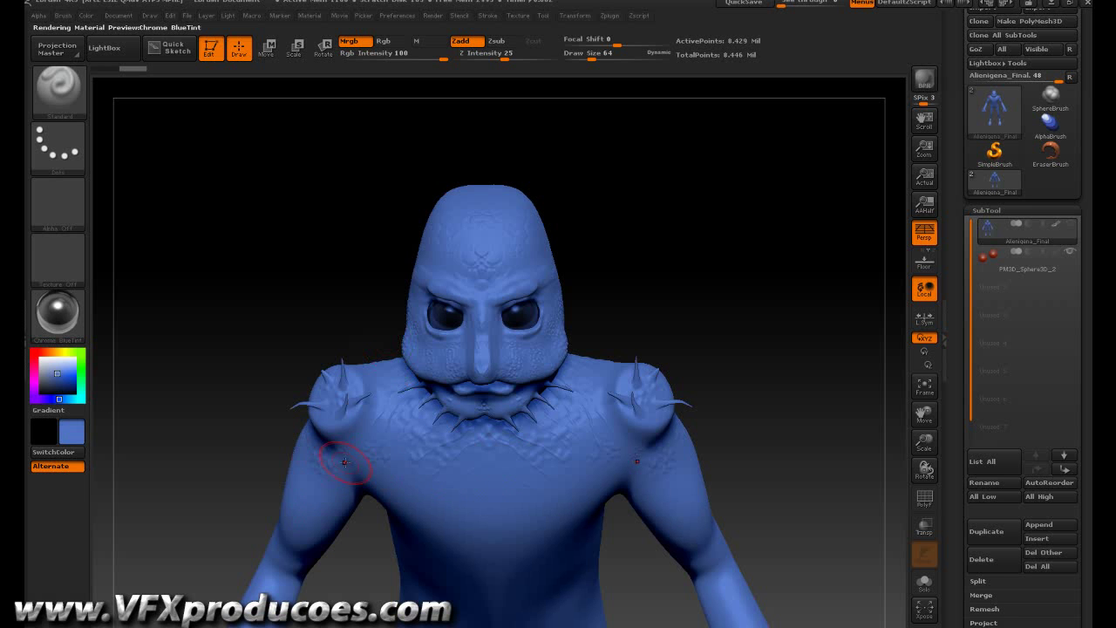
click(1004, 266)
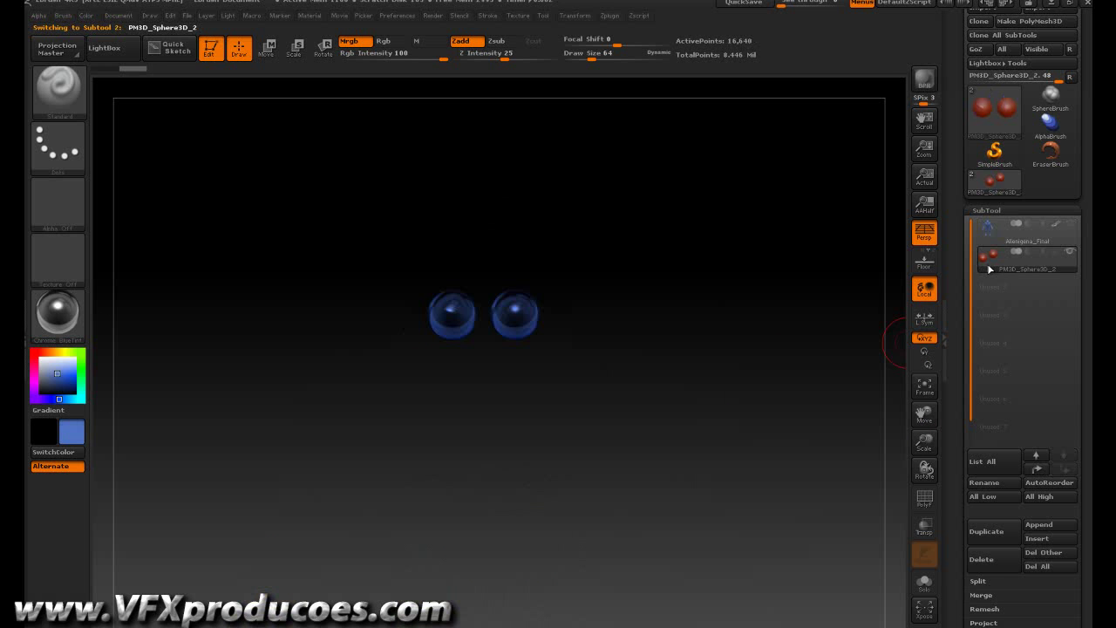
click(1068, 227)
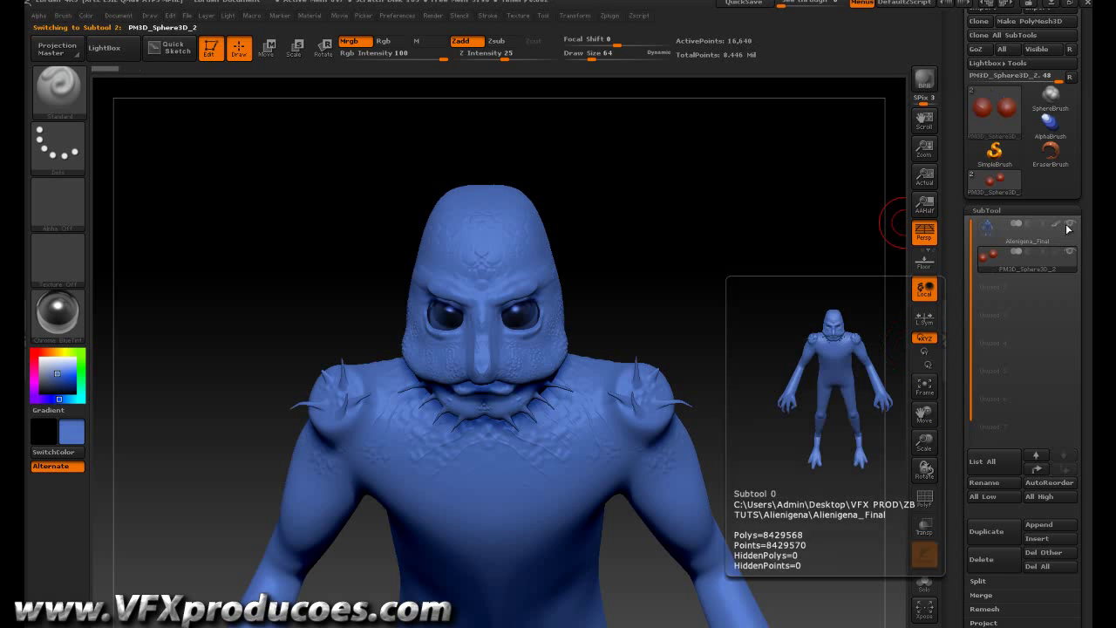
Step: Set the eyes' material to JellyBean and the active colour to orange (Red 249, Green 133, Blue 28)
click(59, 325)
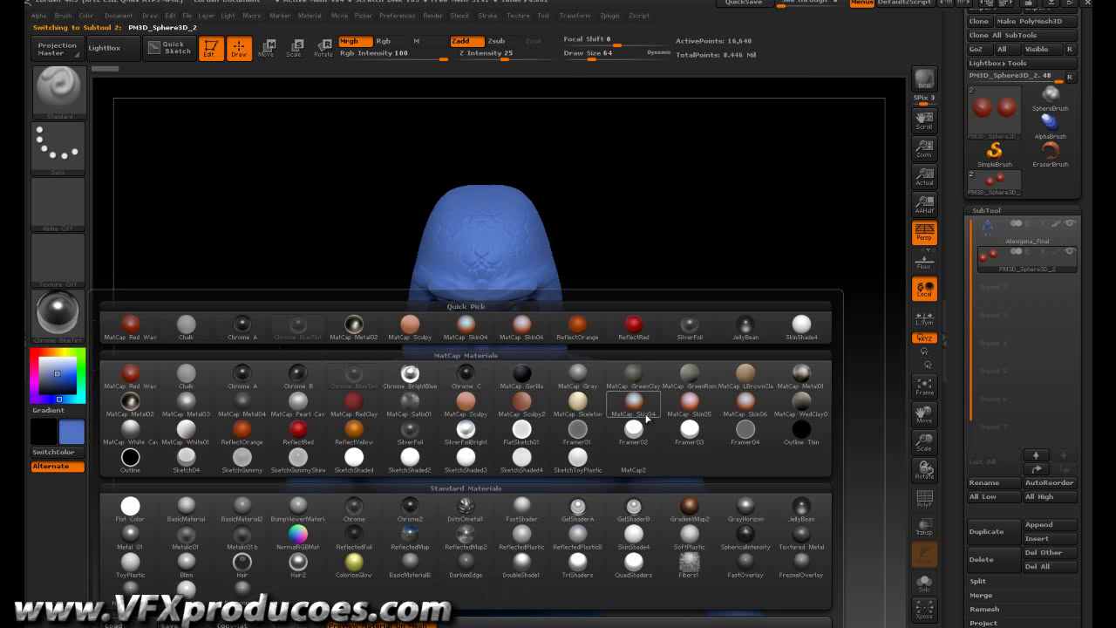
click(802, 510)
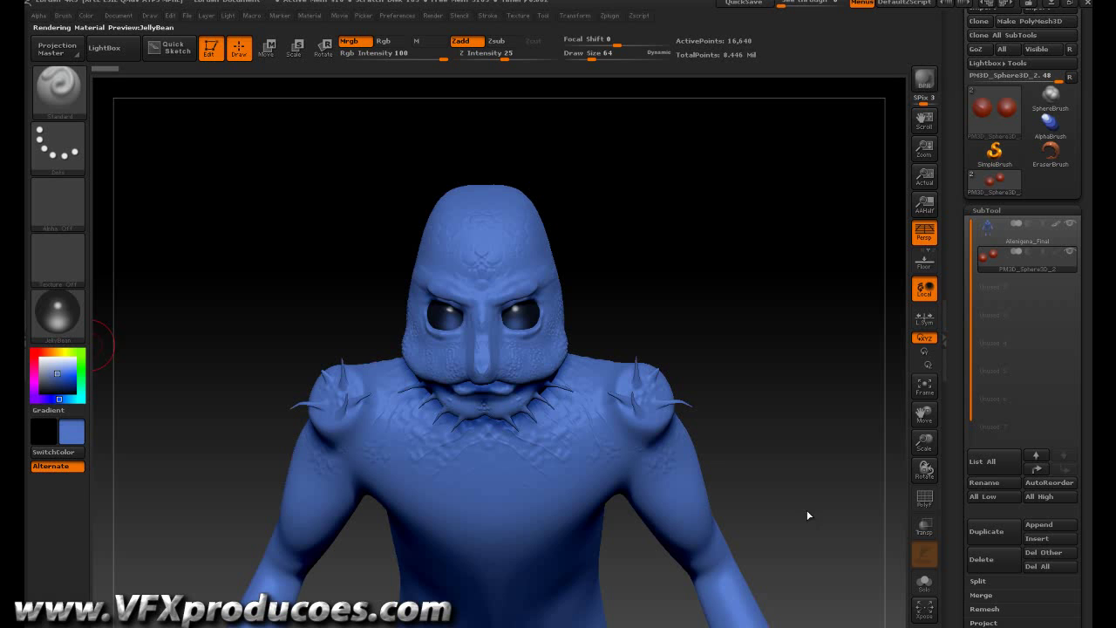
click(58, 352)
drag(59, 352, 54, 352)
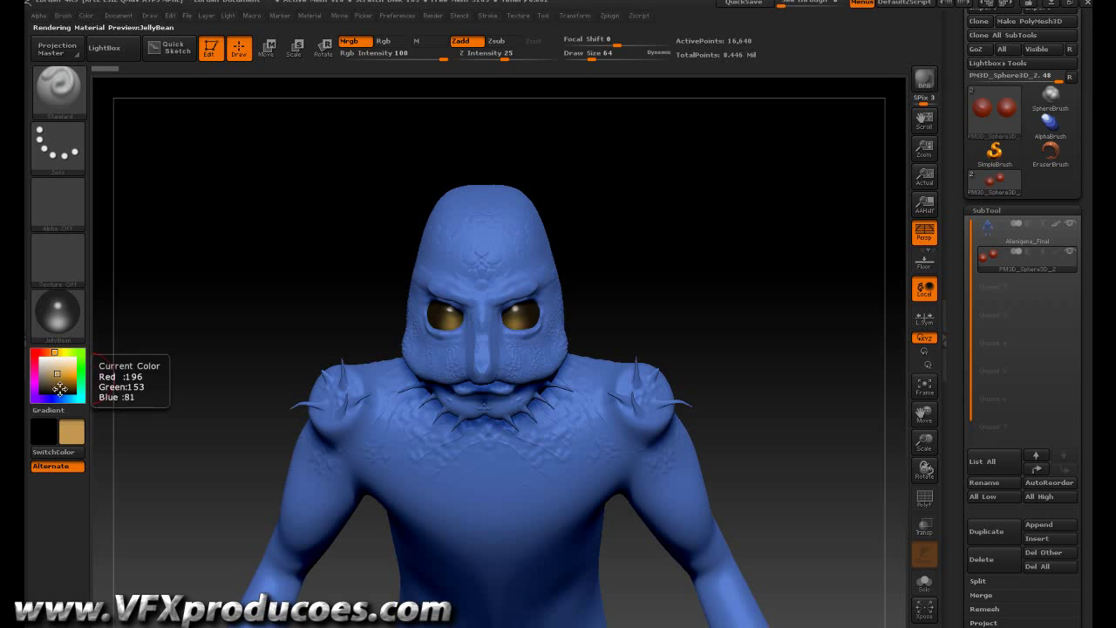
drag(63, 377, 68, 374)
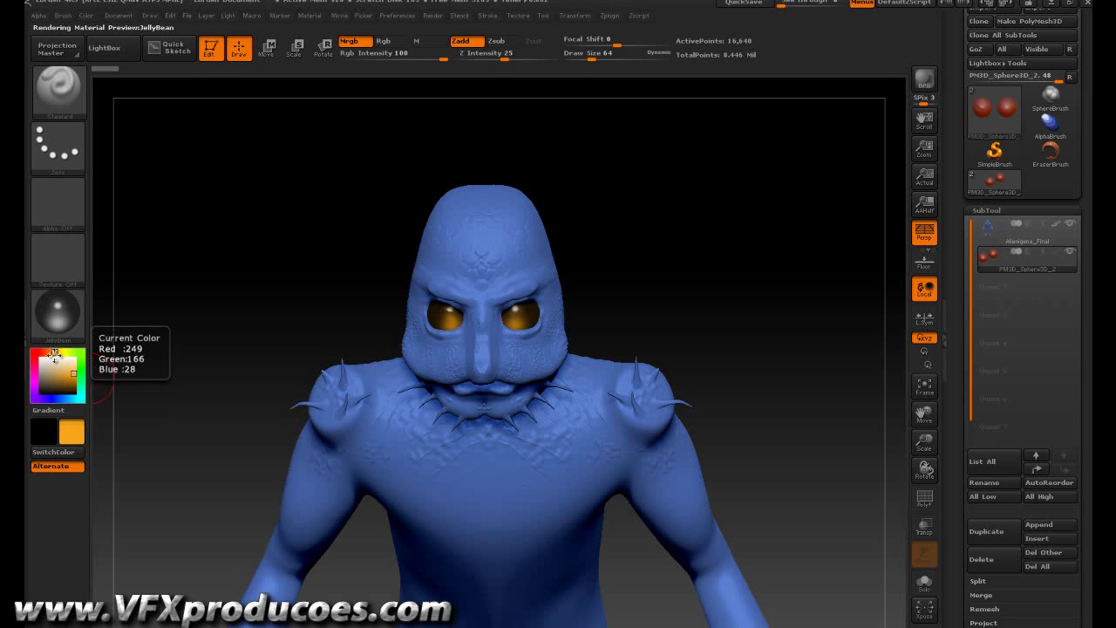
click(50, 352)
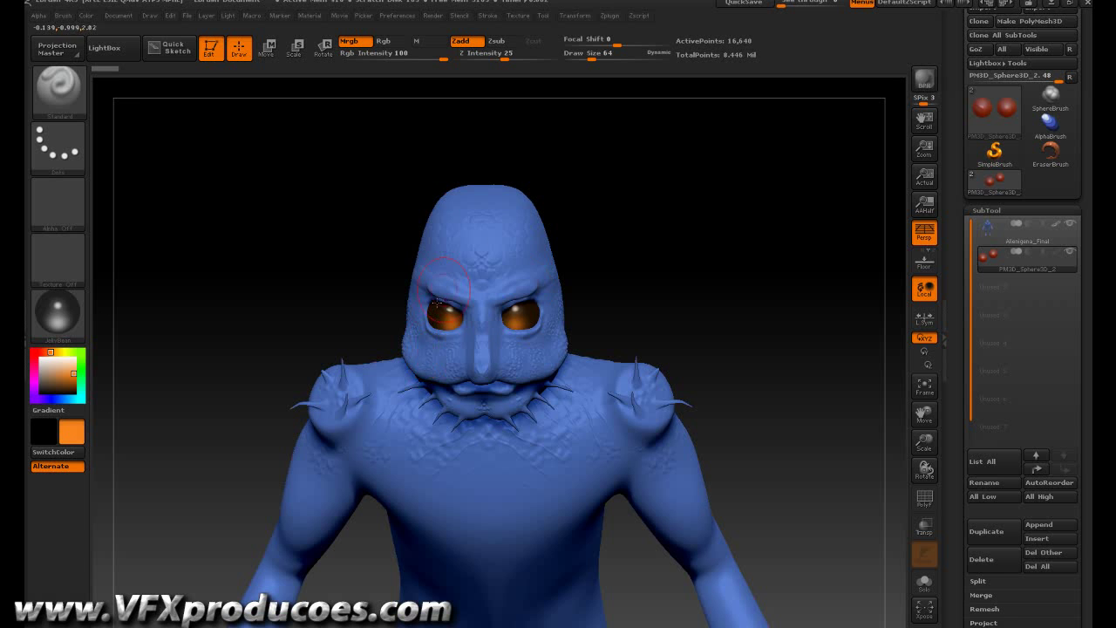
click(52, 319)
click(204, 158)
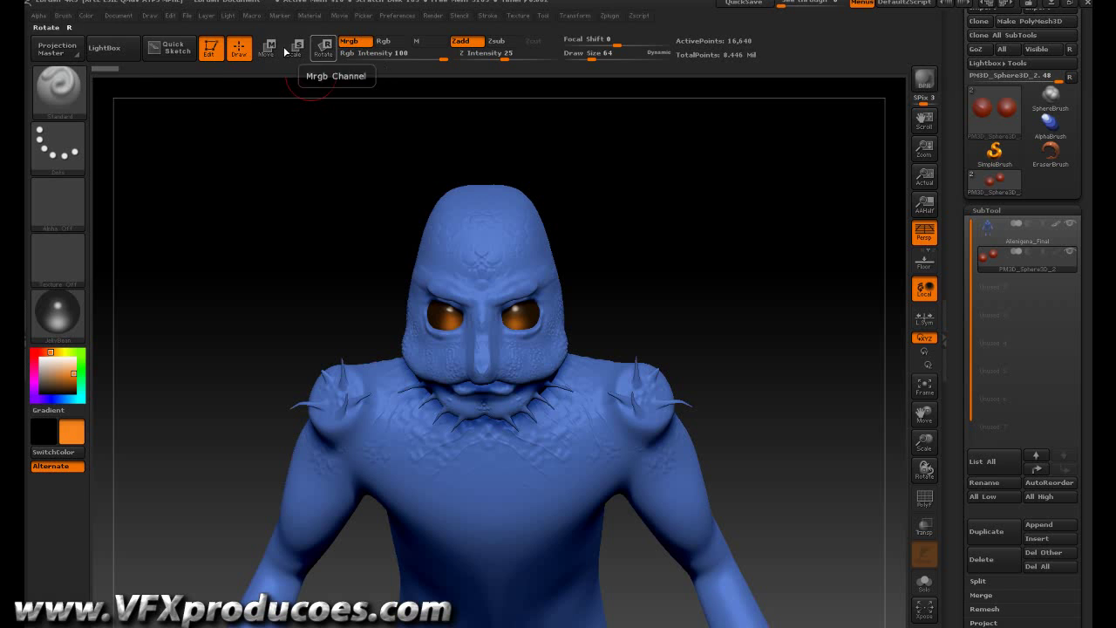
Step: Fill the PM3D_Sphere3D_2 eye subtool with the orange colour and JellyBean material
click(87, 16)
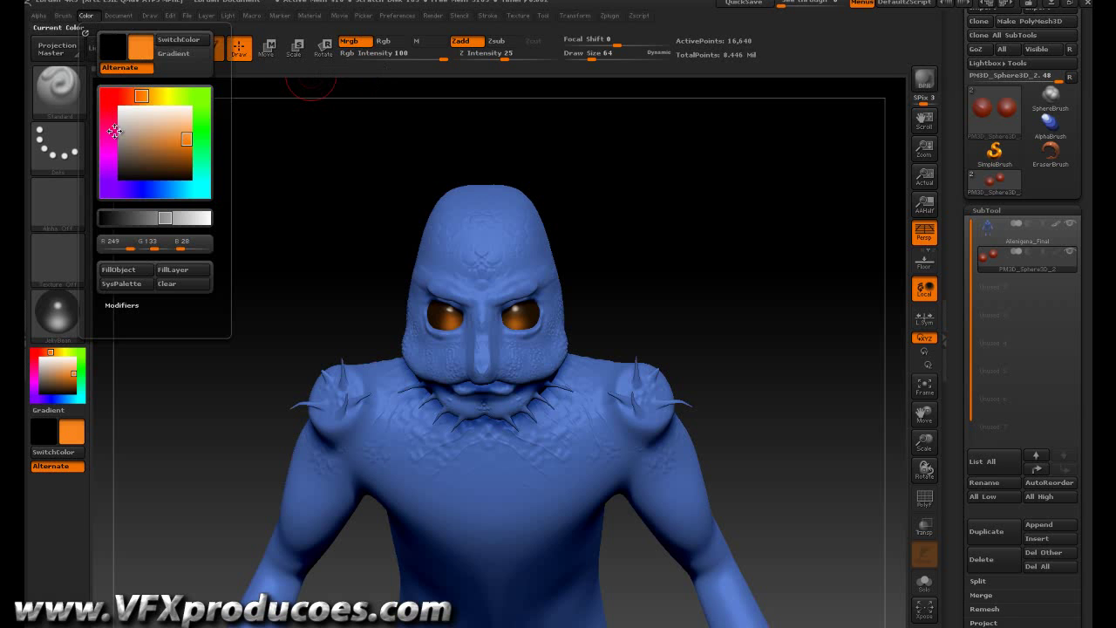
click(122, 274)
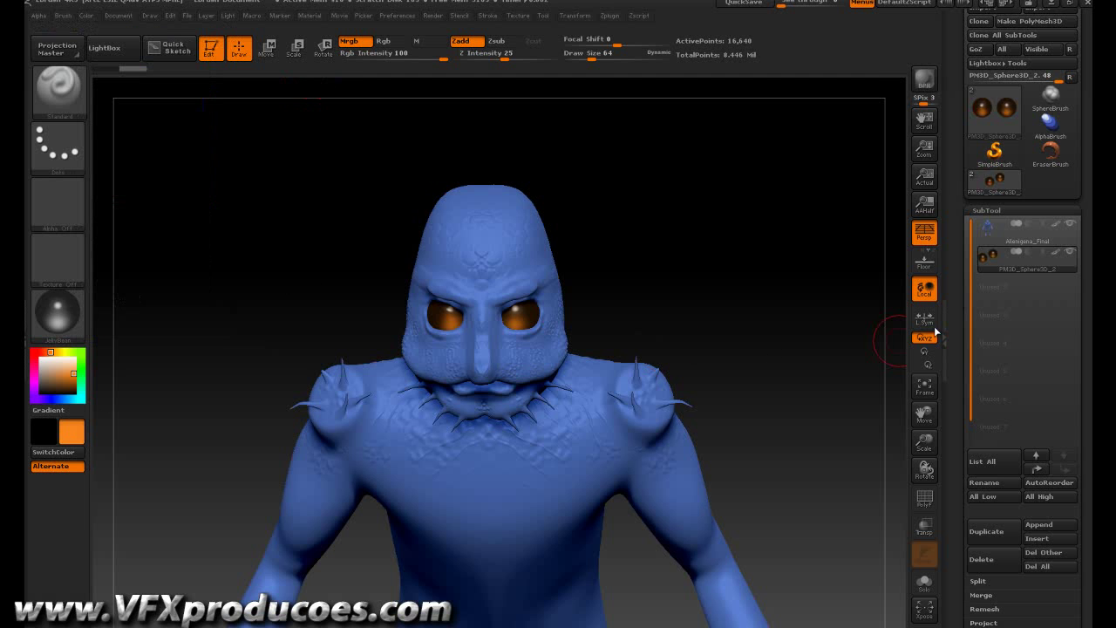
mouse_move(996, 259)
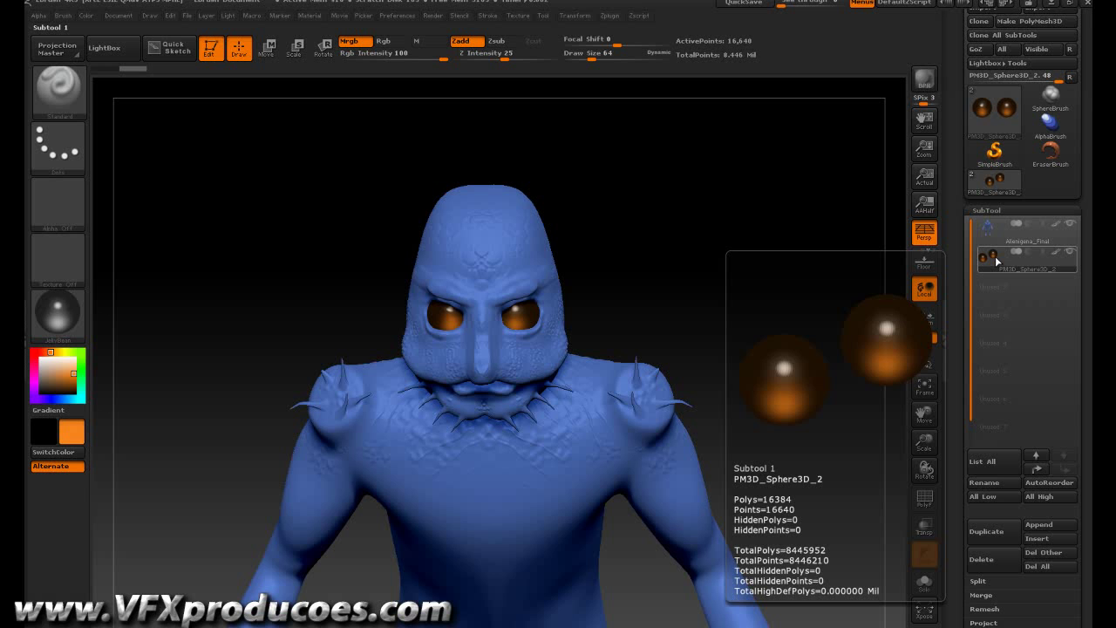
click(1005, 247)
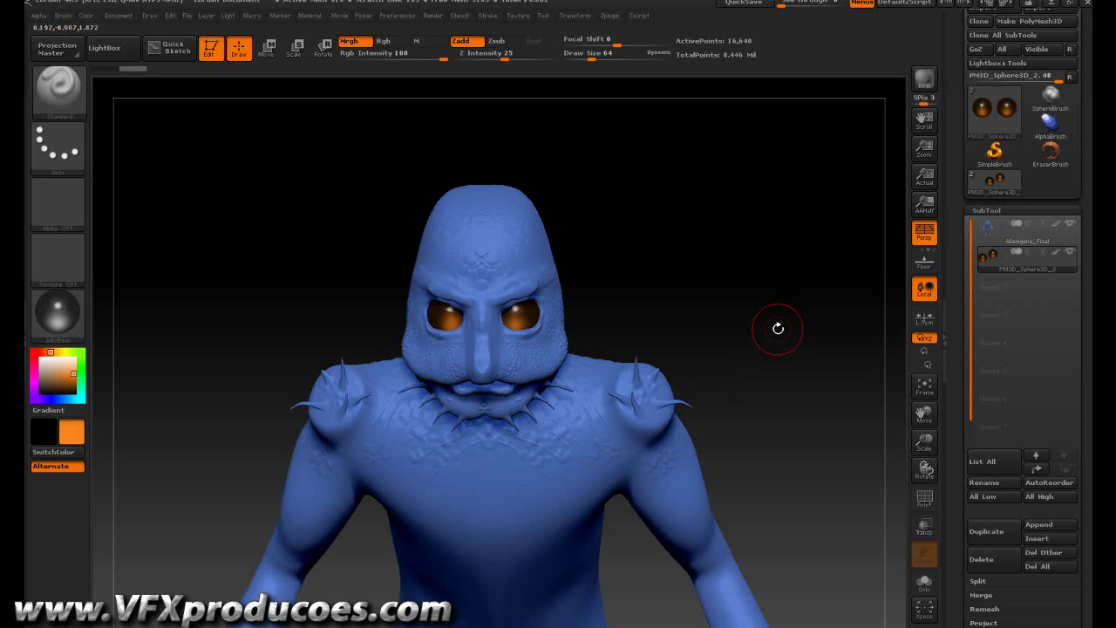
Step: Make the Alienigena_Final body the active subtool
click(984, 237)
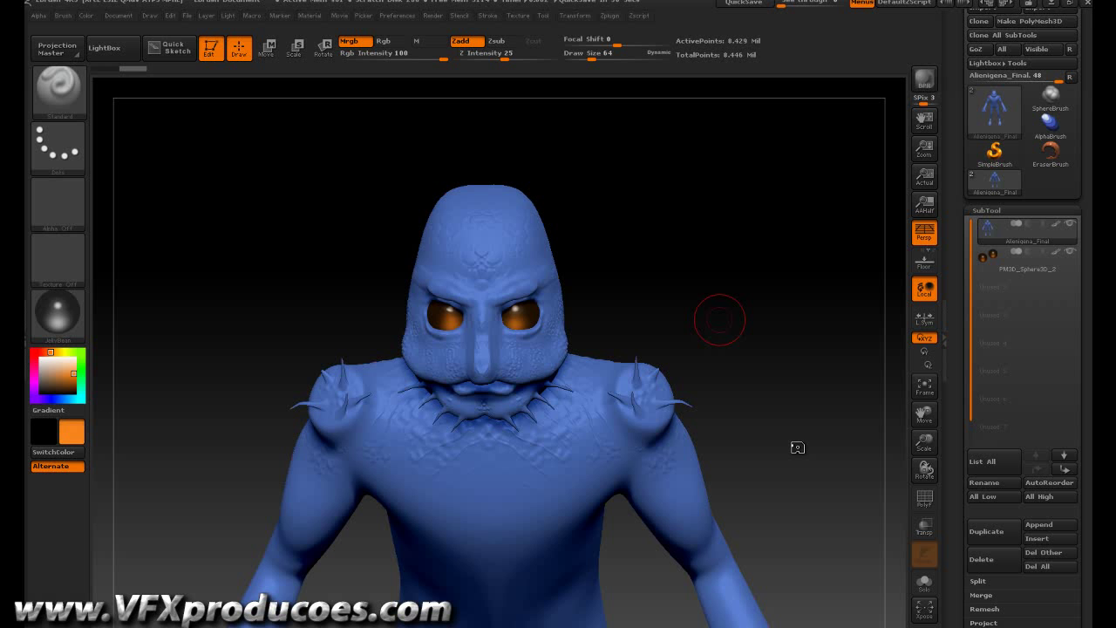
drag(776, 427, 788, 395)
drag(782, 313, 785, 332)
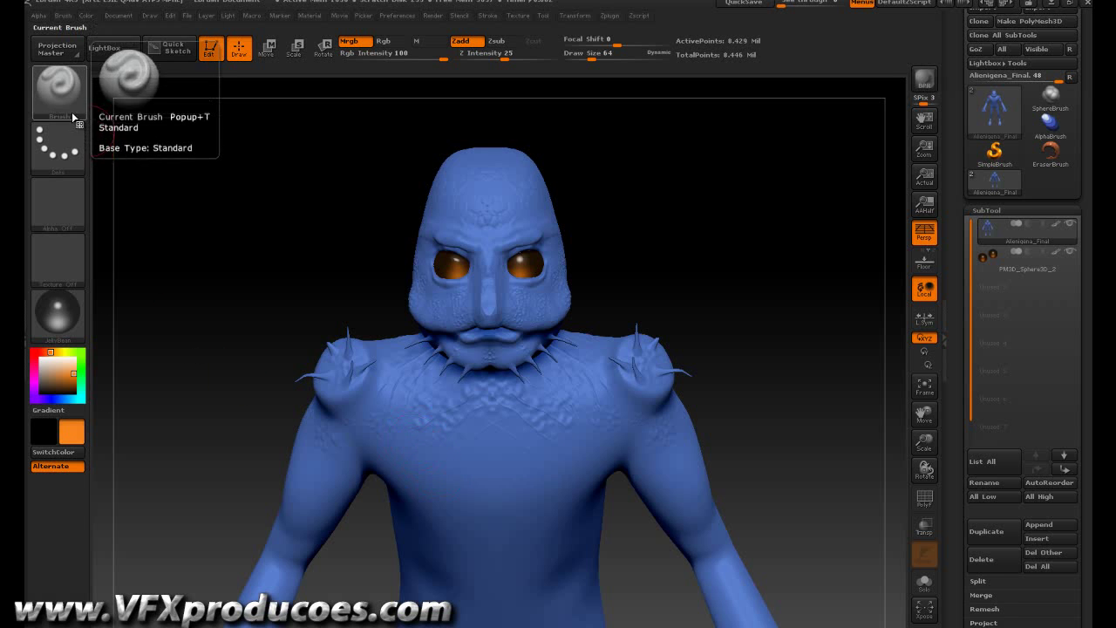
Step: Set the brush to the Color Spray stroke with Alpha 07, adjusted placement variance and a draw size of 80
click(74, 154)
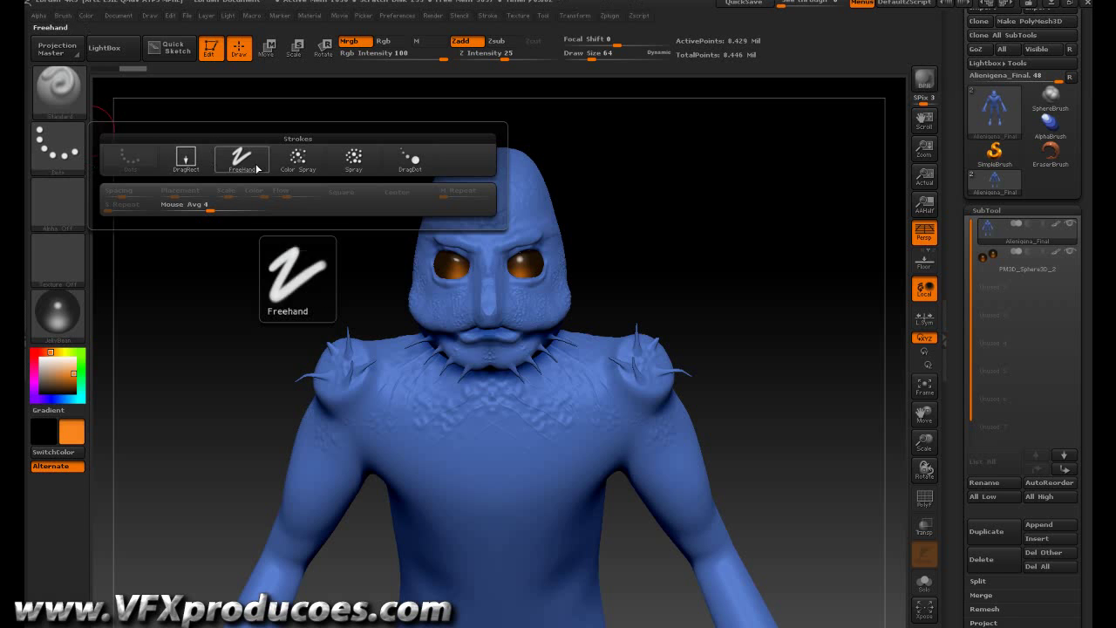
click(302, 165)
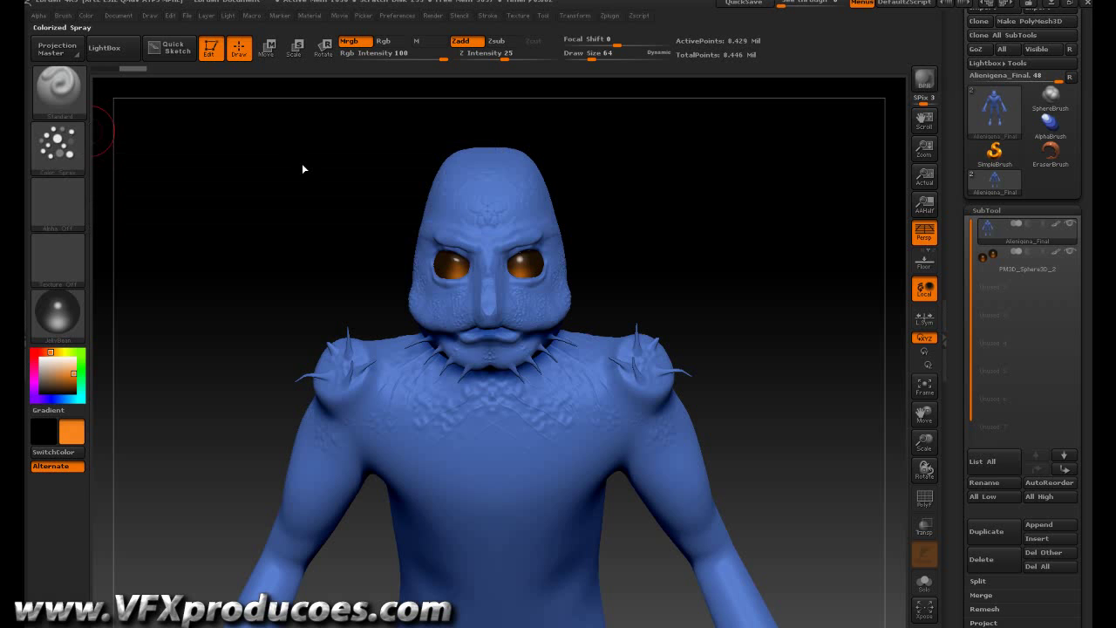
click(79, 221)
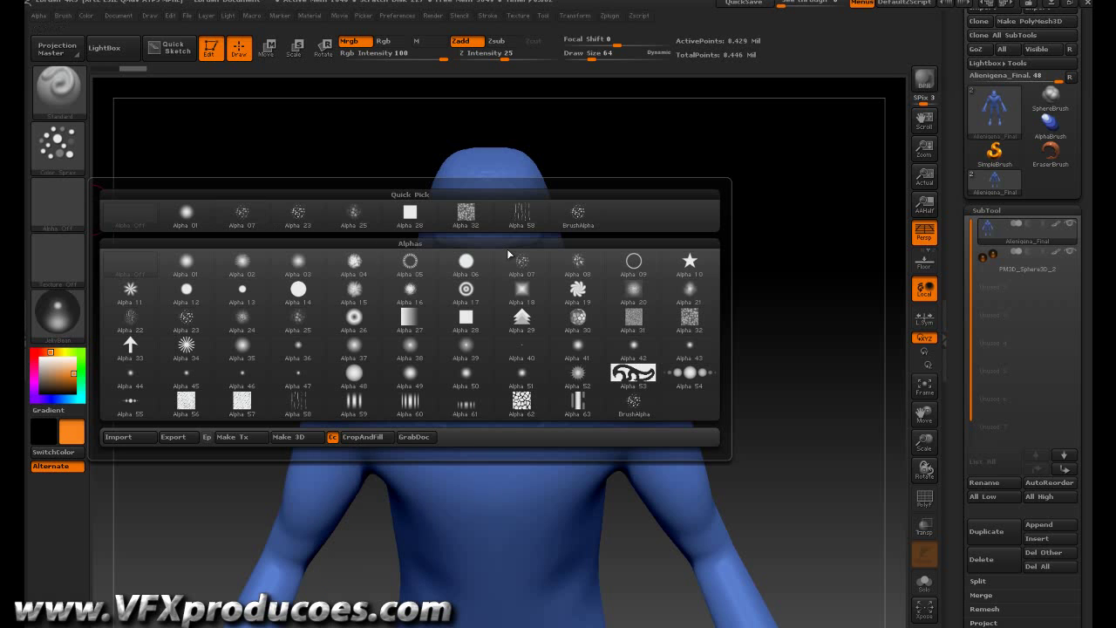
click(530, 267)
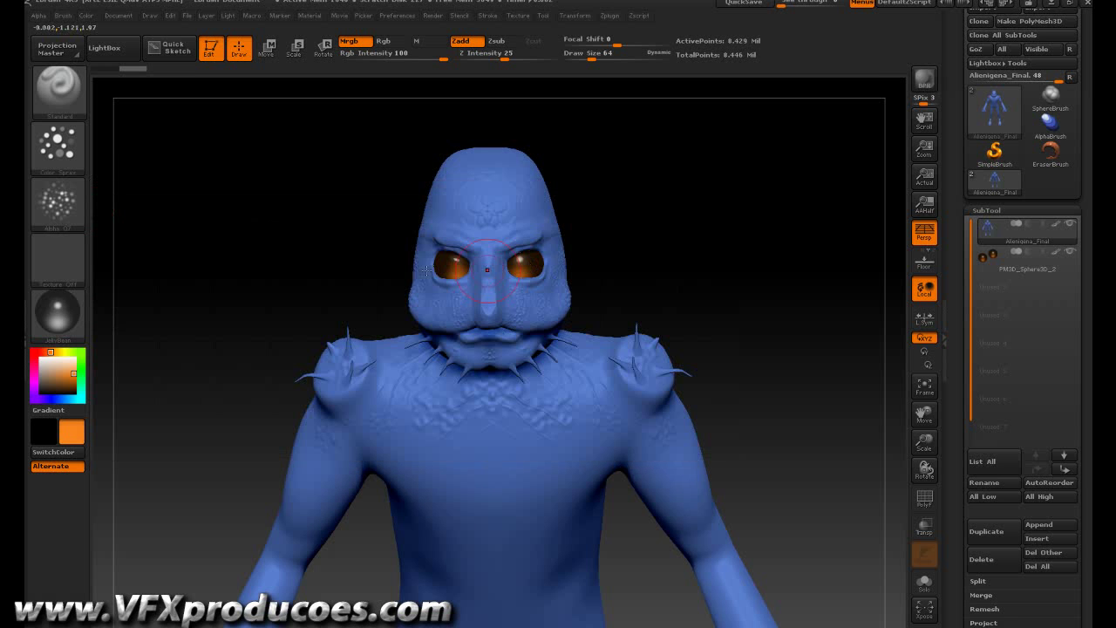
click(79, 169)
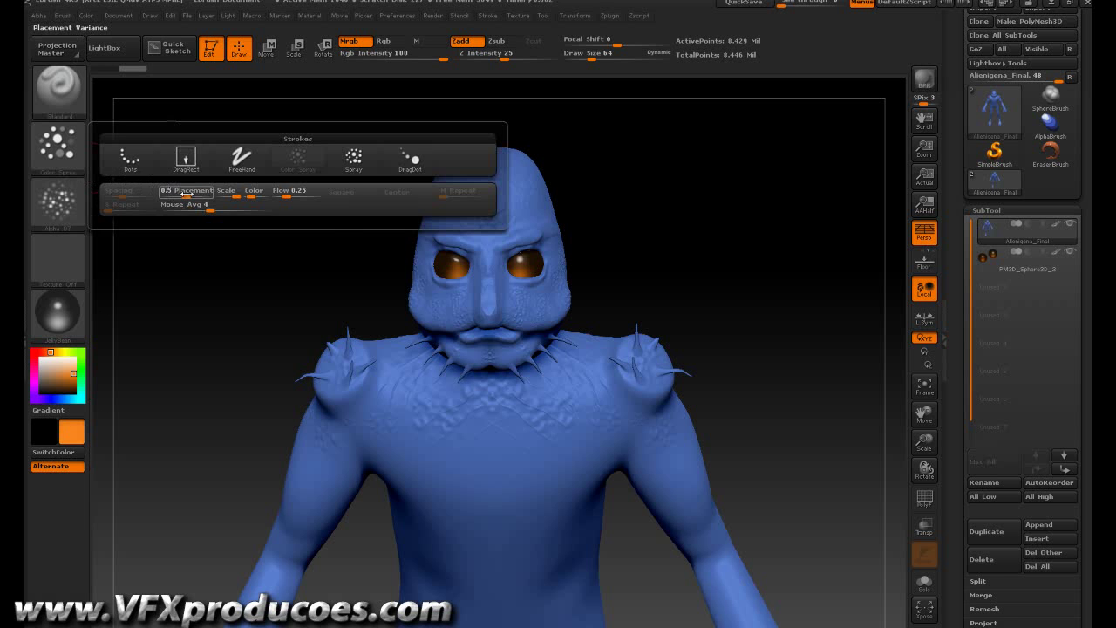
drag(186, 197, 181, 197)
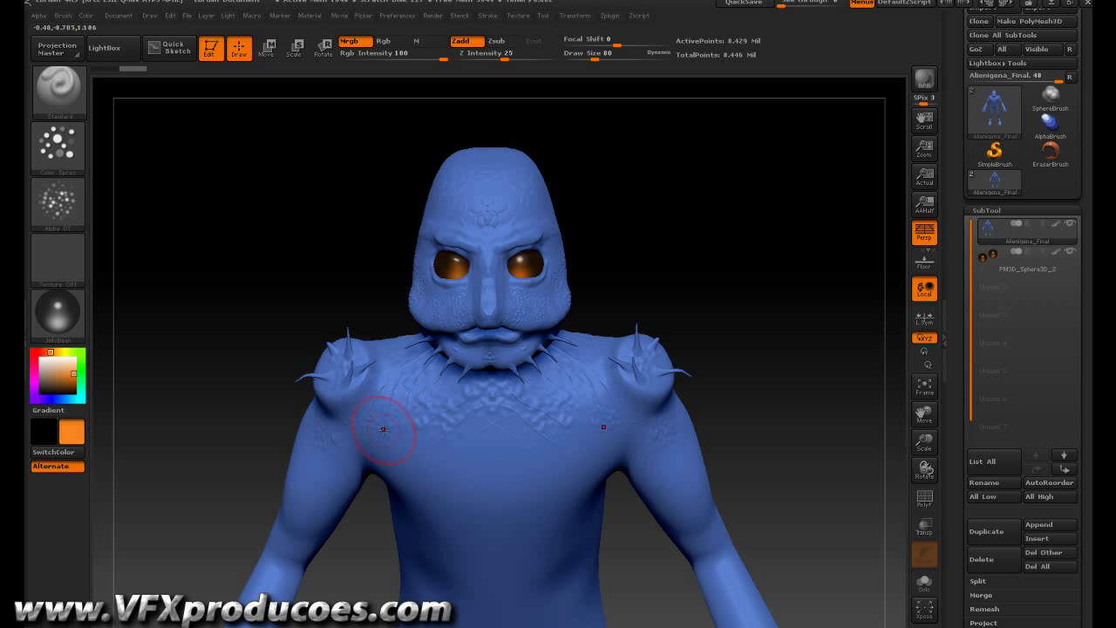
Step: Try spraying orange over the alien's chest with Mrgb and Zadd active, and undo the stroke
mouse_move(383, 428)
mouse_down()
mouse_move(442, 464)
mouse_move(456, 497)
mouse_up()
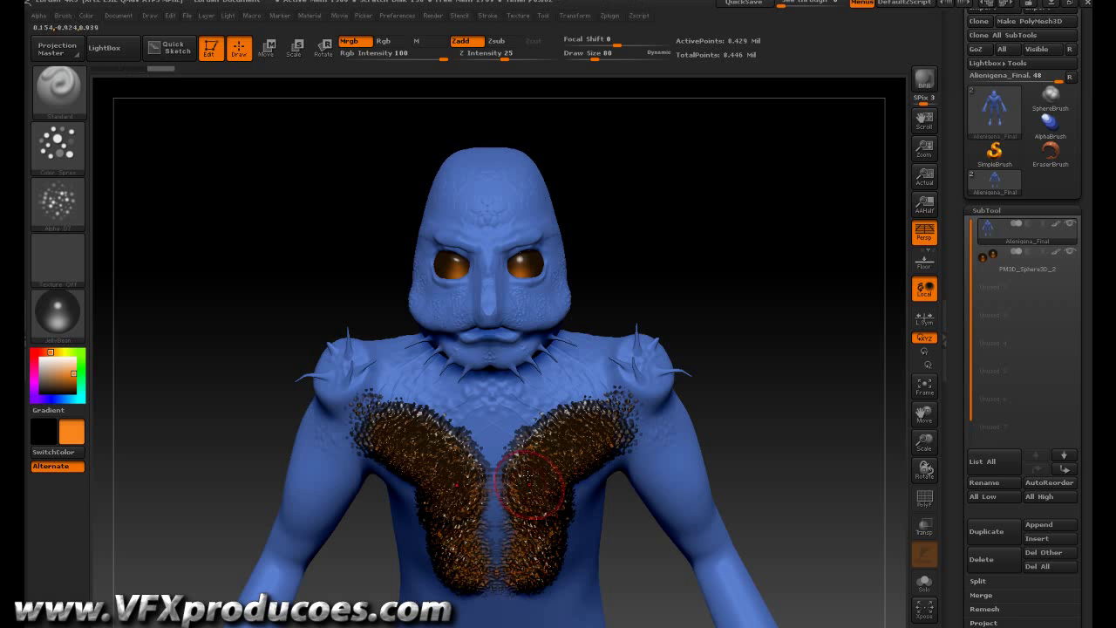
click(491, 54)
key(ctrl)
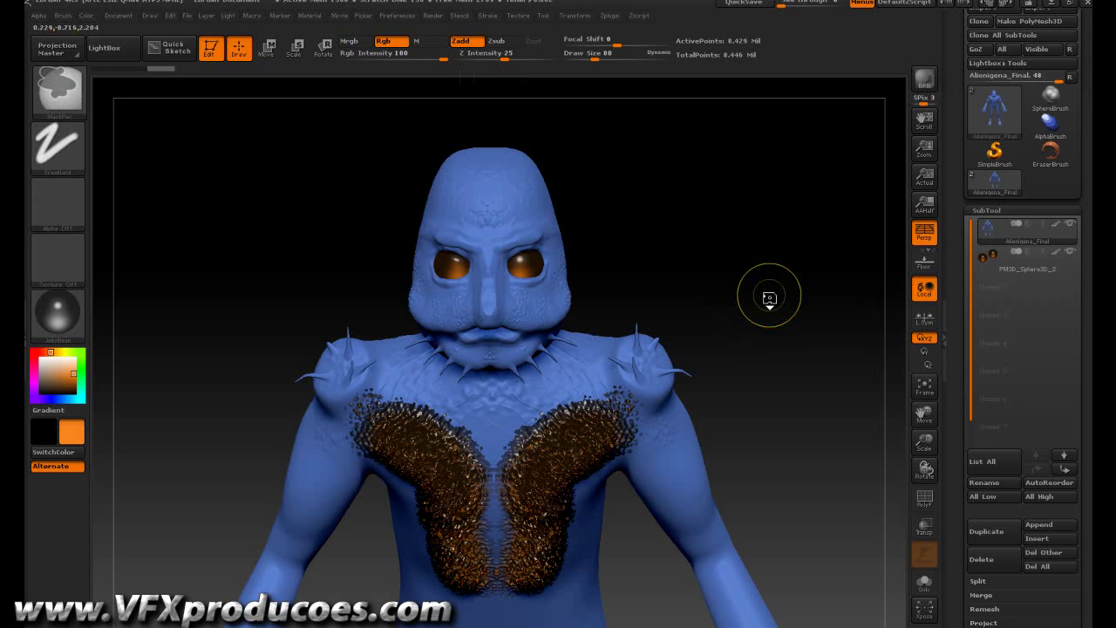
ctrl+drag(768, 297, 770, 293)
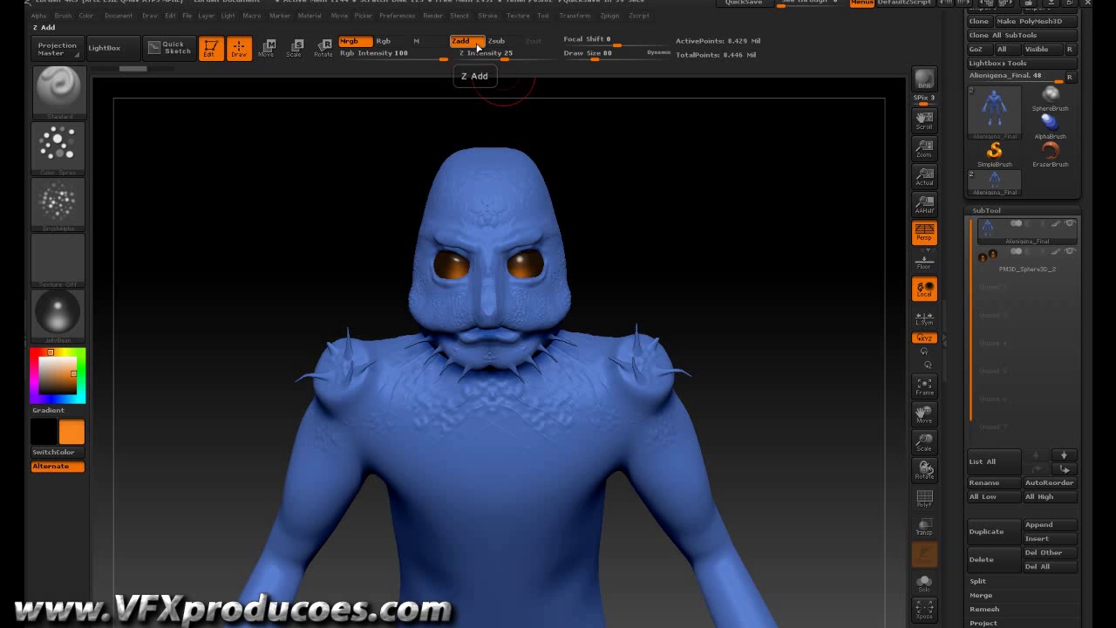
Step: Turn off Zadd and switch the brush to the Rgb channel so it paints colour only
click(477, 46)
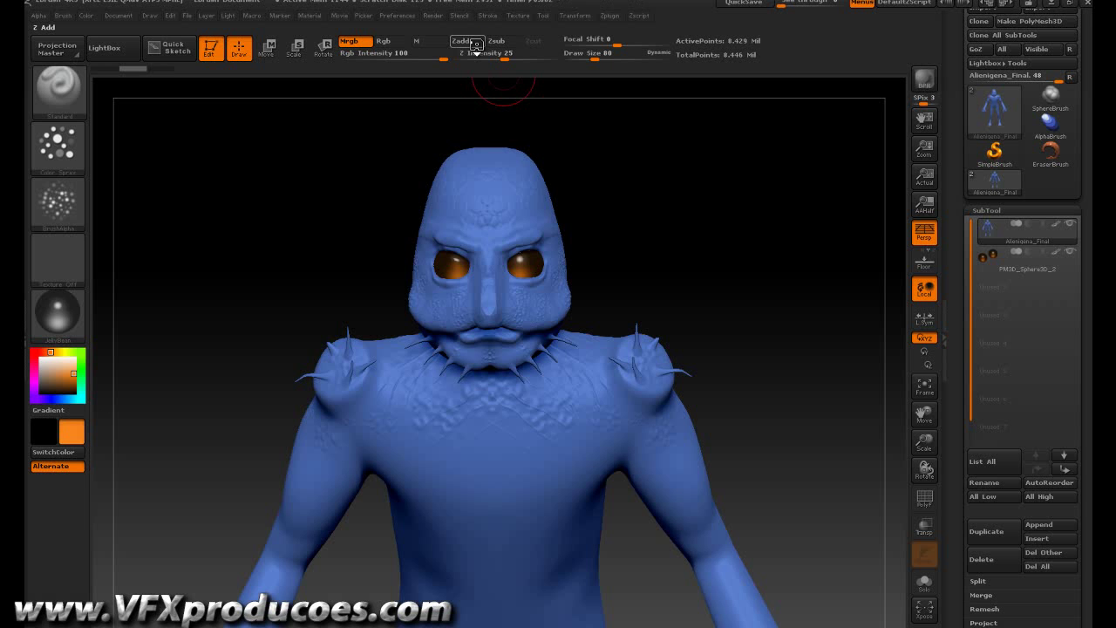
click(390, 43)
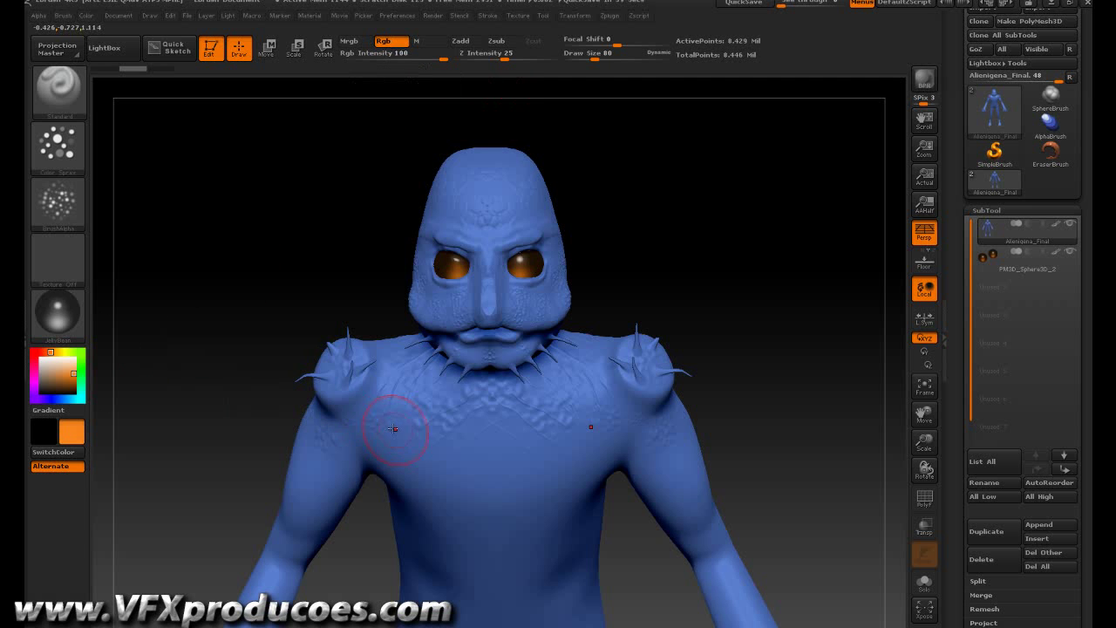
Step: Try spraying colour-only orange across the chest and torso, and undo the stroke
mouse_move(407, 432)
mouse_down()
mouse_move(425, 457)
mouse_move(466, 610)
mouse_move(477, 450)
mouse_move(524, 410)
mouse_move(444, 403)
mouse_up()
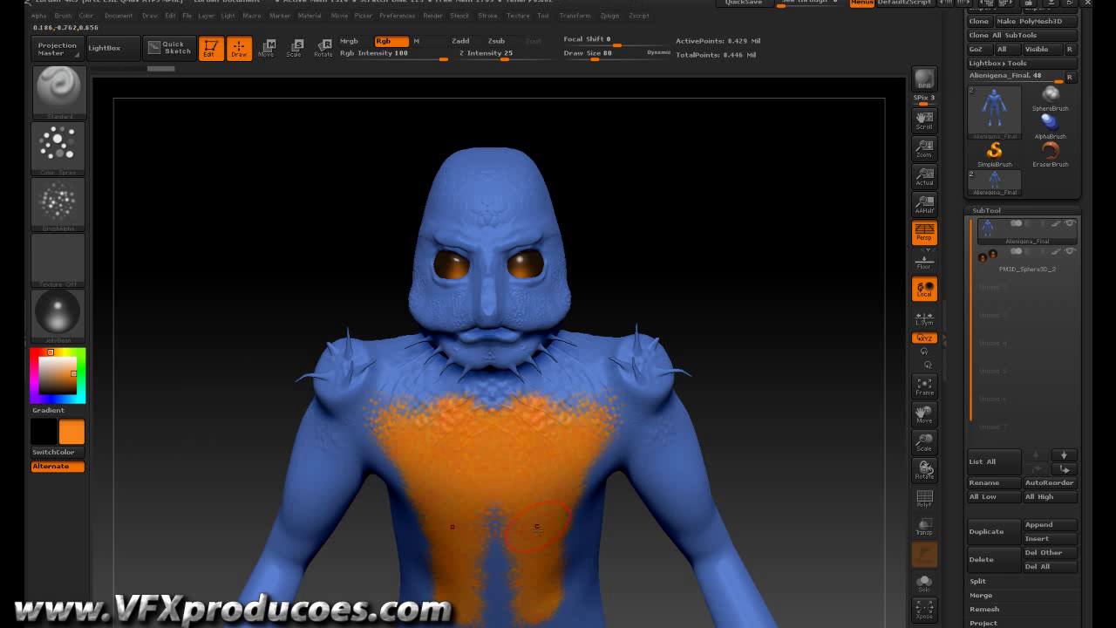
key(ctrl)
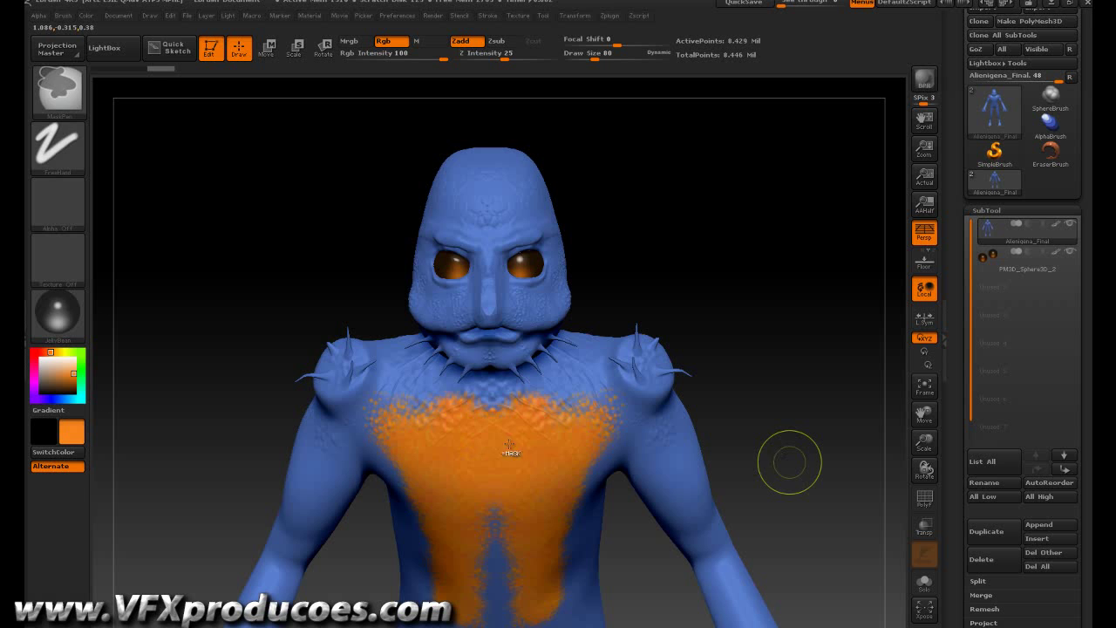
key(ctrl+z)
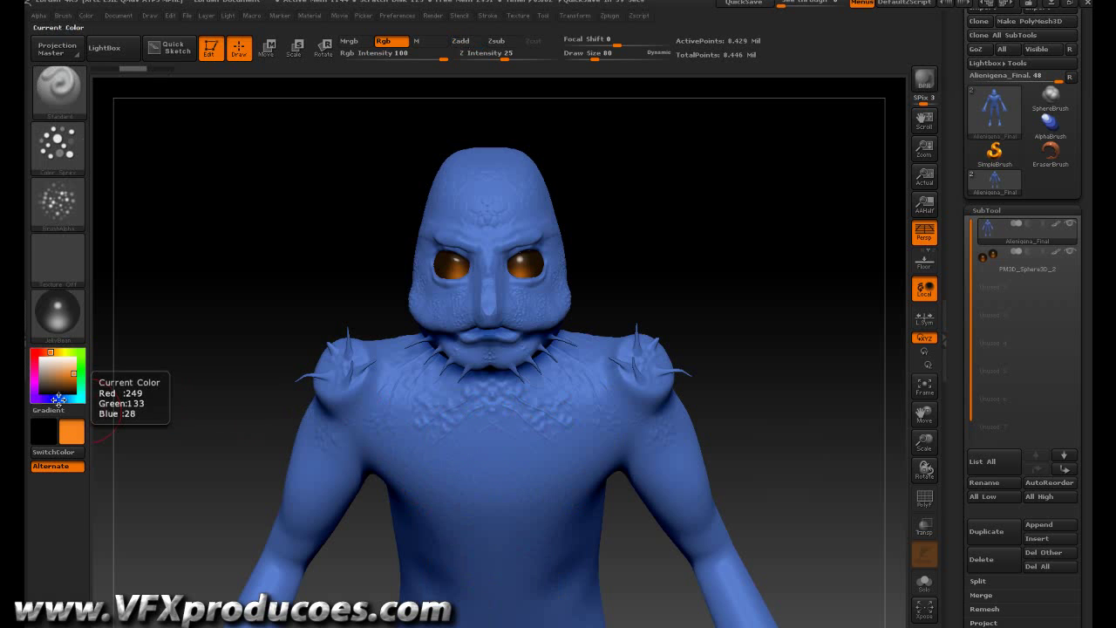
Step: Choose a dark blue paint colour, try spraying it over the chest and torso at full Rgb Intensity, and undo the stroke
drag(58, 400, 59, 386)
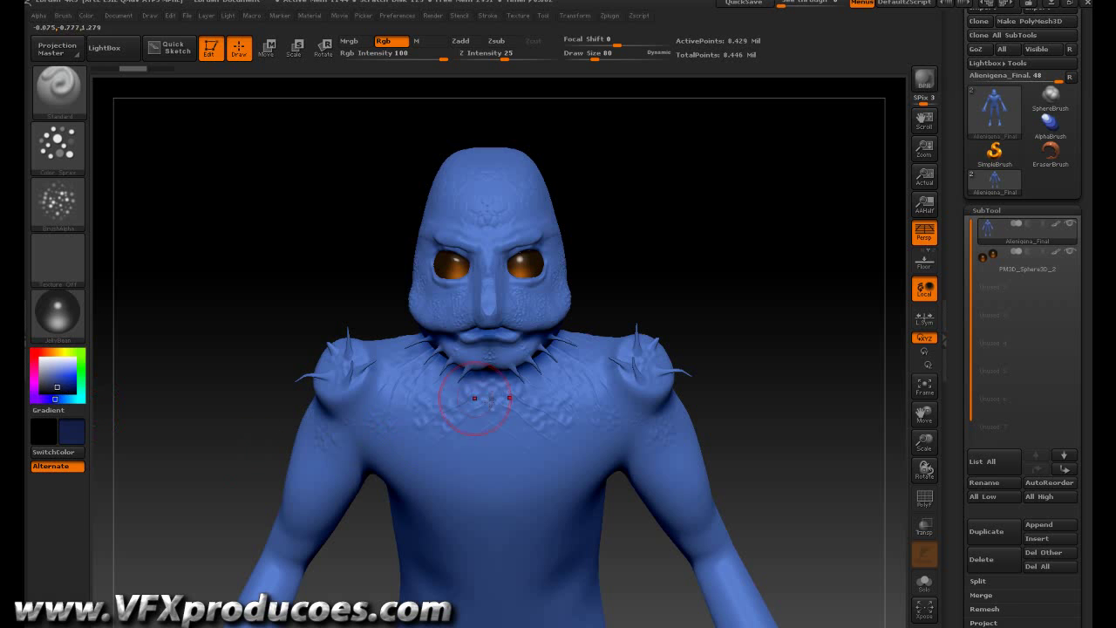
mouse_move(403, 390)
mouse_down()
mouse_move(467, 584)
mouse_move(462, 418)
mouse_move(459, 438)
mouse_up()
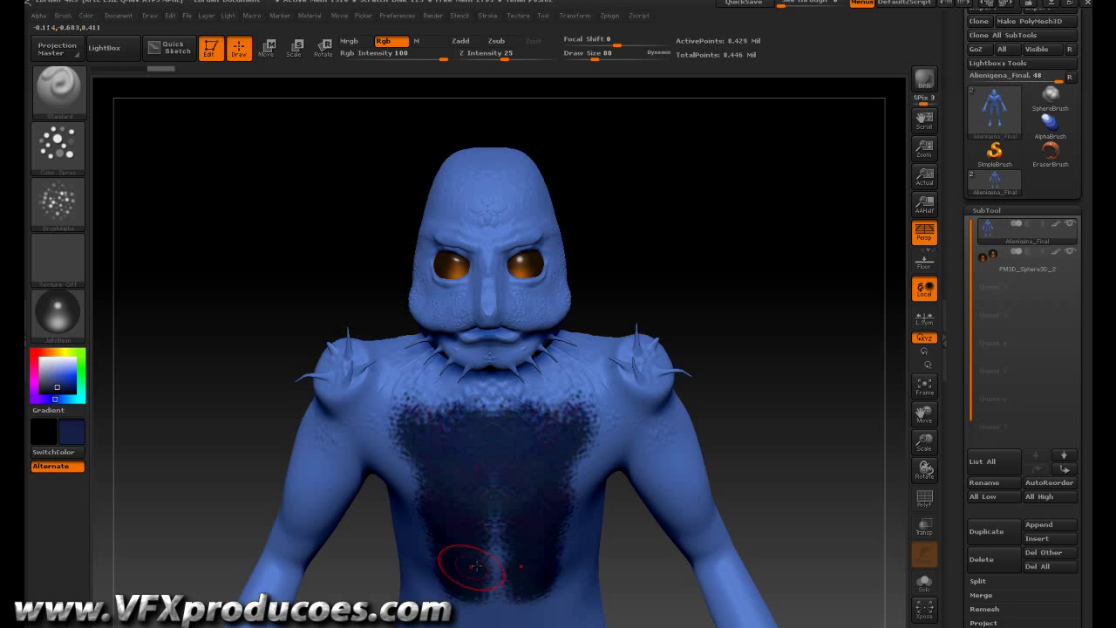
key(ctrl)
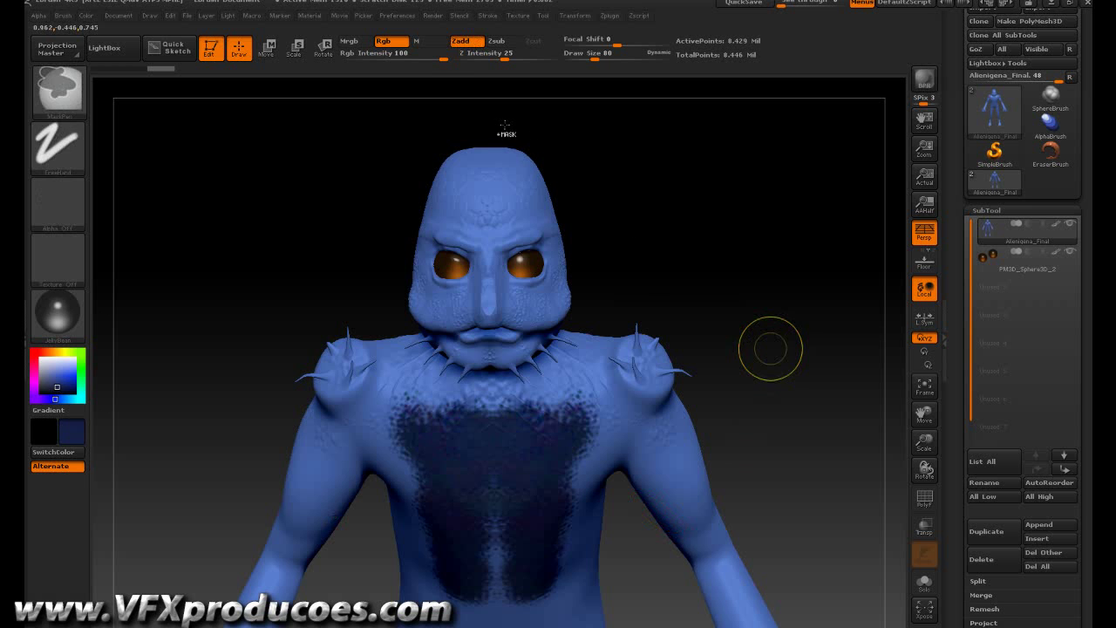
key(ctrl+z)
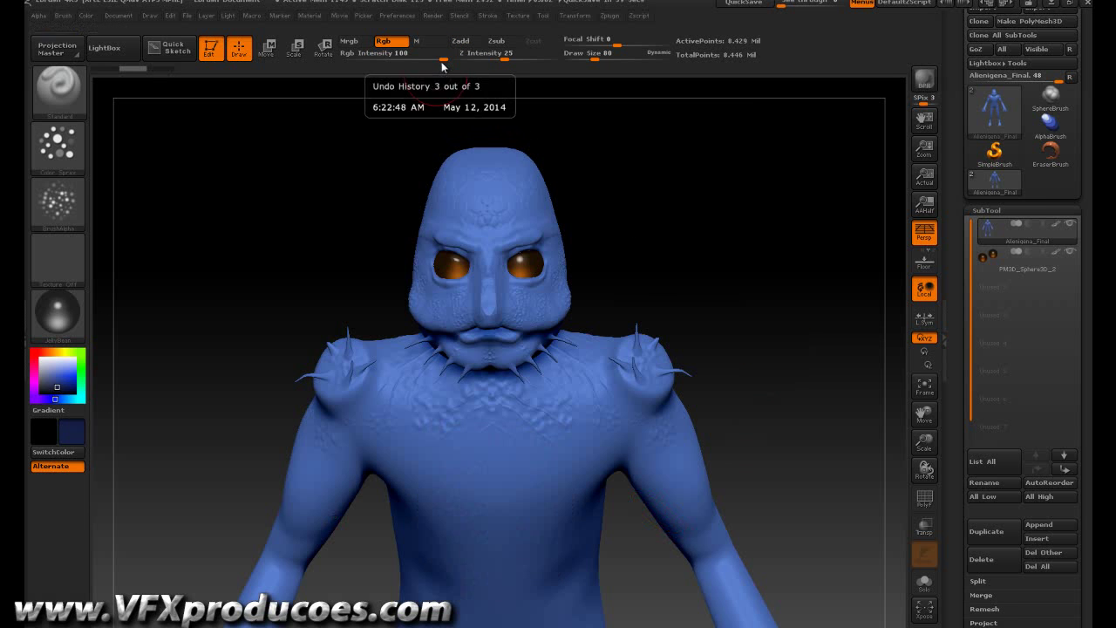
Step: Set Rgb Intensity to 3 and draw size to 96, and spray subtle dark blue variation over the alien's head, chest and body
drag(442, 59, 359, 60)
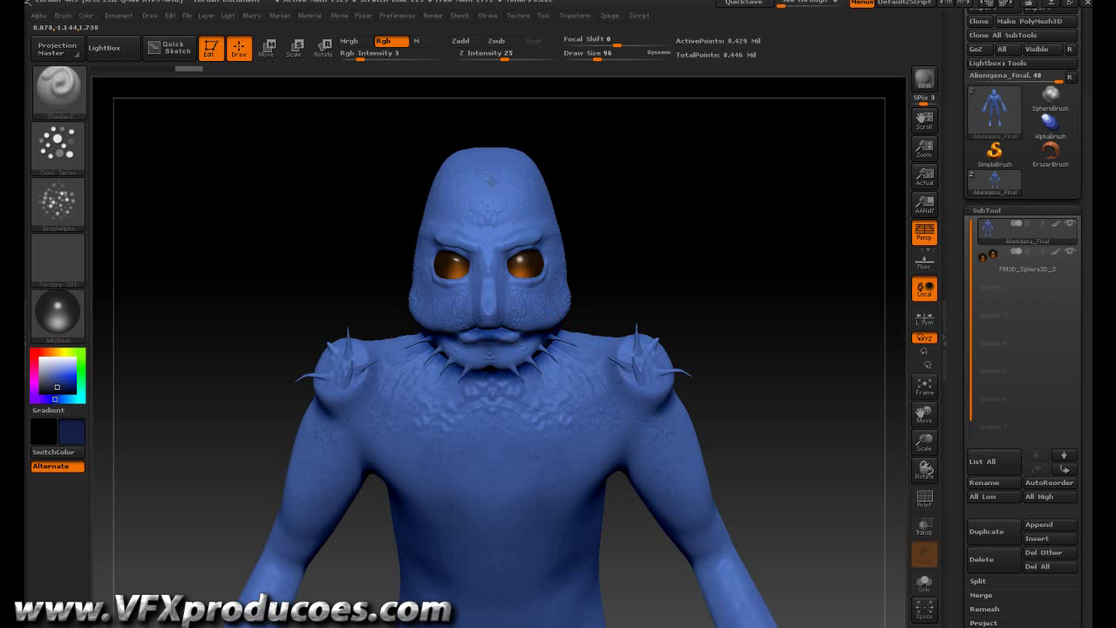
drag(618, 179, 506, 248)
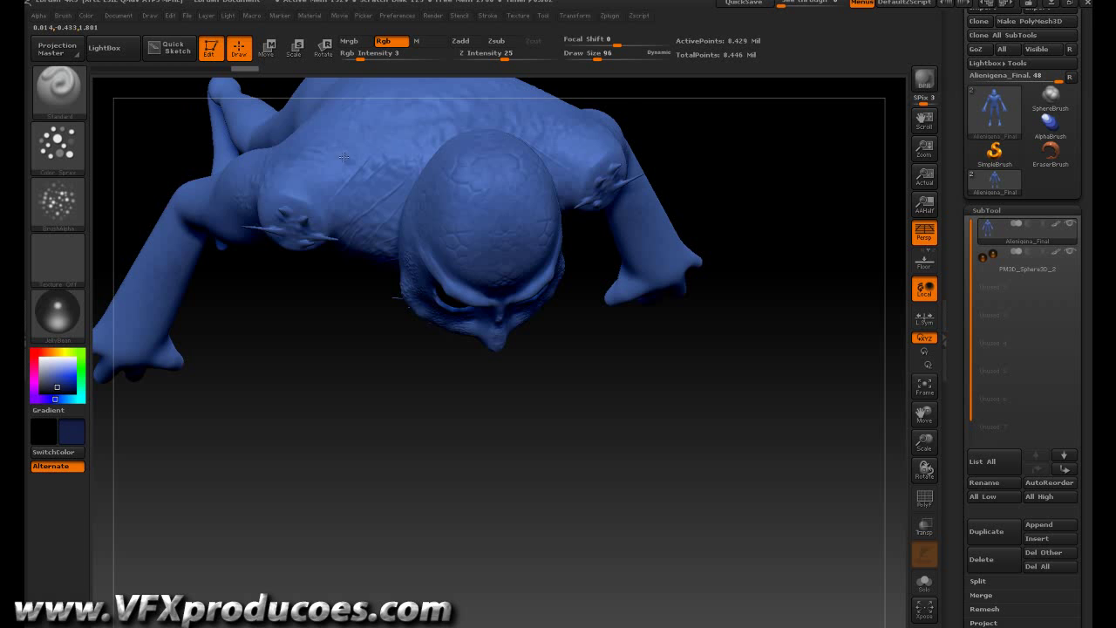
drag(567, 428, 727, 281)
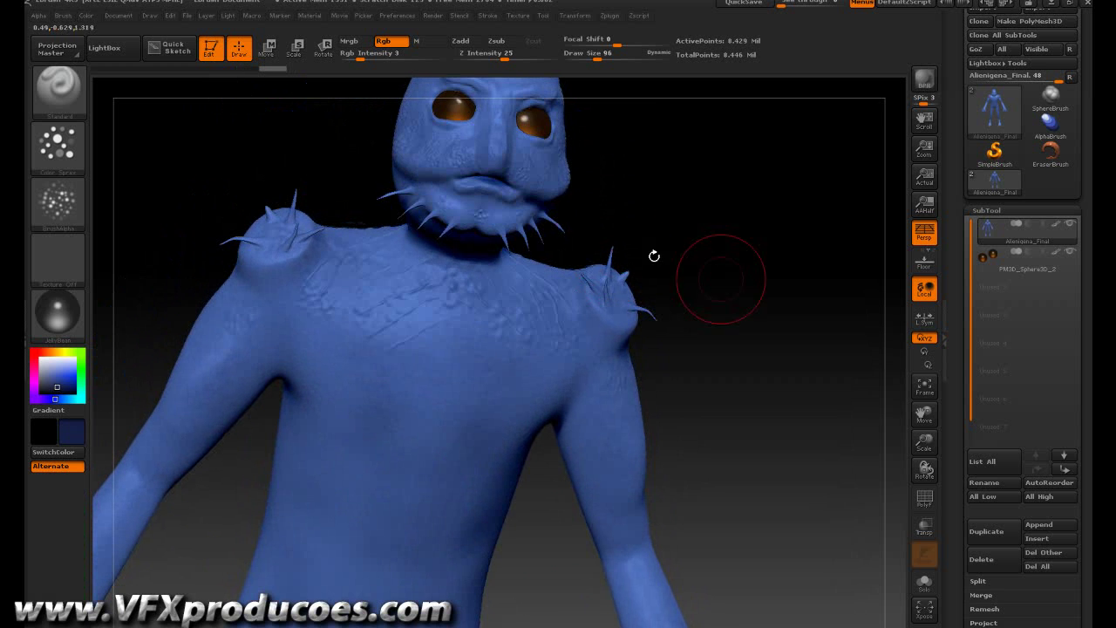
drag(724, 177, 712, 232)
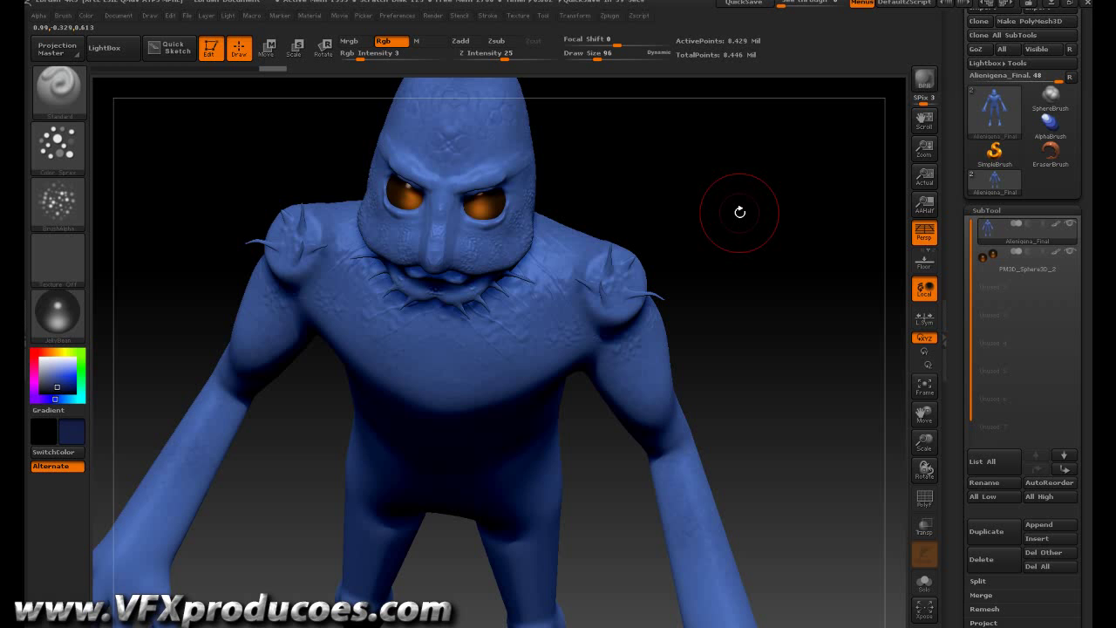
drag(755, 326, 752, 284)
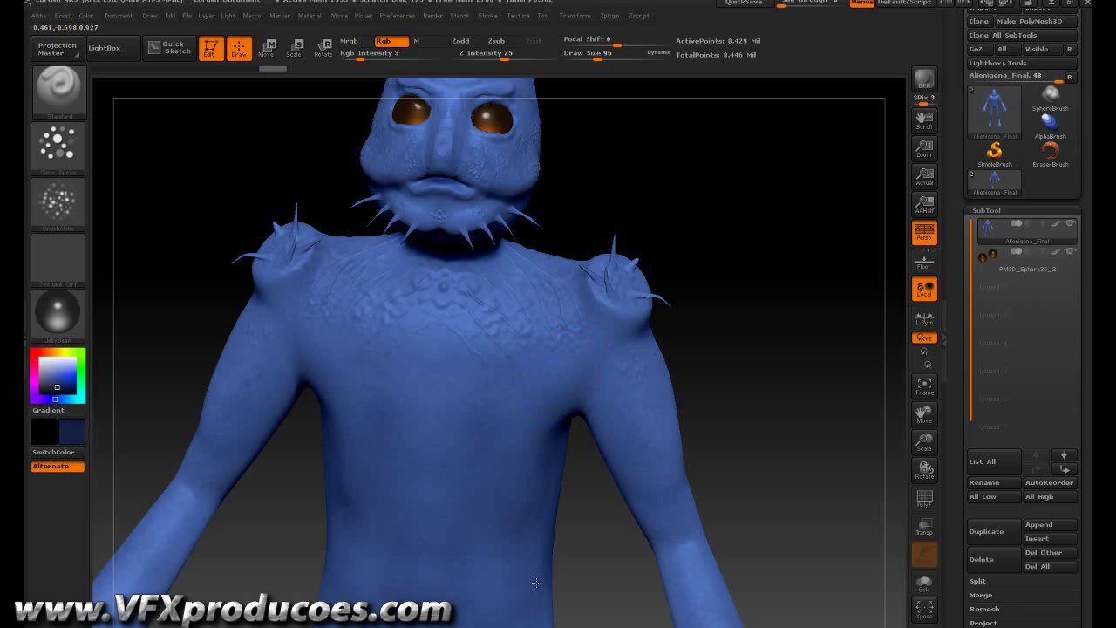
mouse_move(735, 287)
mouse_down()
mouse_move(744, 277)
mouse_move(703, 269)
mouse_up()
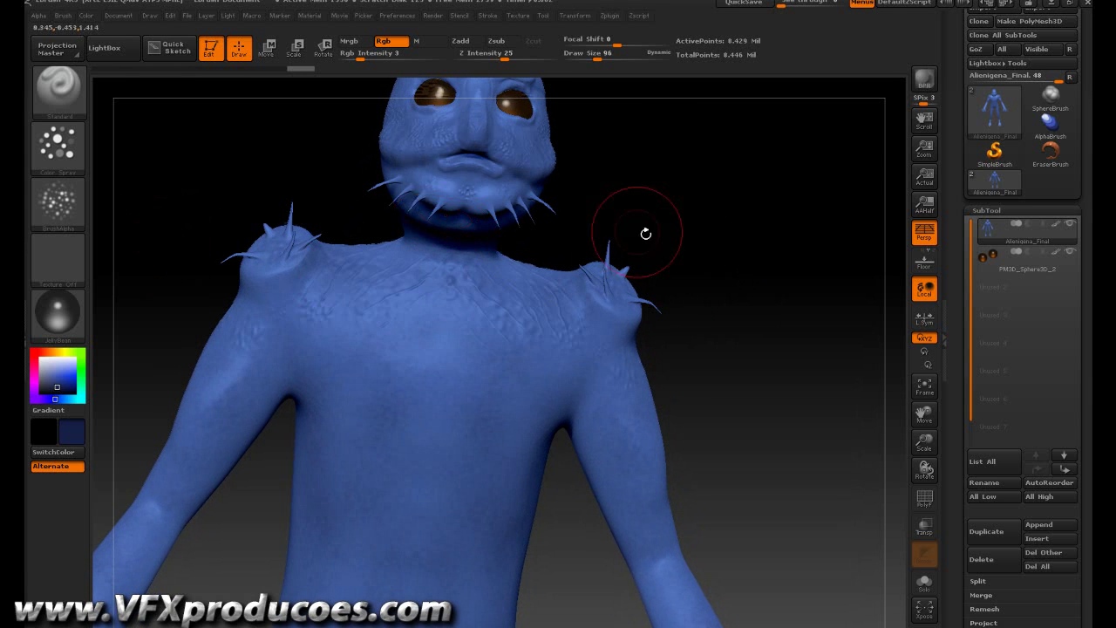
drag(742, 211, 687, 209)
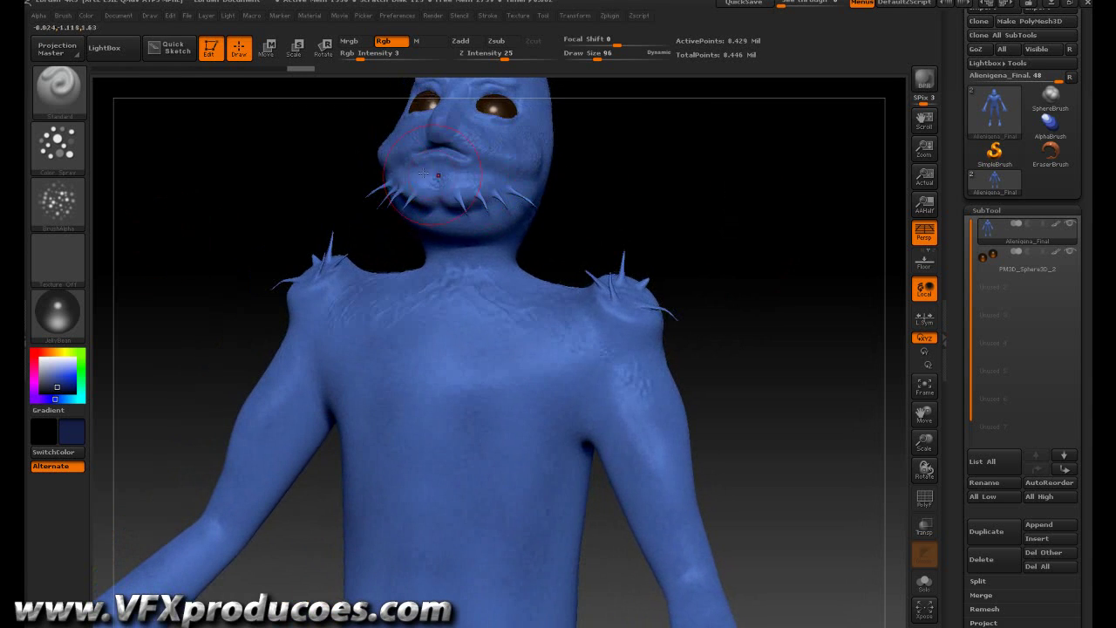
Step: Switch the brush to the FreeHand stroke with Alpha Off and set Rgb Intensity to 38
click(66, 166)
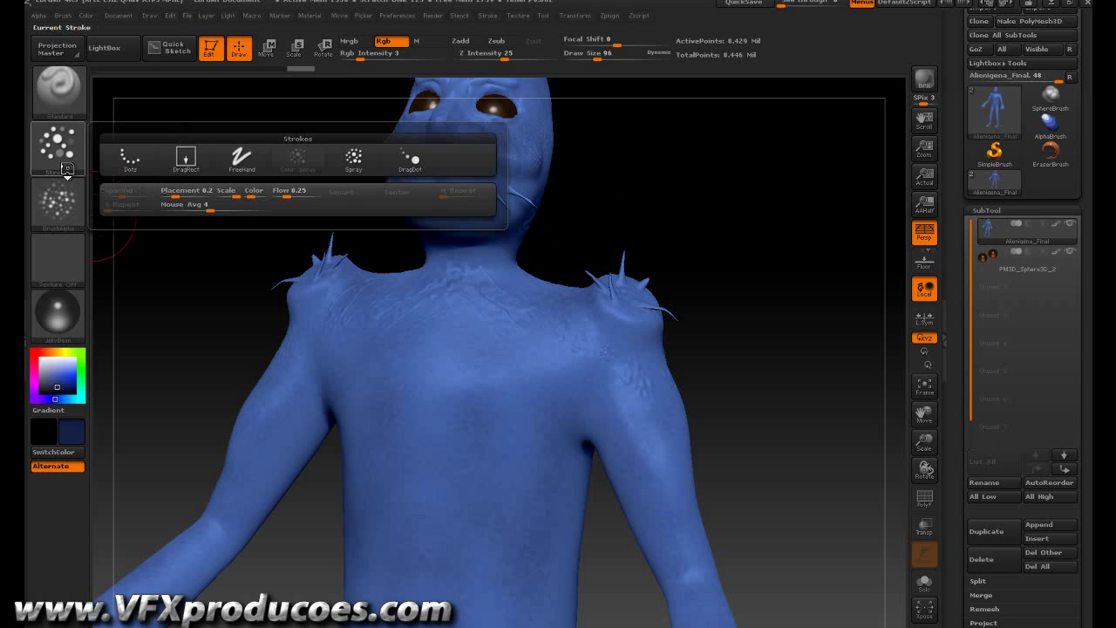
click(229, 167)
click(64, 222)
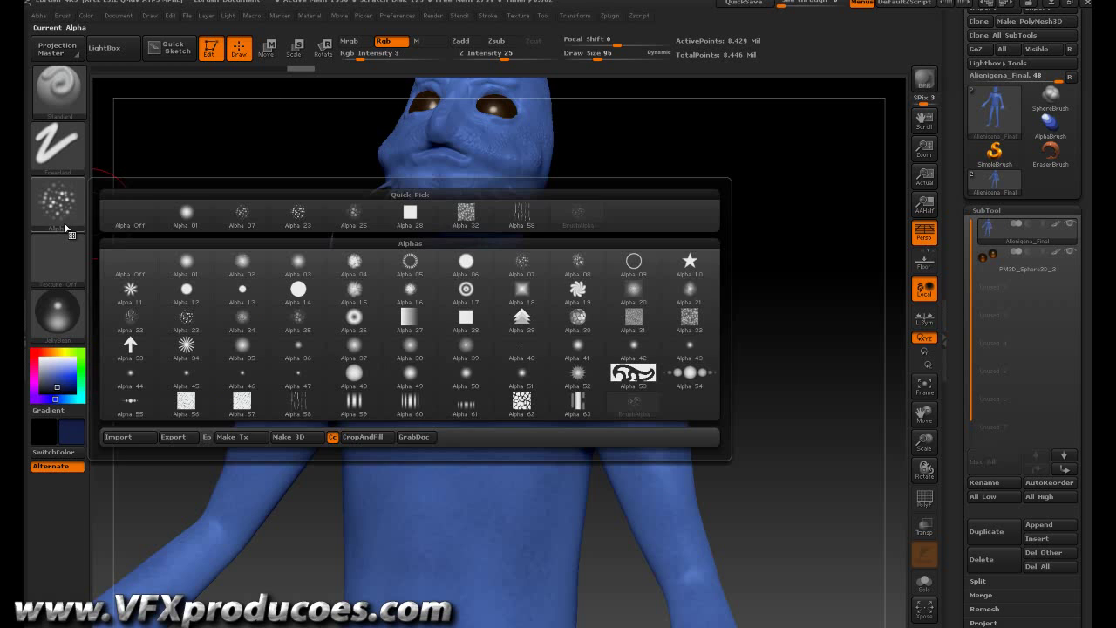
click(119, 225)
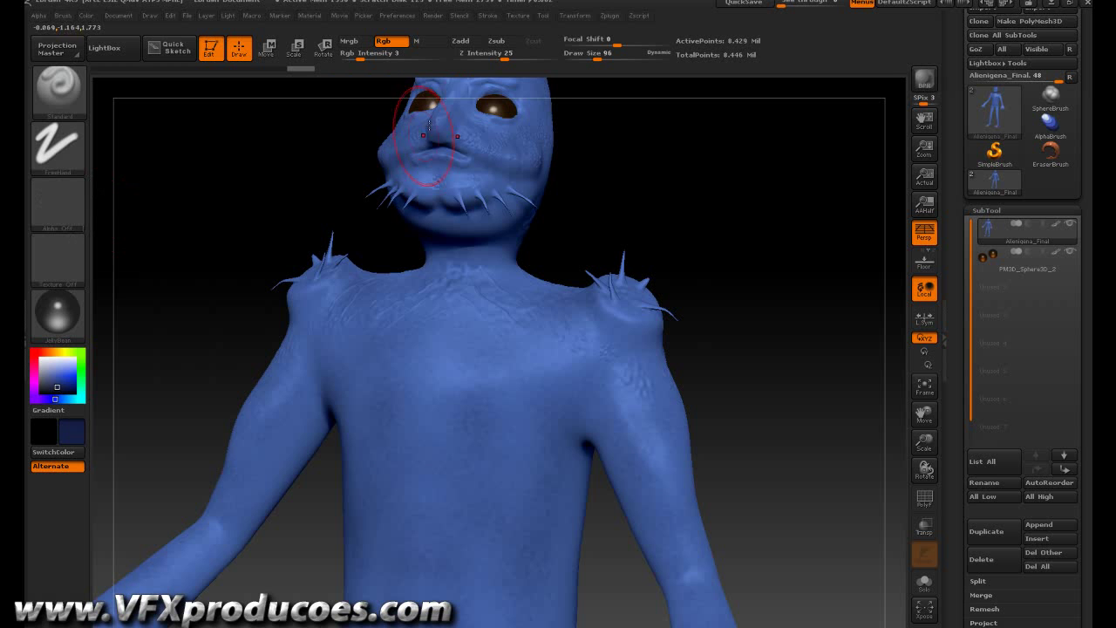
drag(360, 59, 384, 62)
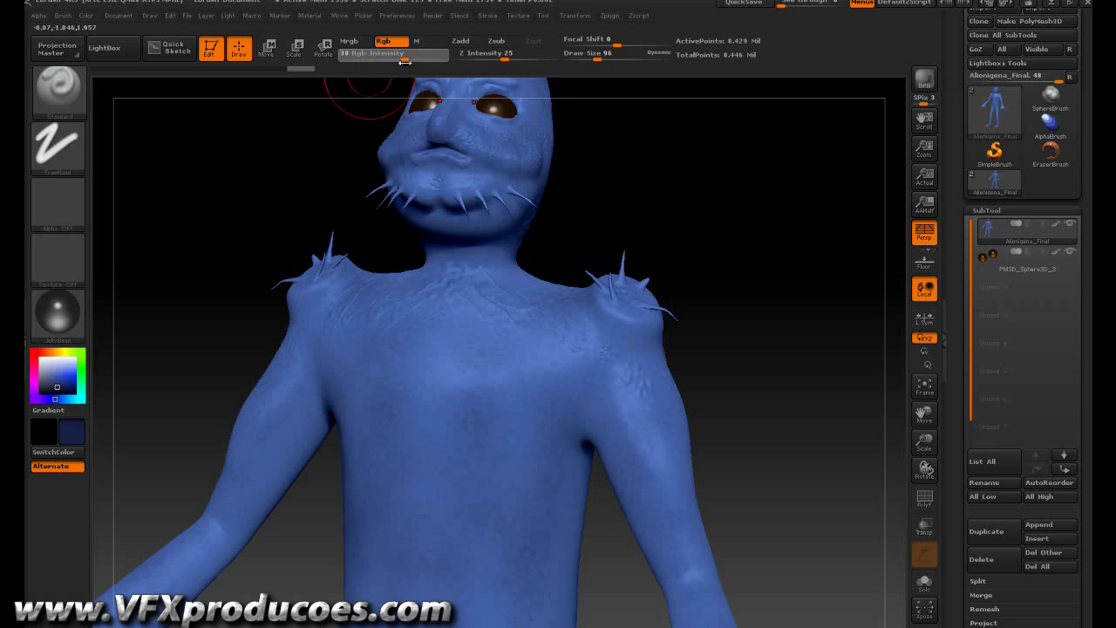
drag(404, 61, 406, 61)
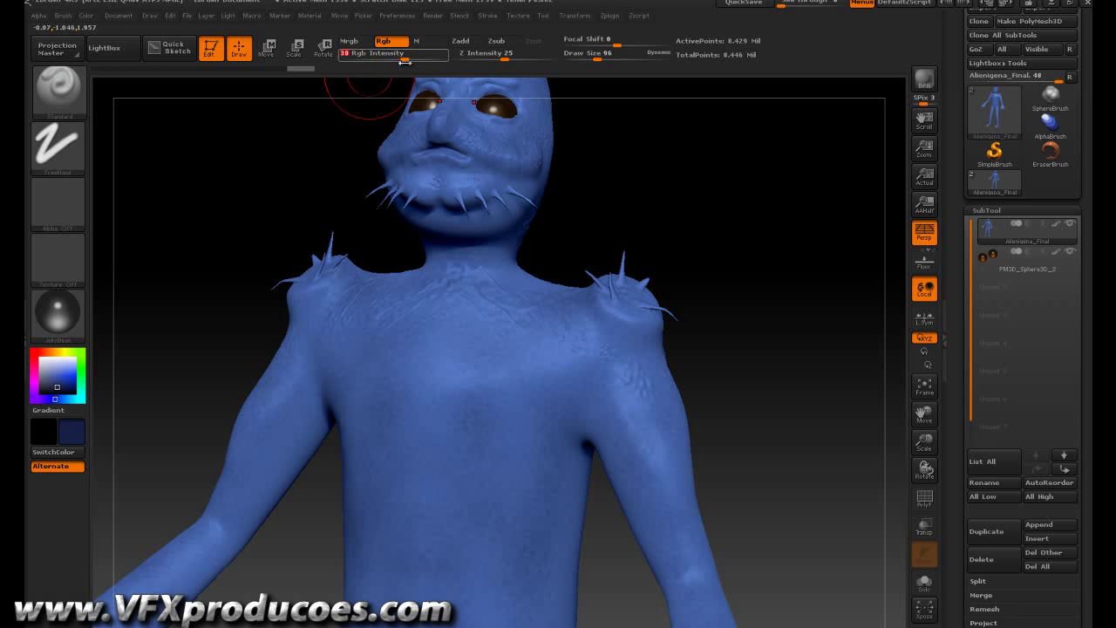
Step: Choose a pinkish-red paint colour and reduce the draw size to 52
drag(616, 199, 393, 270)
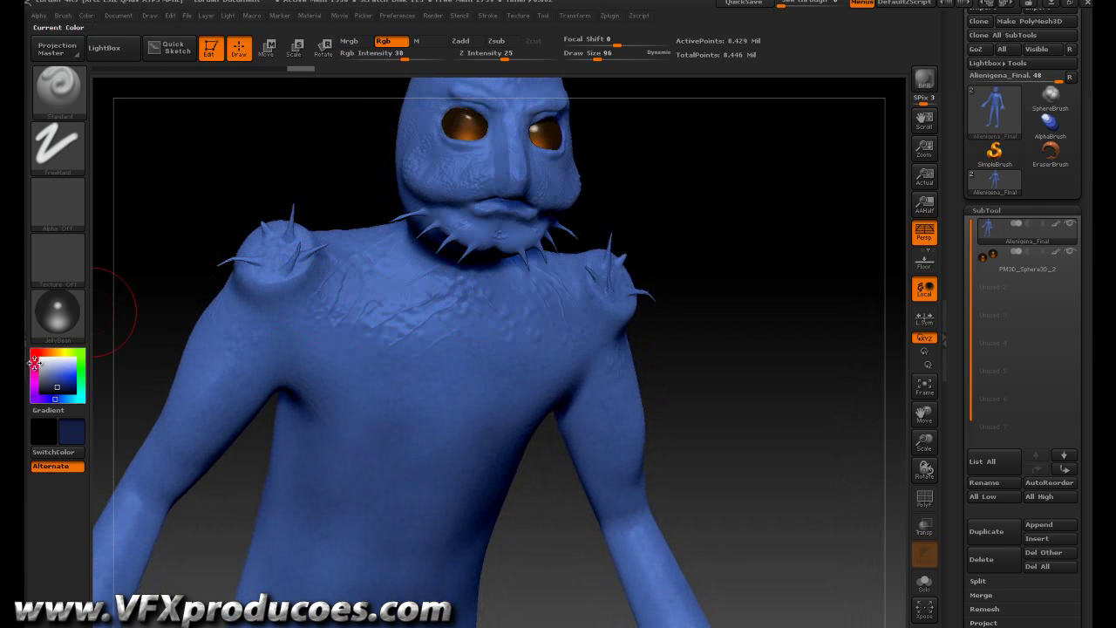
click(35, 362)
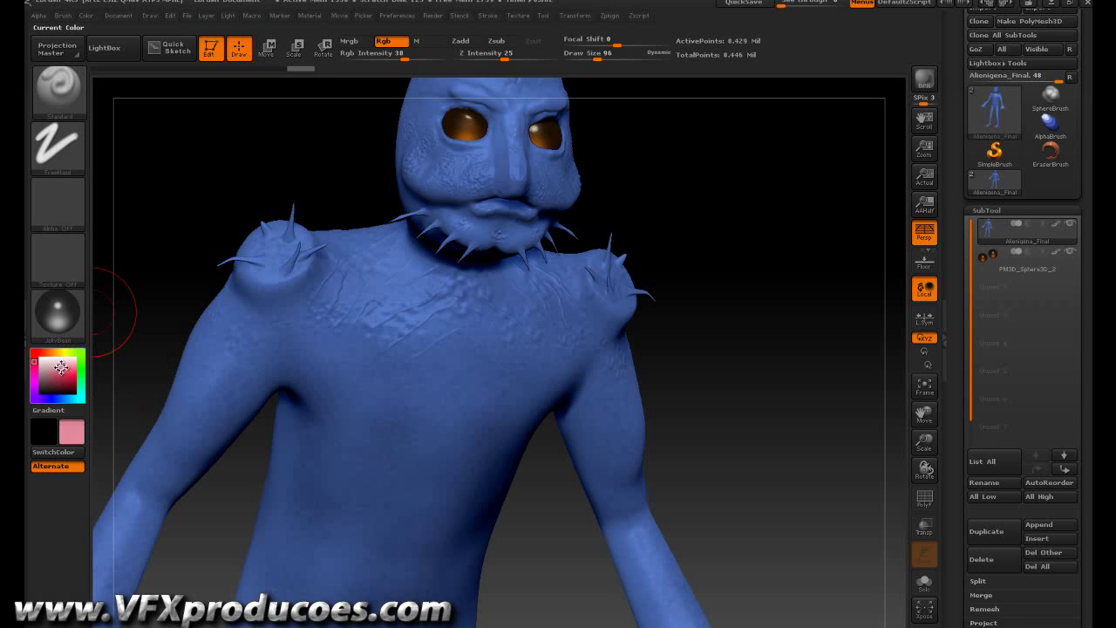
drag(56, 369, 65, 373)
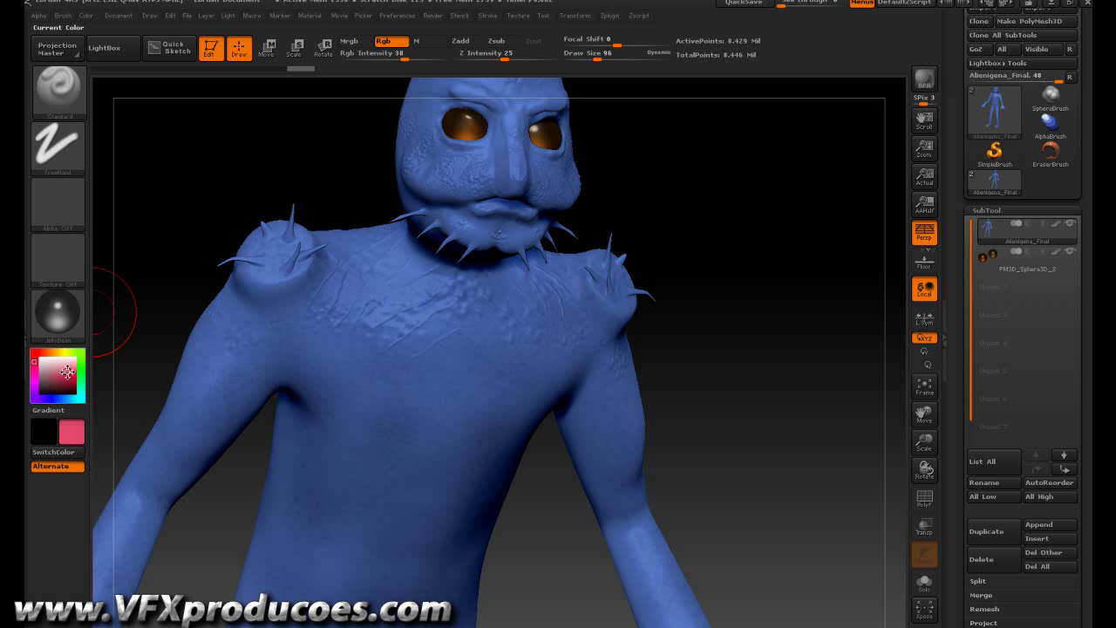
key([)
key([)
key([)
key([)
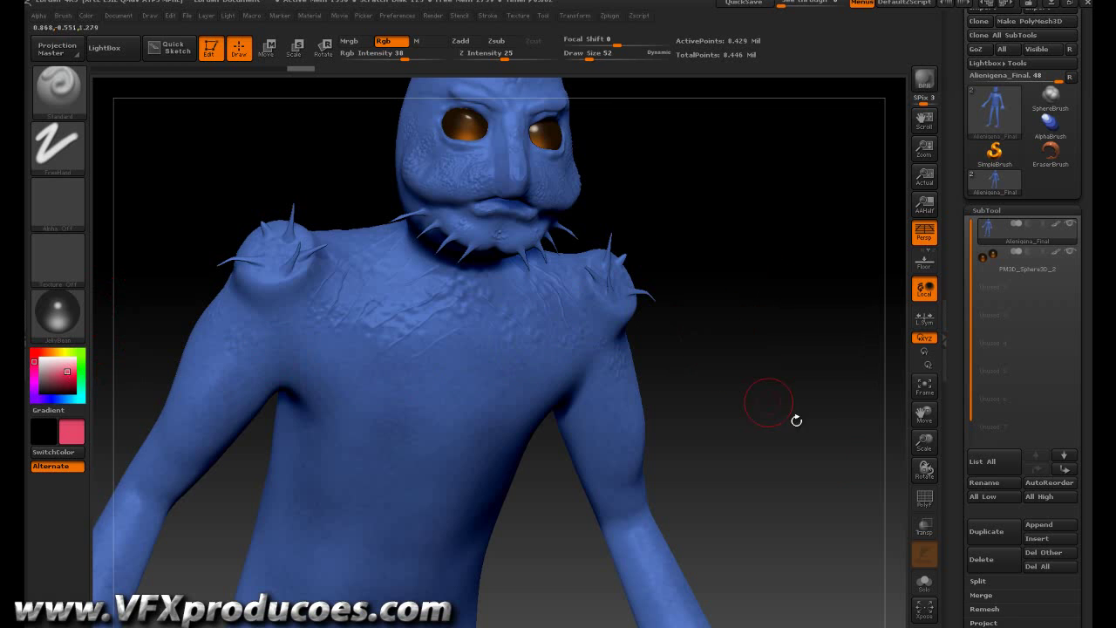
Step: Reduce the draw size to 12 and paint the alien's upper and lower lips pinkish red
mouse_move(925, 442)
mouse_down()
mouse_move(928, 476)
mouse_move(926, 423)
mouse_move(956, 525)
mouse_move(775, 371)
mouse_move(727, 359)
mouse_up()
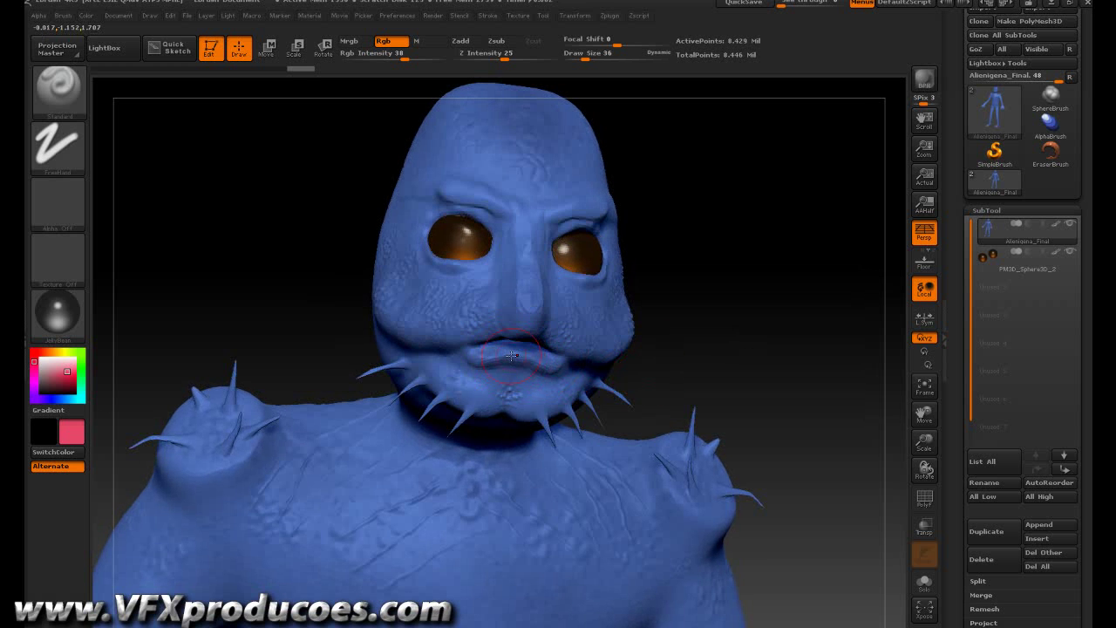
key(bracketleft)
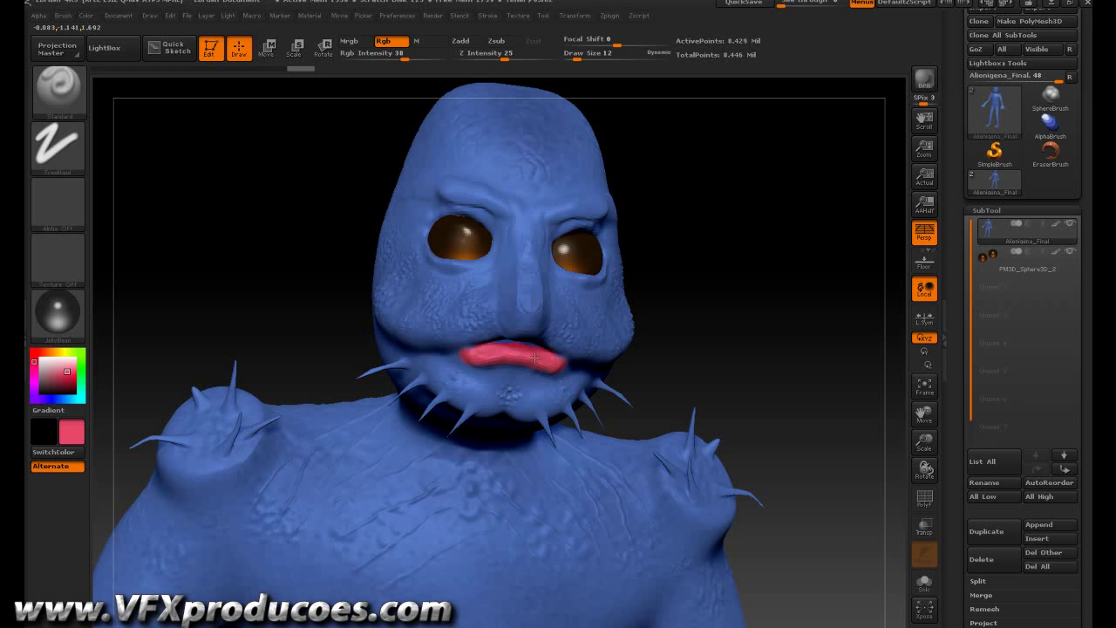
drag(692, 341, 697, 316)
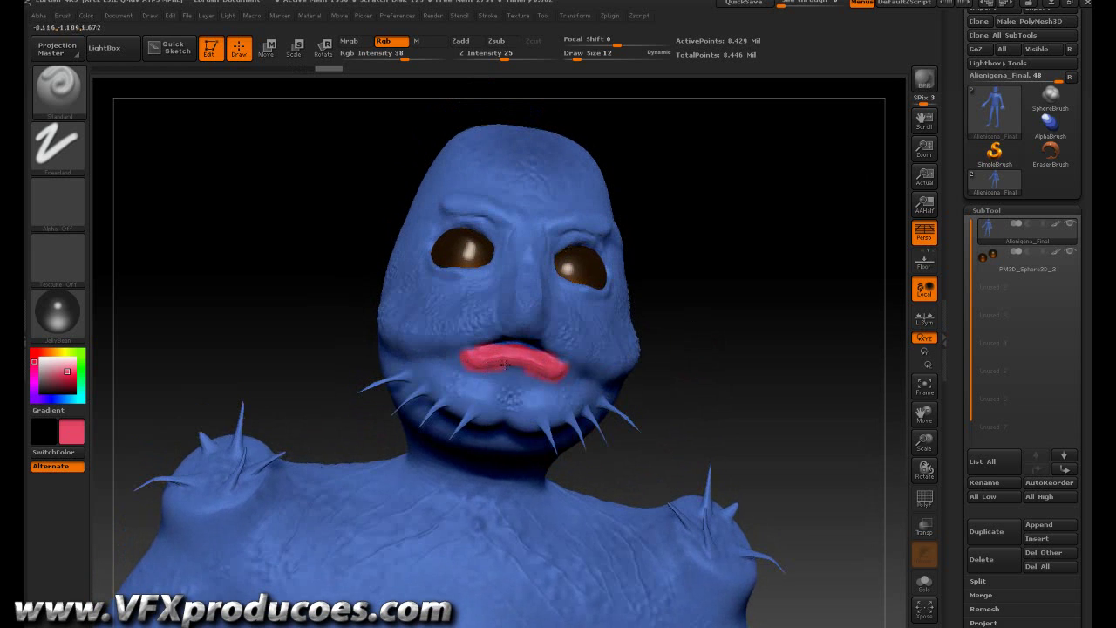
key(ctrl)
Step: Shade the lips with a darker red (157, 42, 65) using draw size 8 and Rgb Intensity 4
click(60, 379)
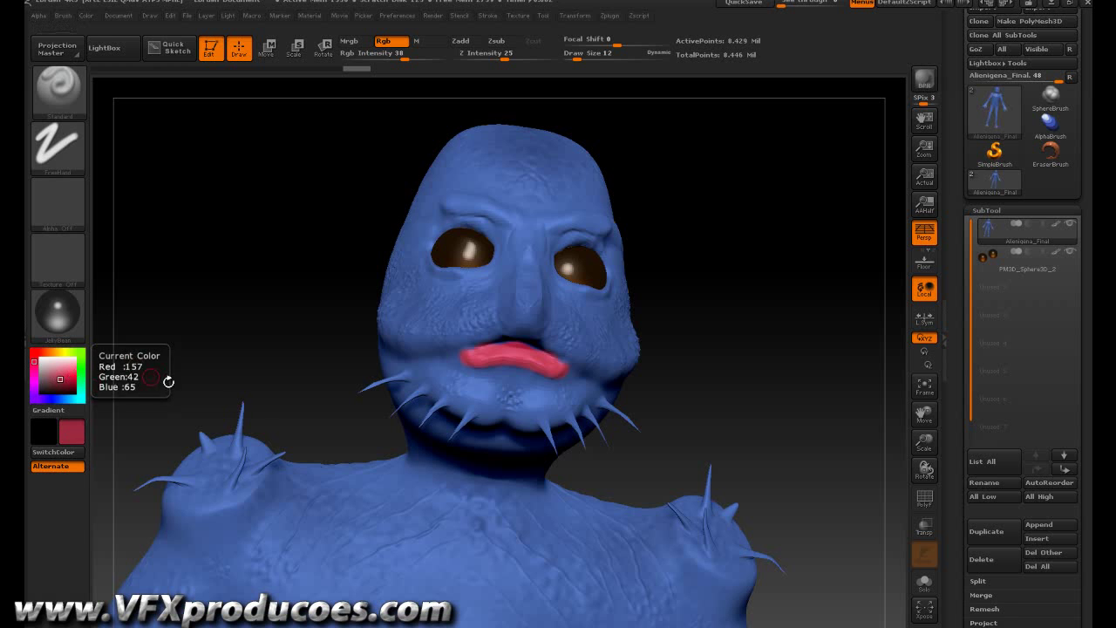
key(bracketleft)
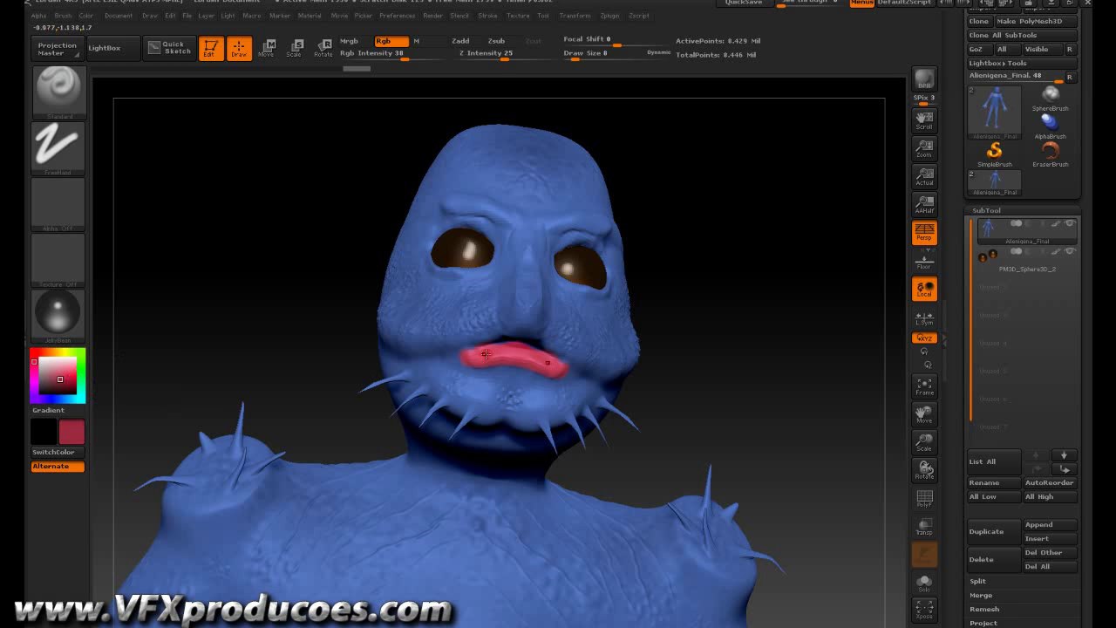
drag(429, 58, 360, 64)
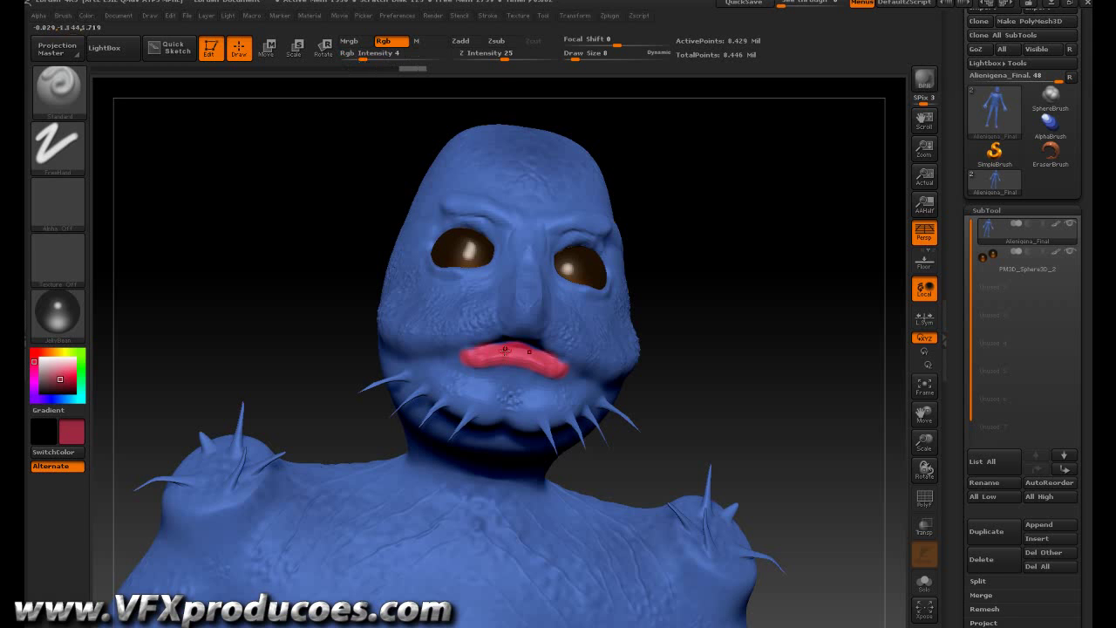
mouse_move(504, 348)
mouse_down()
mouse_move(551, 368)
mouse_move(521, 348)
mouse_move(596, 412)
mouse_up()
mouse_move(739, 366)
mouse_down()
mouse_move(795, 291)
mouse_move(780, 286)
mouse_move(781, 320)
mouse_move(775, 291)
mouse_up()
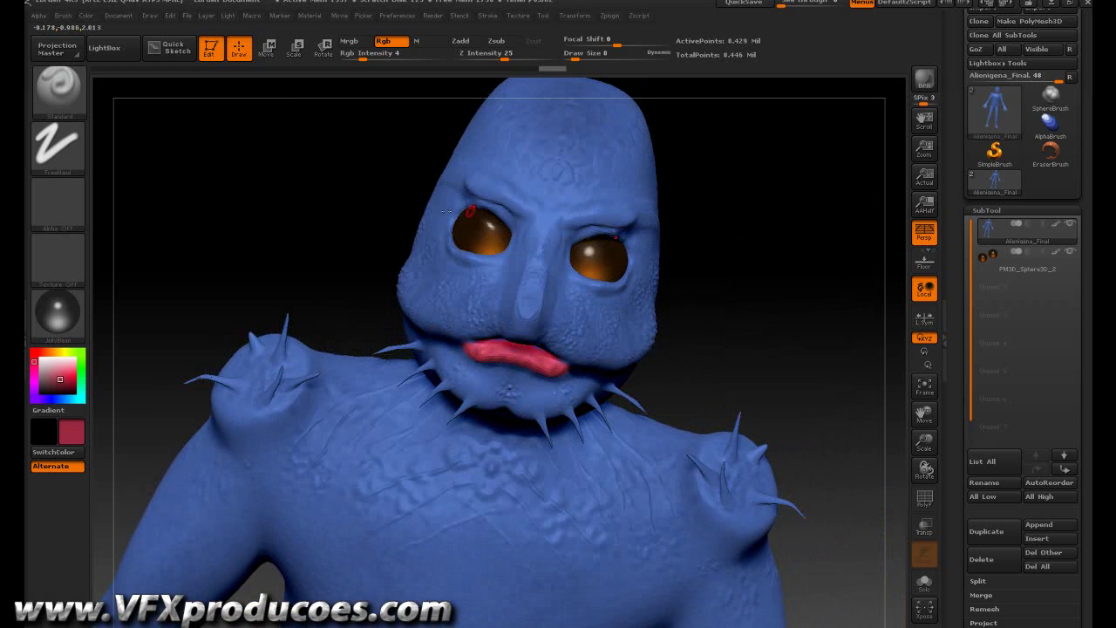
drag(754, 307, 512, 318)
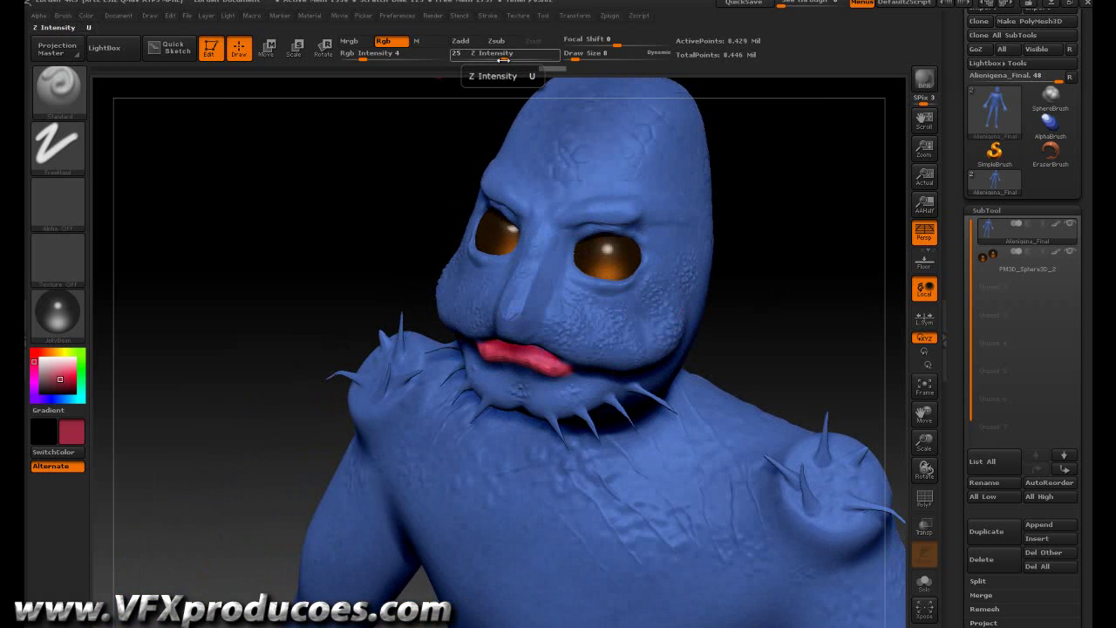
Step: Set the brush's Z Intensity to 3
drag(496, 60, 500, 60)
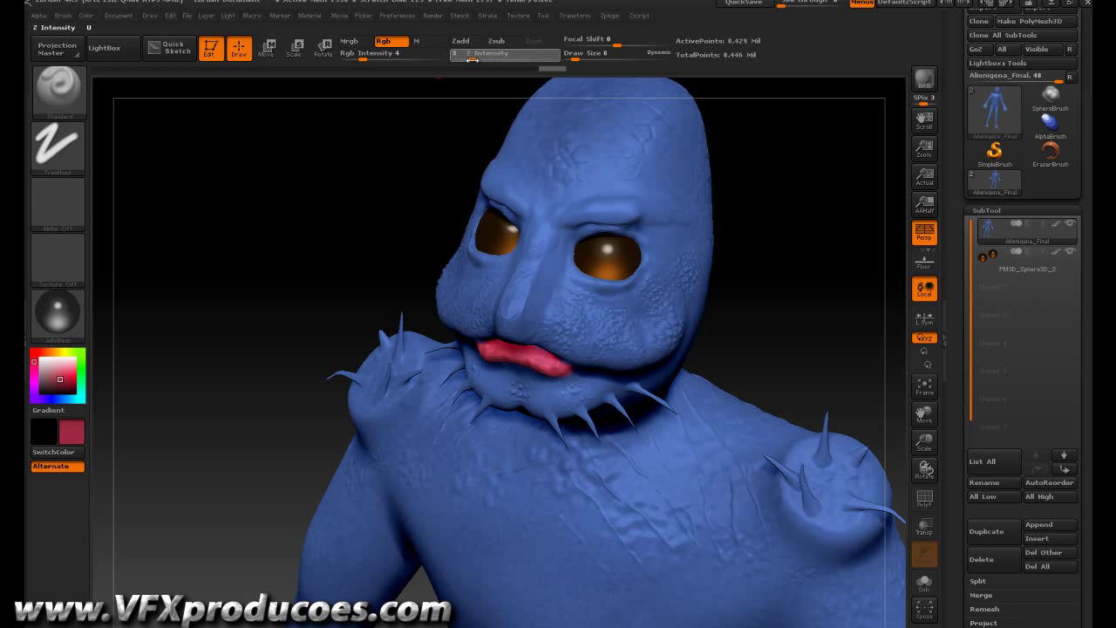
text(3)
key(Return)
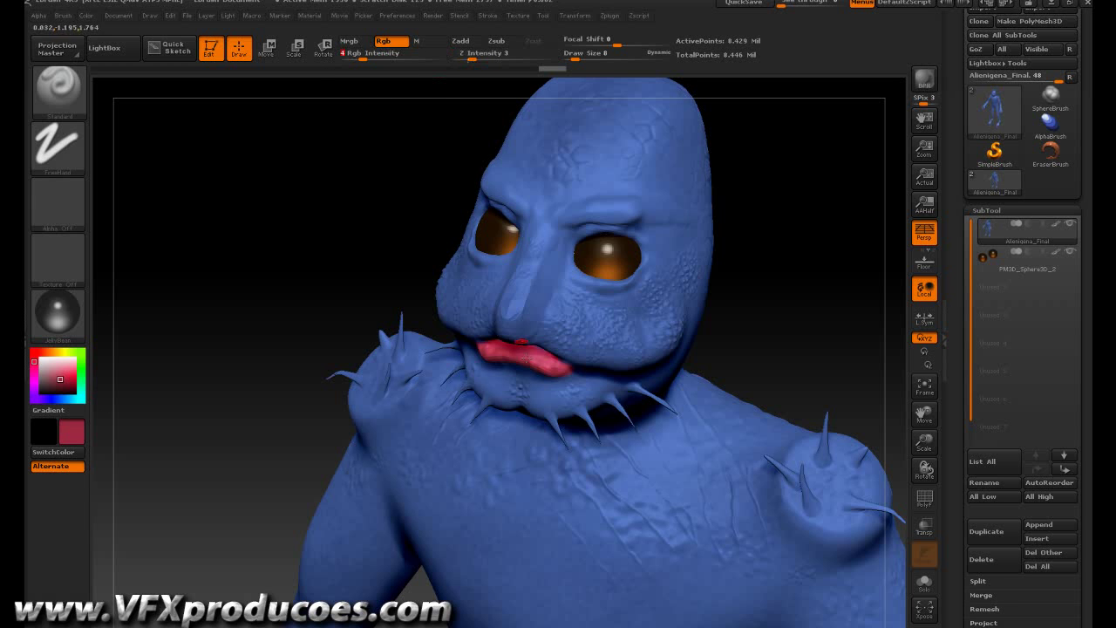
Step: Try painting dark red around the inner eye corners with draw size 22 and Rgb Intensity 4, and undo the stroke
key(Return)
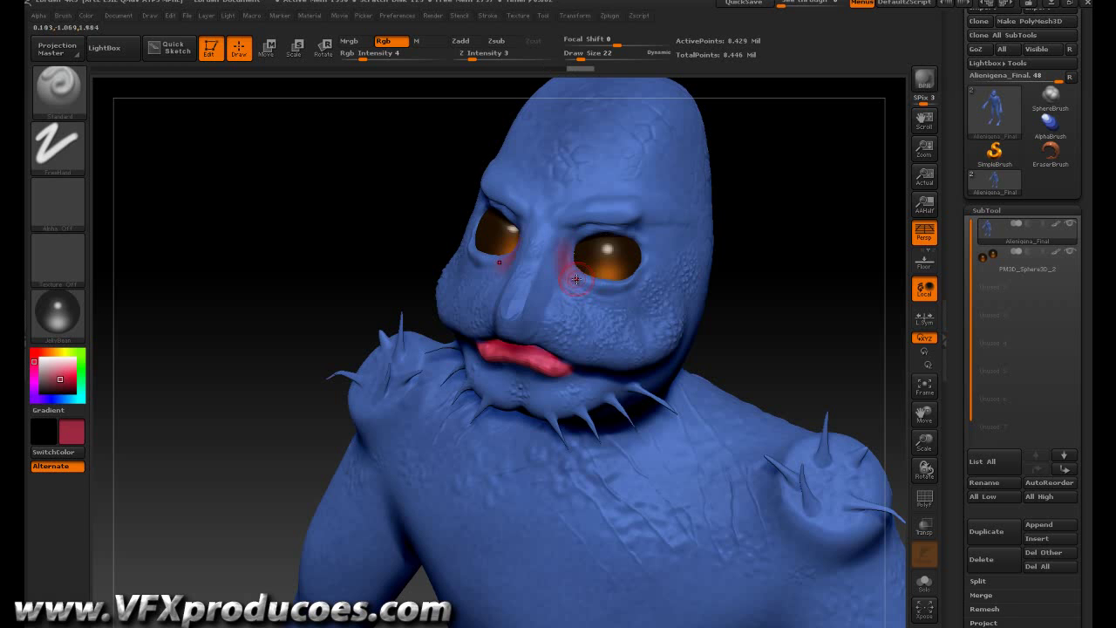
key(ctrl)
key(ctrl+z)
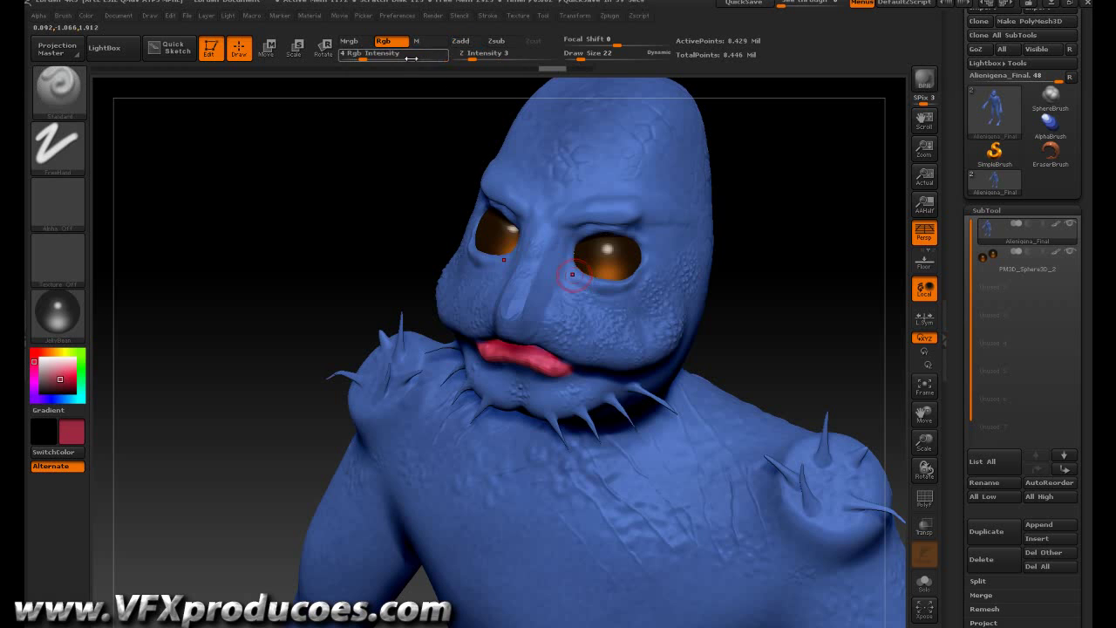
Step: Set Rgb Intensity and Z Intensity to 2 and paint a soft dark red tint around both eyes
click(362, 58)
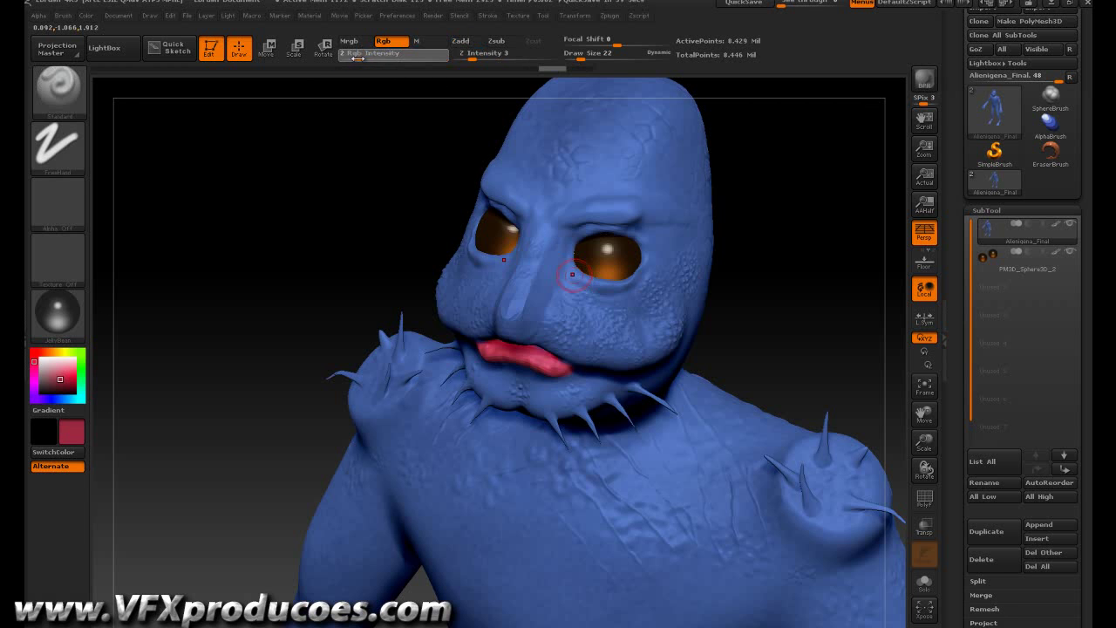
drag(469, 55, 466, 55)
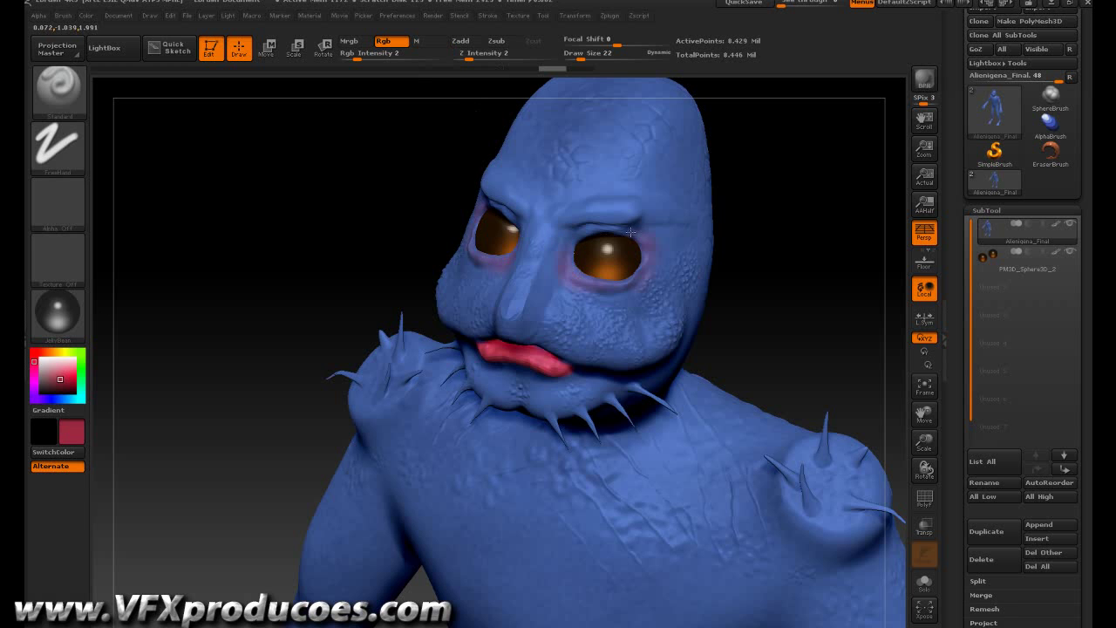
drag(572, 237, 572, 248)
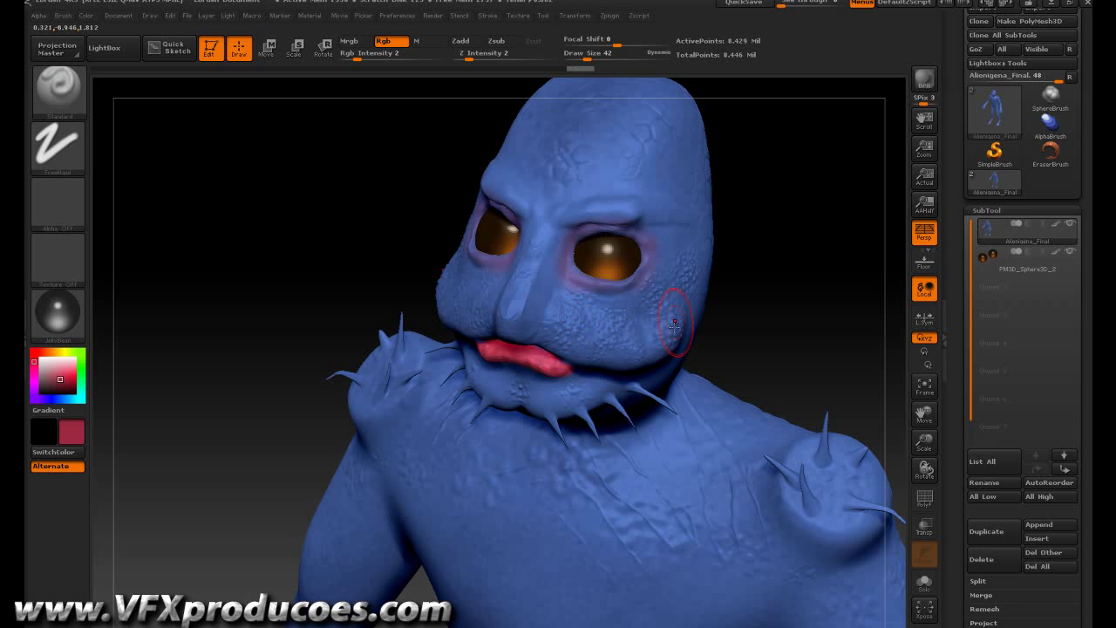
Step: Paint a soft dark red tint on both cheeks with draw size 42 and on both temples with draw size 54
mouse_move(693, 309)
mouse_down()
mouse_move(680, 340)
mouse_move(615, 373)
mouse_up()
drag(804, 319, 844, 293)
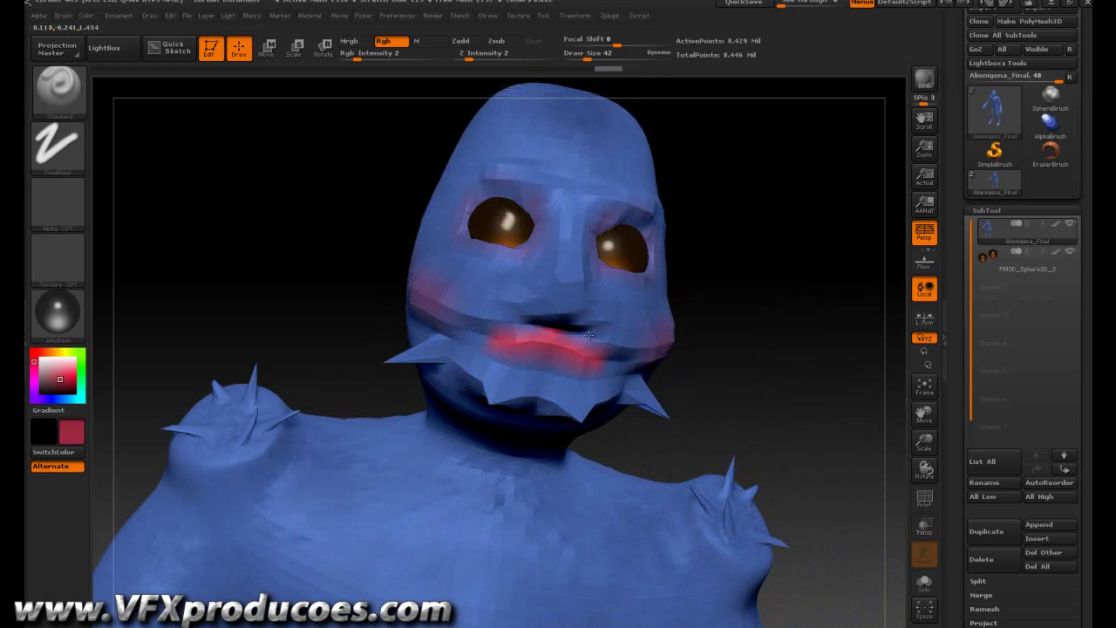
drag(727, 343, 767, 441)
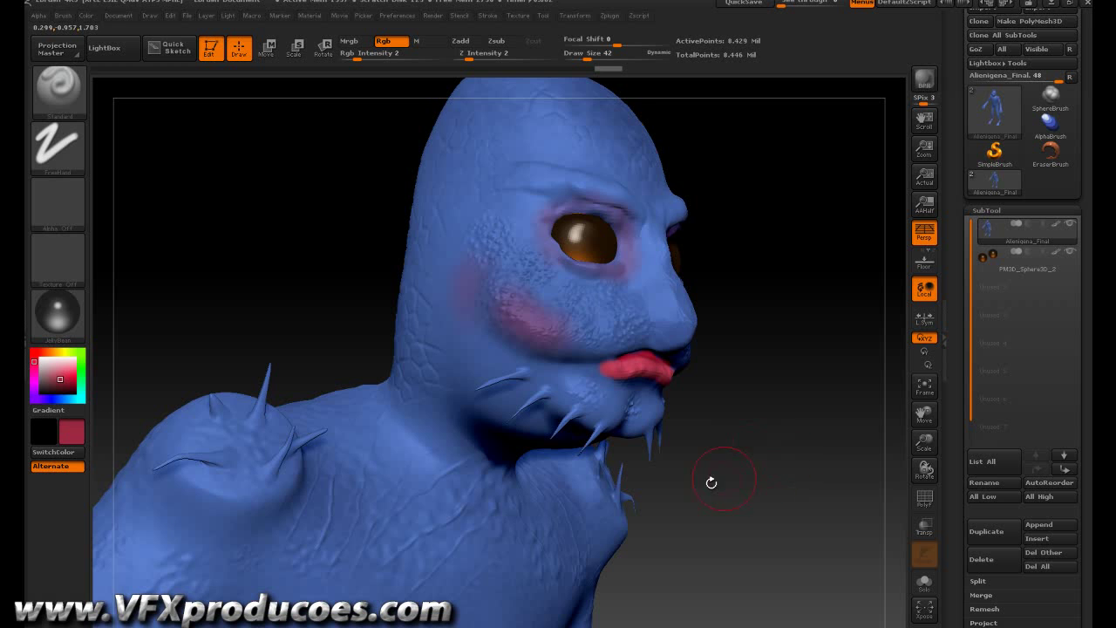
drag(764, 490, 481, 193)
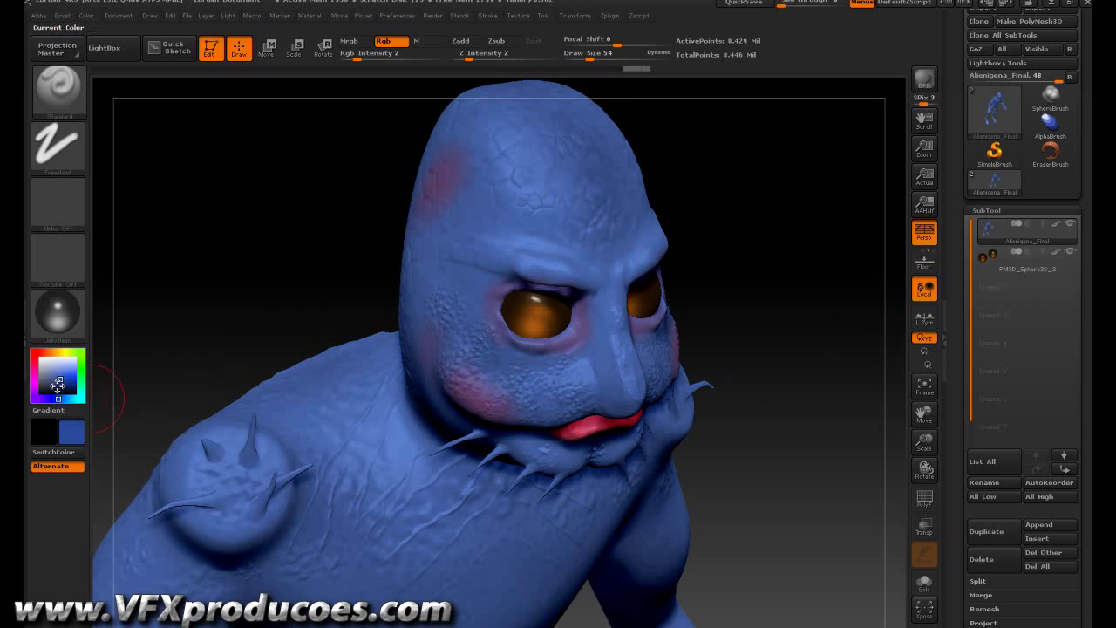
Step: Pick a darker blue and softly shade the face behind the cheeks and along the jaw with draw size 54
click(59, 384)
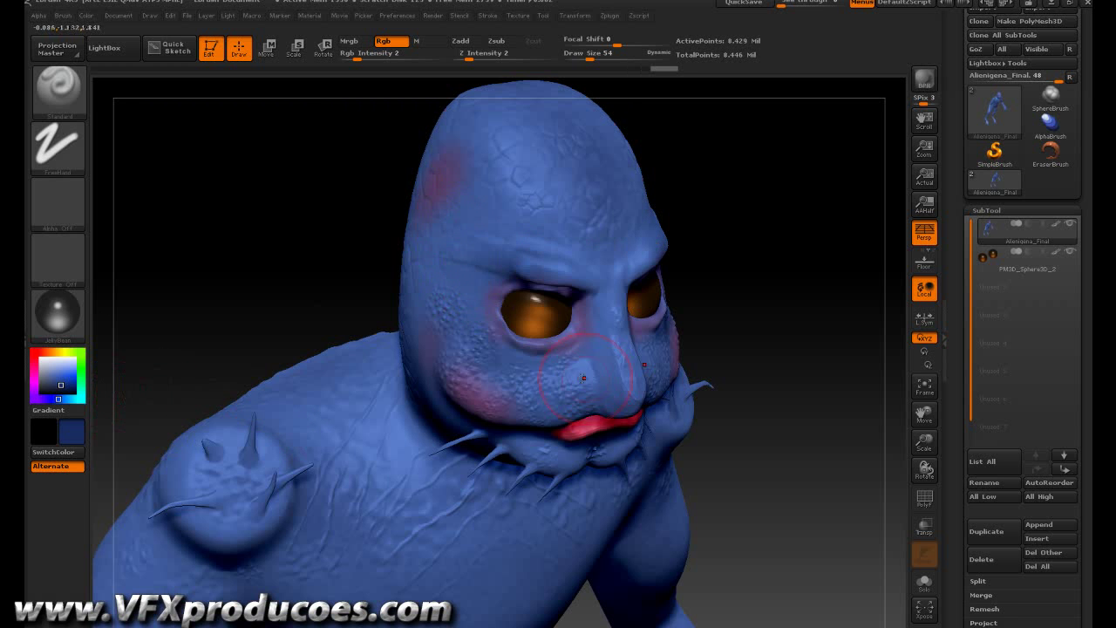
drag(782, 444, 783, 262)
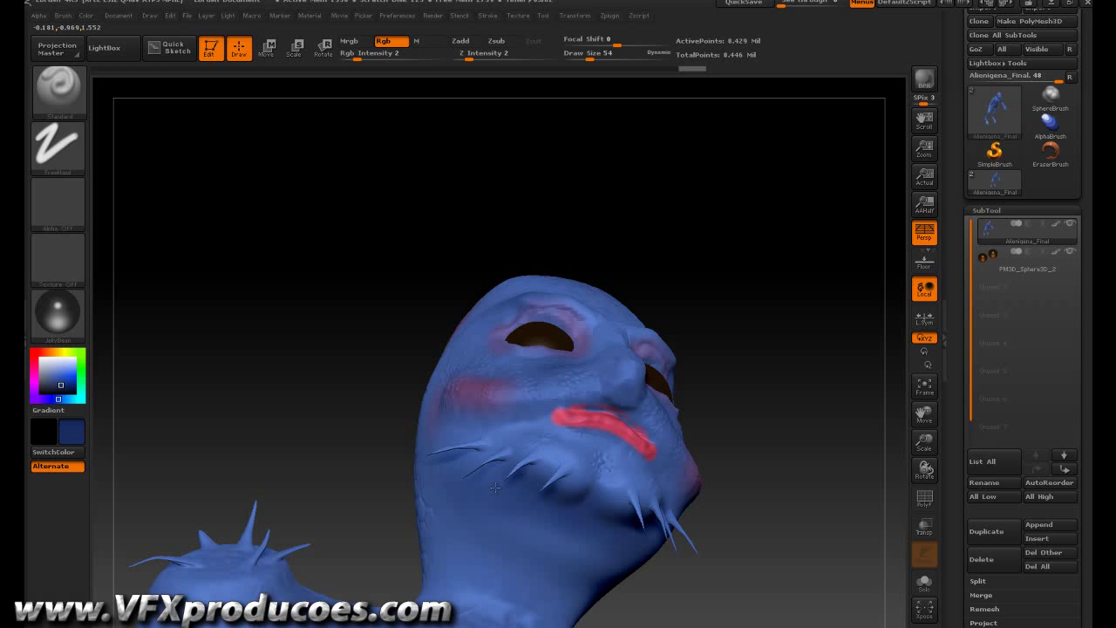
drag(809, 393, 711, 471)
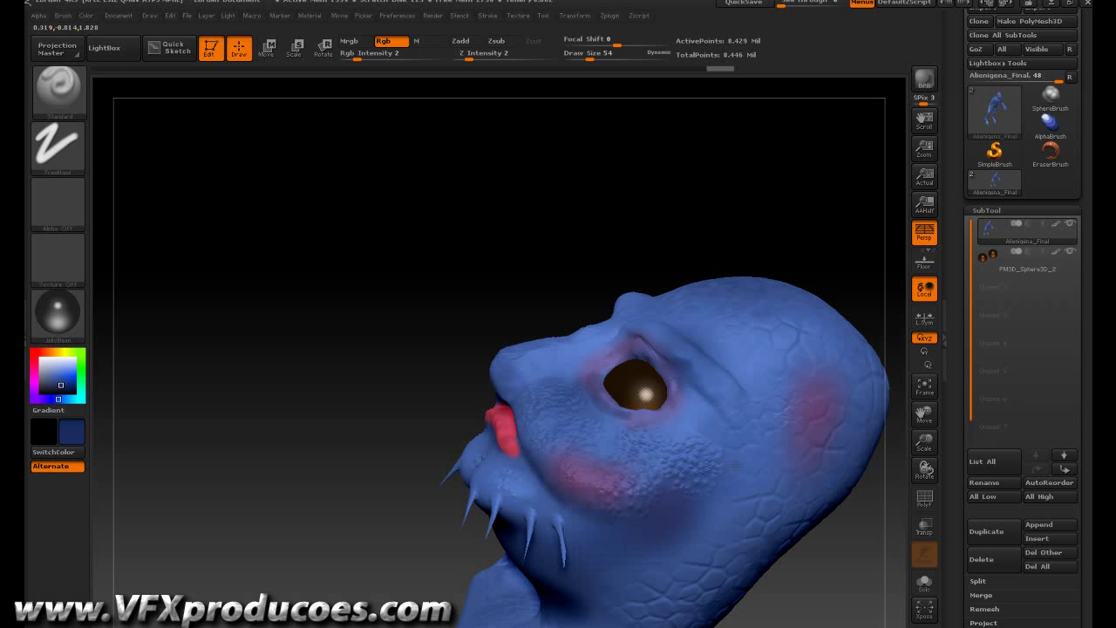
mouse_move(399, 415)
mouse_down()
mouse_move(324, 378)
mouse_move(343, 417)
mouse_move(428, 231)
mouse_move(408, 247)
mouse_up()
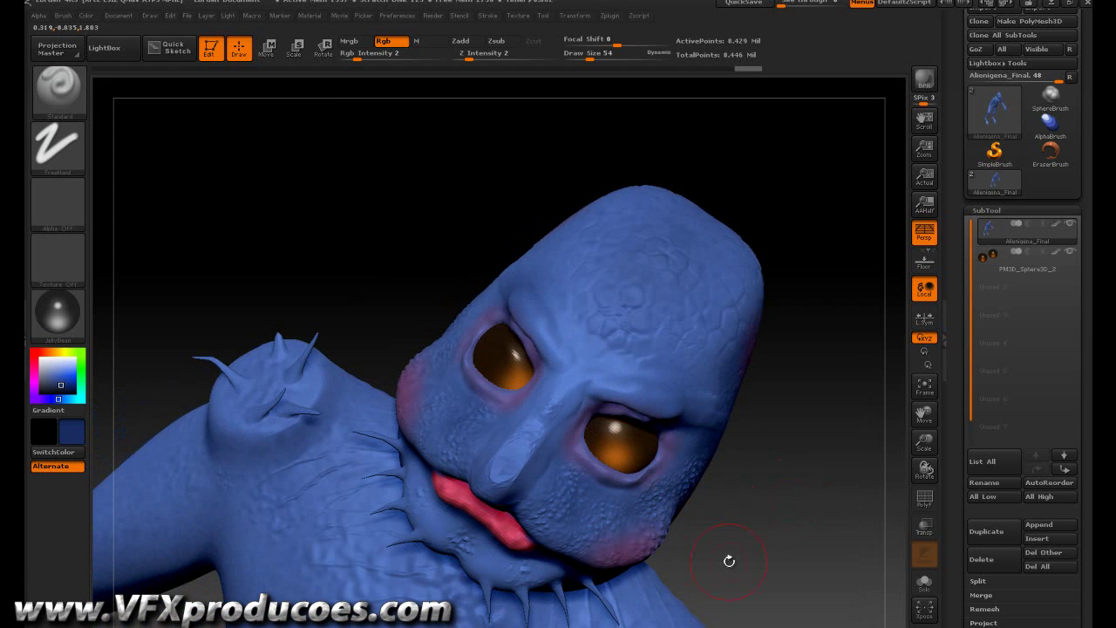
mouse_move(808, 537)
mouse_down()
mouse_move(789, 539)
mouse_move(801, 533)
mouse_up()
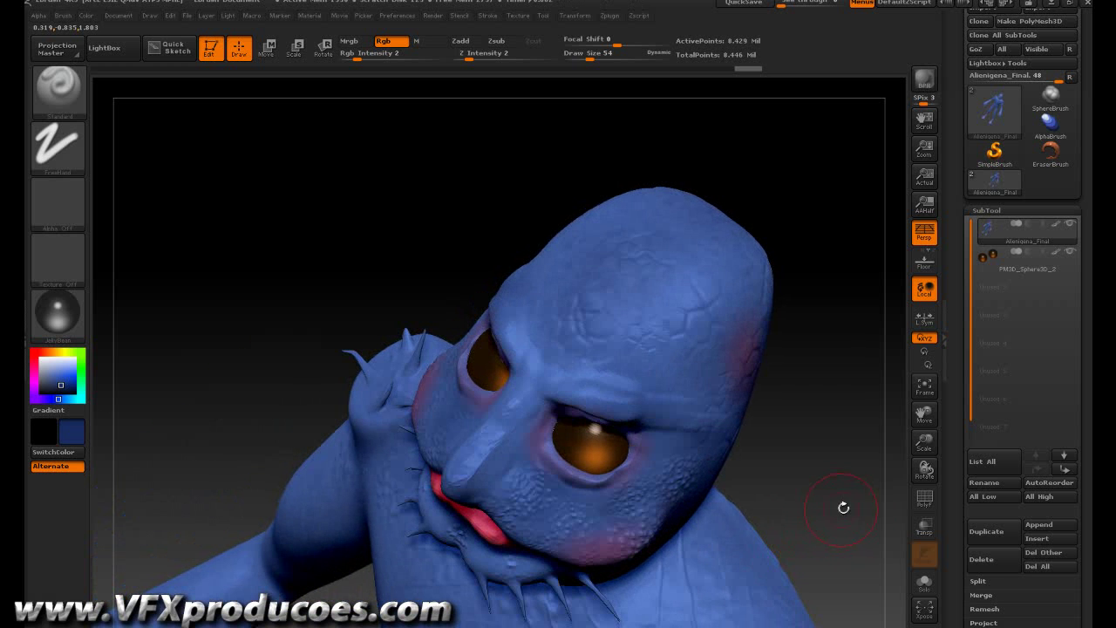
mouse_move(844, 478)
mouse_down()
mouse_move(788, 393)
mouse_move(772, 420)
mouse_move(741, 393)
mouse_up()
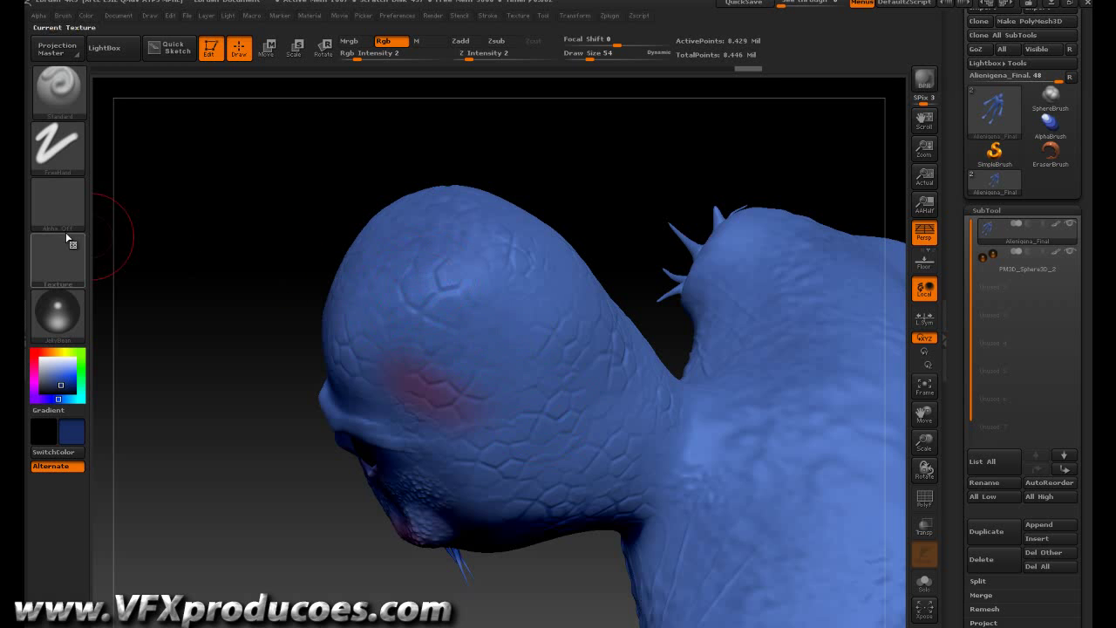
Step: Set up the brush for stamping on the alien's back with Zadd enabled, the DragRect stroke and Alpha 22
drag(671, 175, 657, 224)
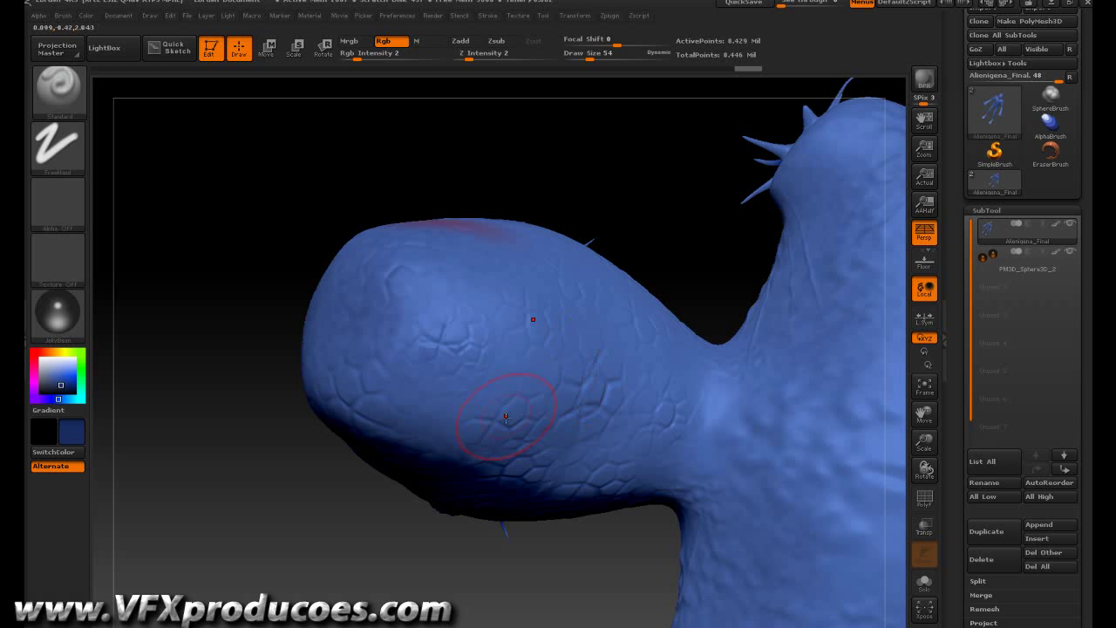
drag(441, 593, 652, 594)
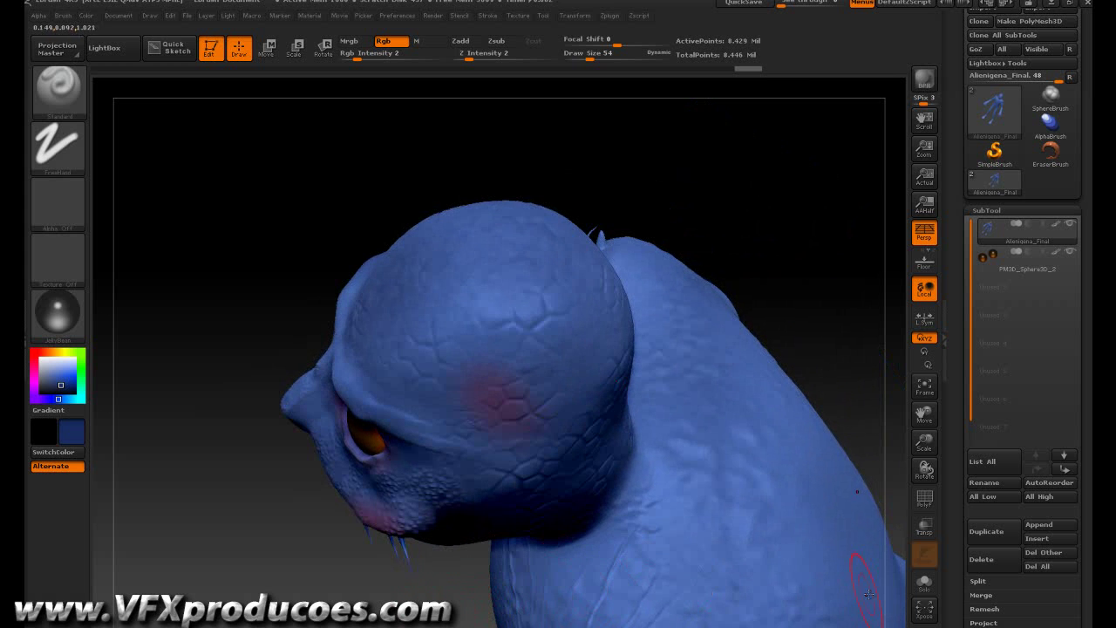
drag(924, 418, 880, 381)
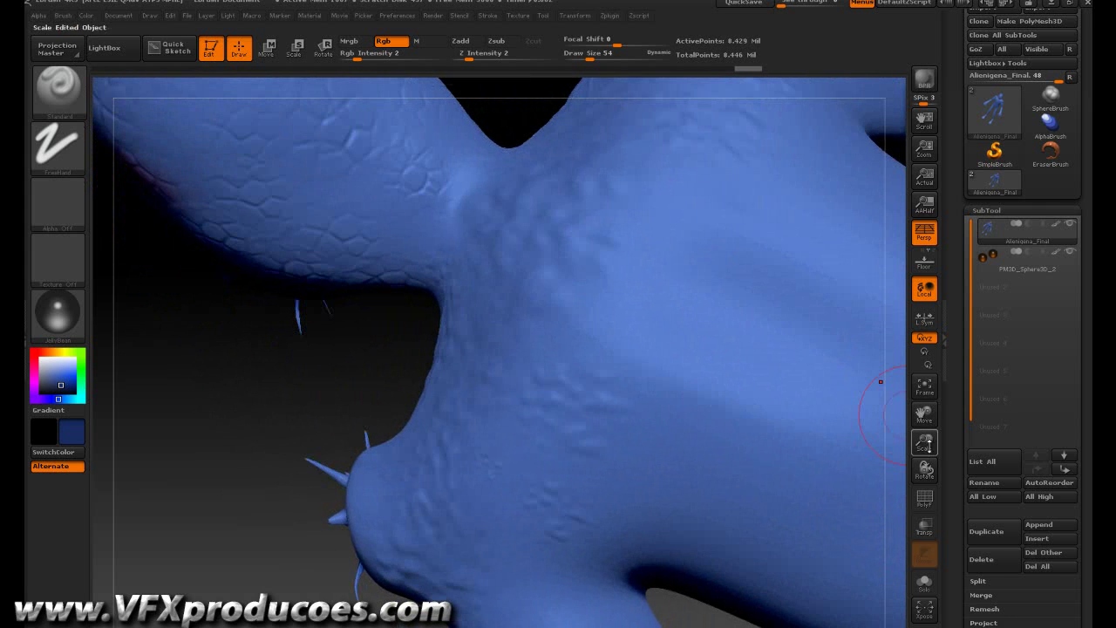
drag(924, 412, 896, 392)
mouse_move(599, 284)
mouse_down()
mouse_move(587, 286)
mouse_move(747, 326)
mouse_move(710, 354)
mouse_move(767, 336)
mouse_up()
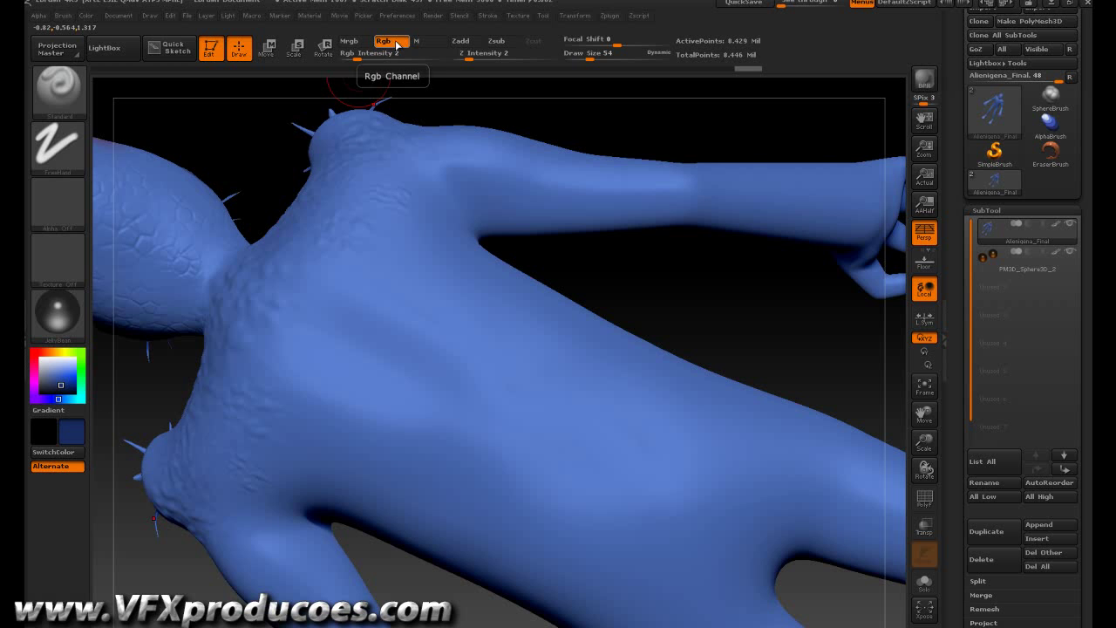
click(464, 41)
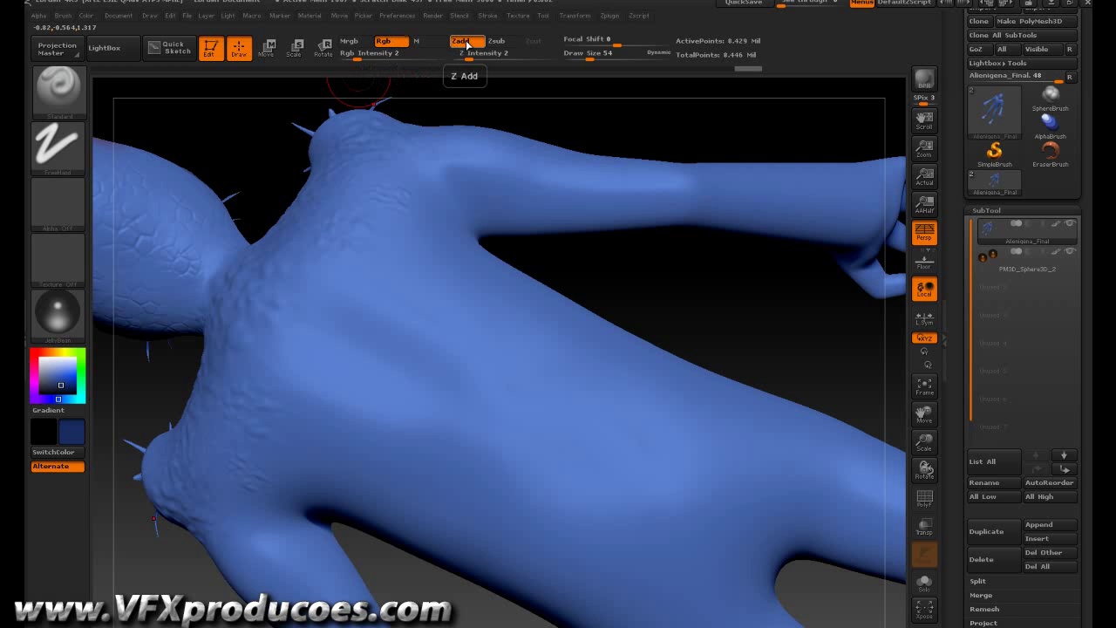
click(75, 151)
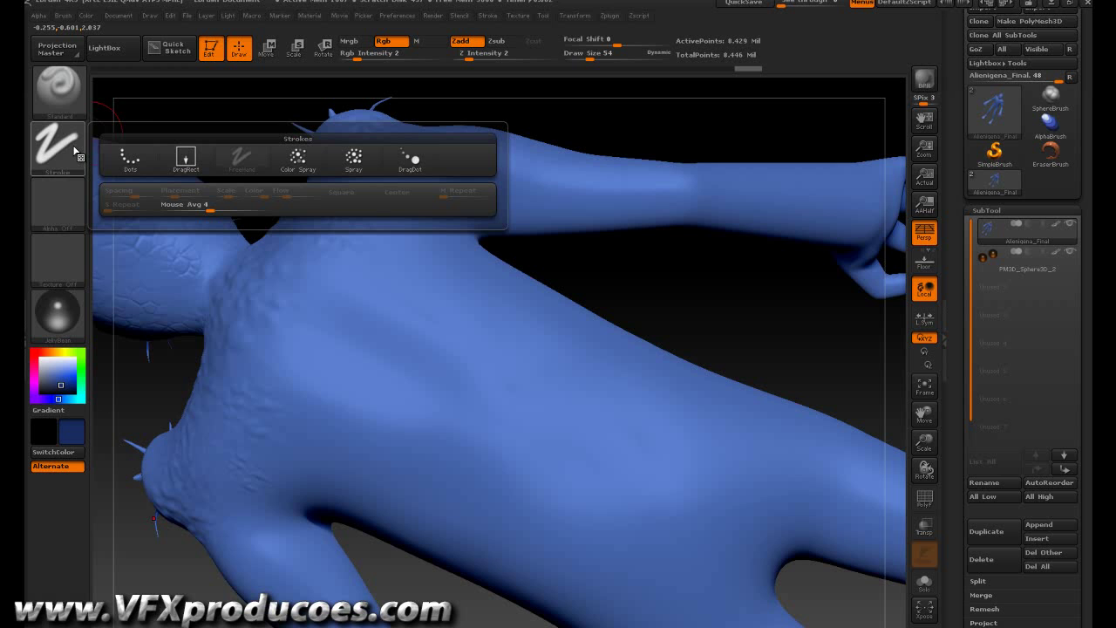
click(184, 156)
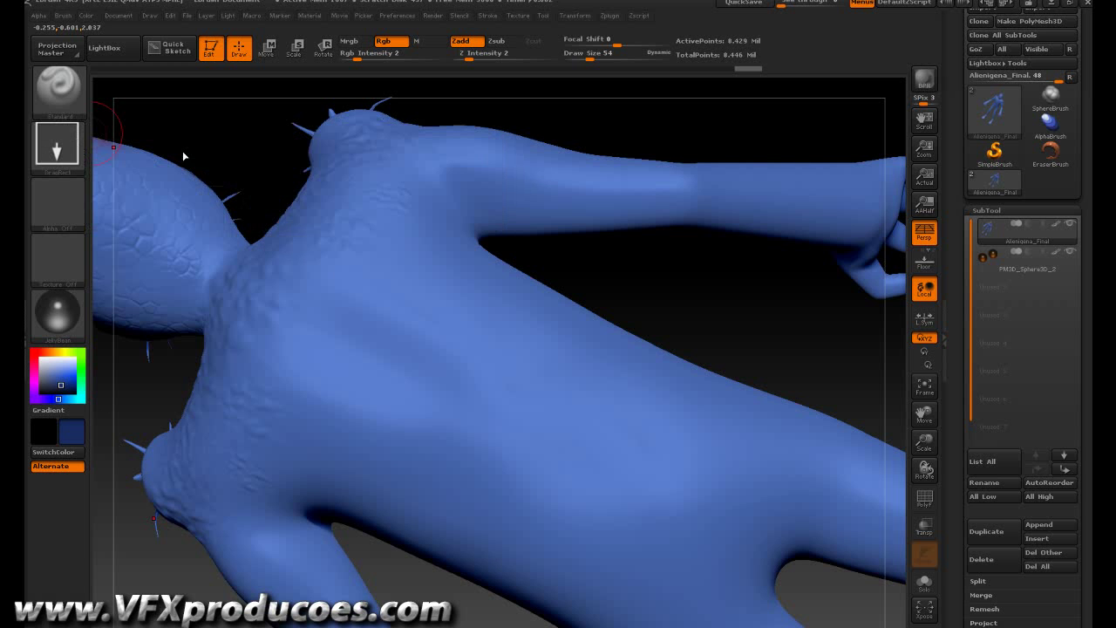
click(64, 204)
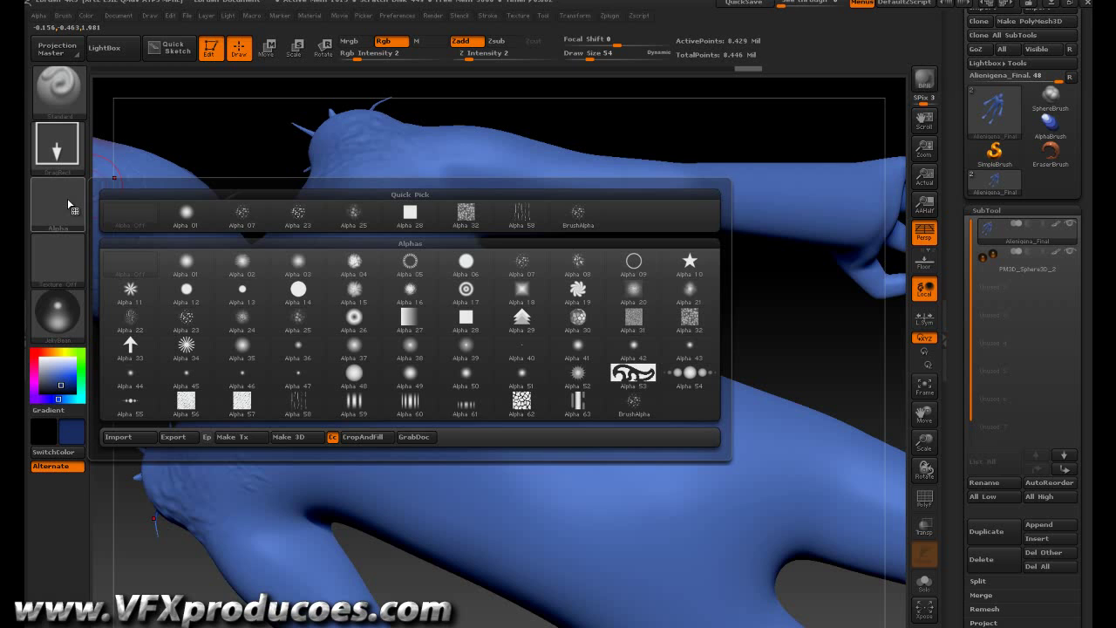
mouse_move(126, 328)
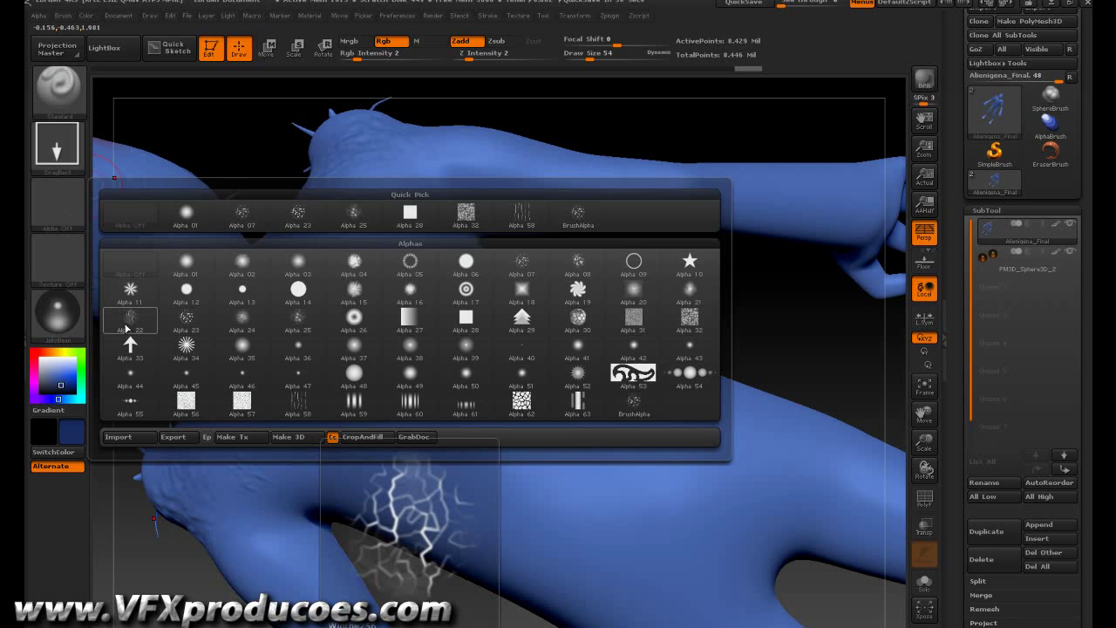
click(126, 328)
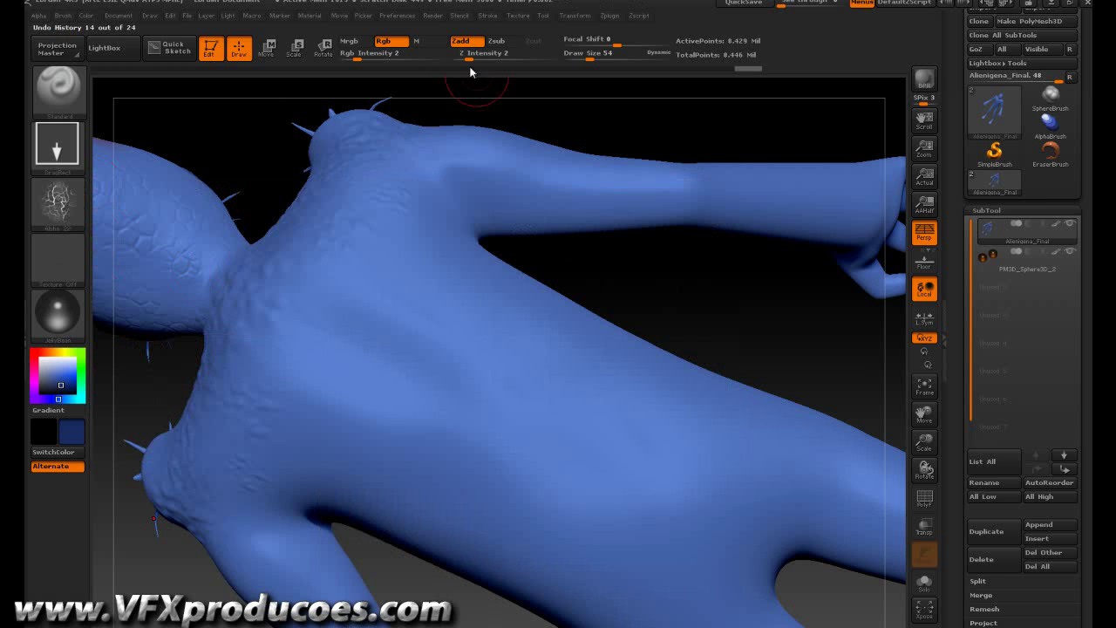
Step: Set the brush's Rgb Intensity to 100 and its Z Intensity to 11
drag(470, 58, 574, 60)
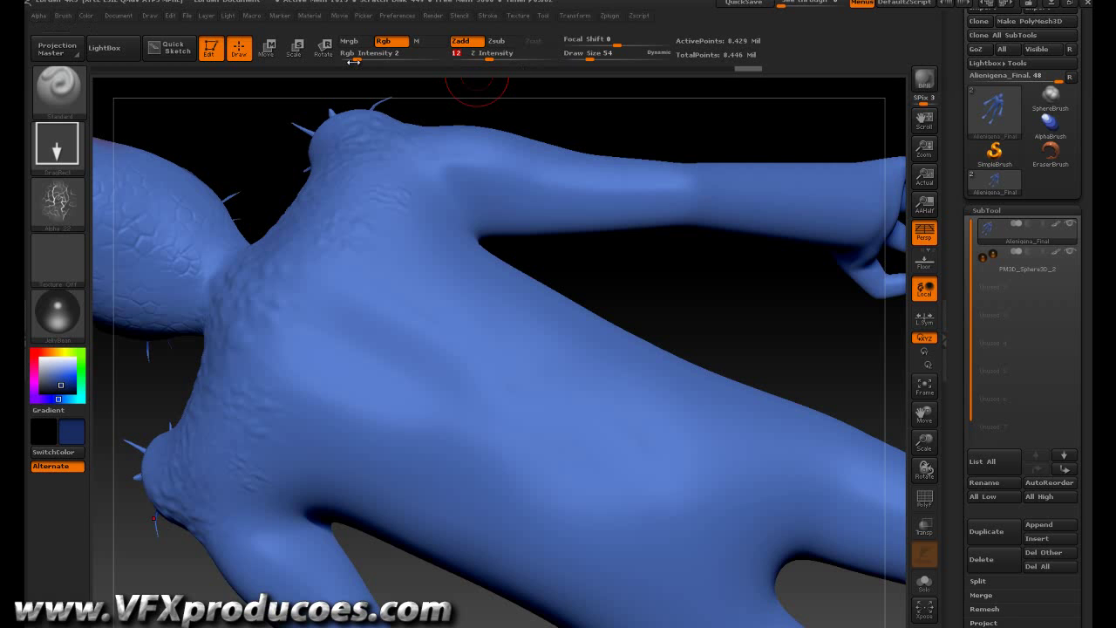
drag(378, 59, 449, 60)
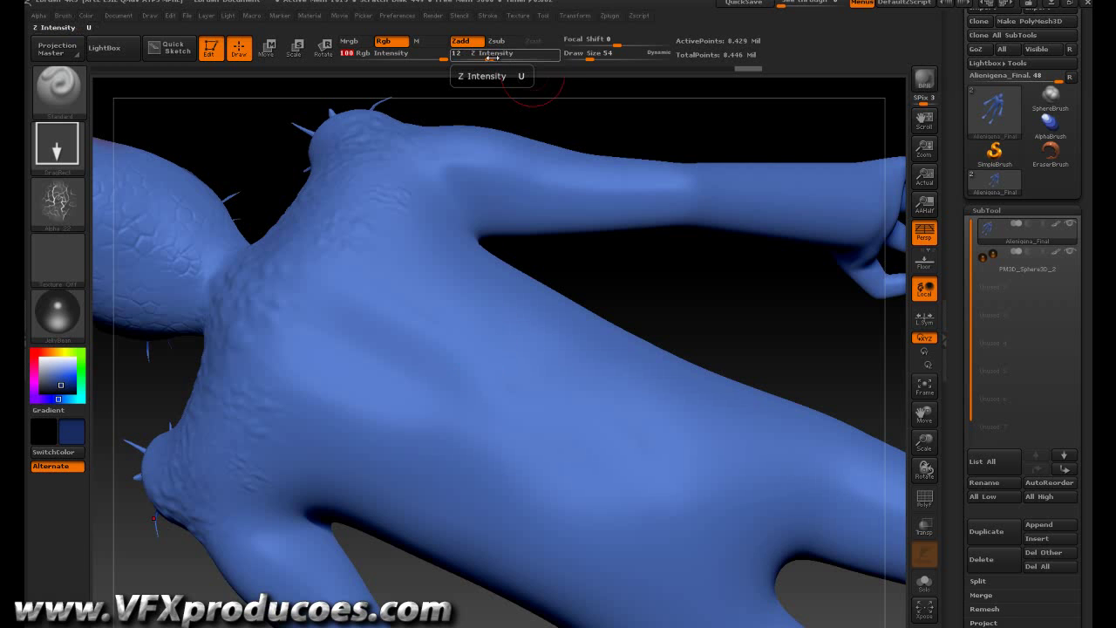
click(490, 58)
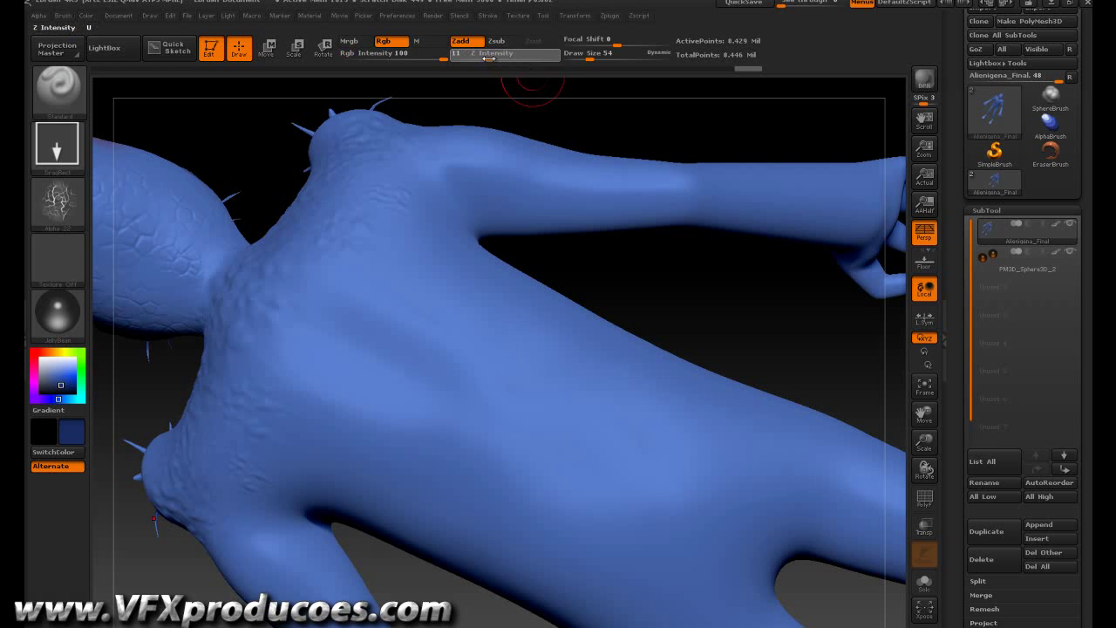
text(11)
key(Return)
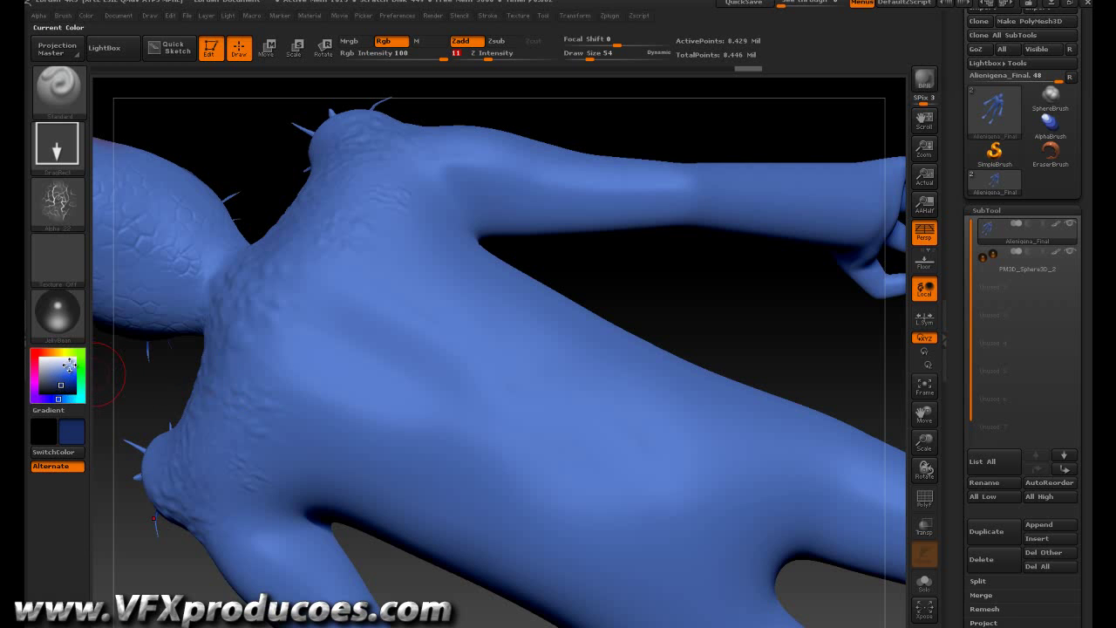
Step: Pick a dark purple and stamp the vein pattern symmetrically on both sides of the upper back
click(35, 394)
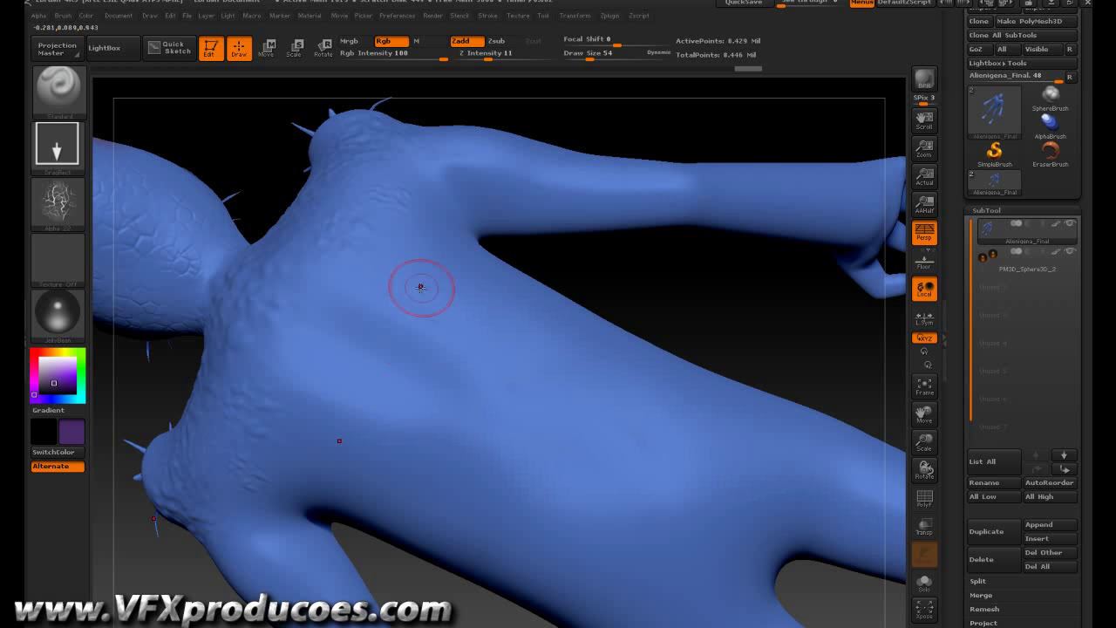
drag(457, 305, 565, 365)
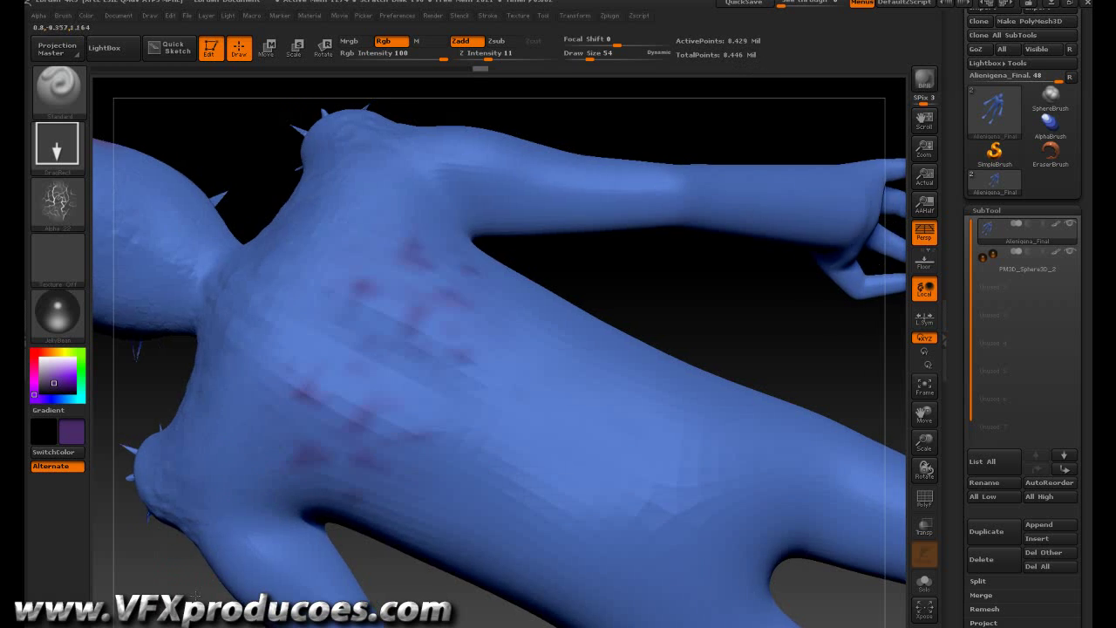
drag(195, 595, 301, 558)
drag(643, 319, 375, 409)
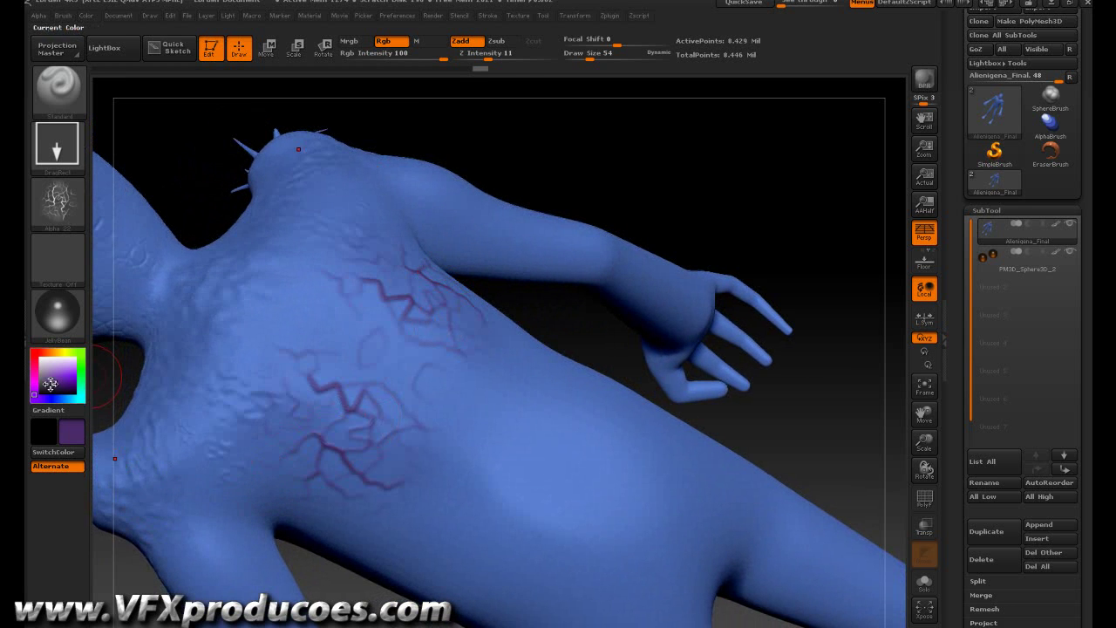
Step: Switch to Alpha 08 with a dark green colour and stamp mottled spots across the lower back
click(66, 203)
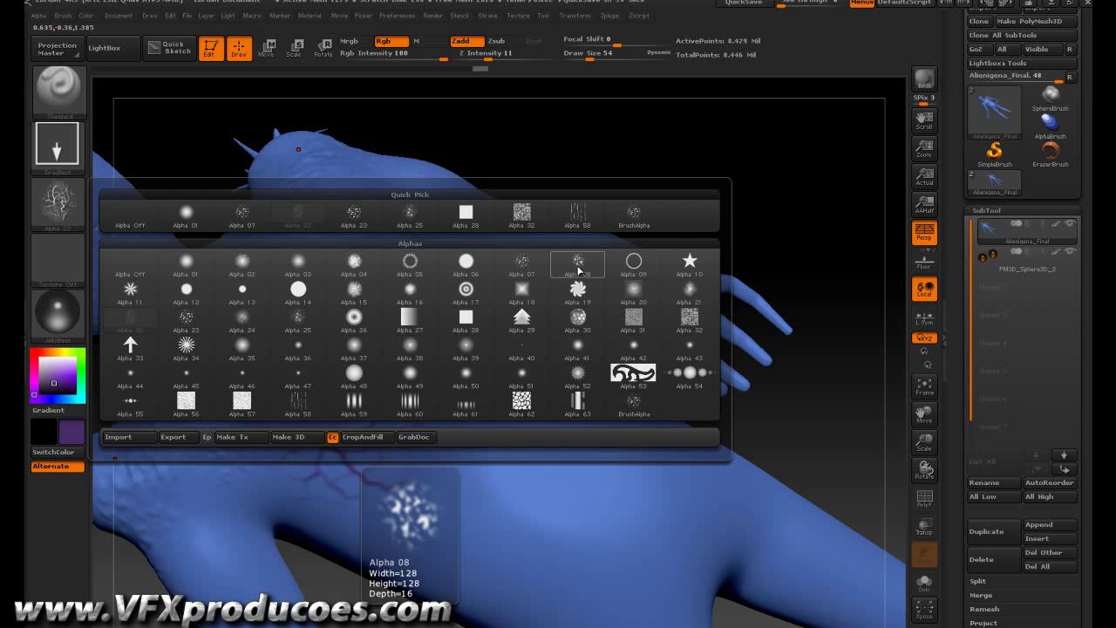
click(578, 264)
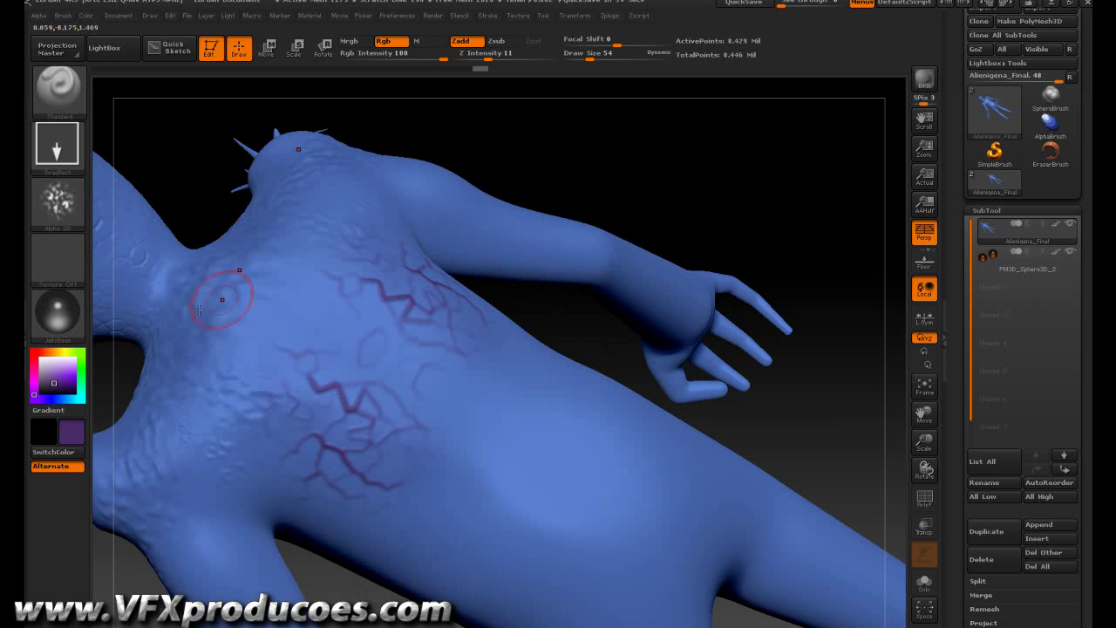
click(81, 373)
click(58, 386)
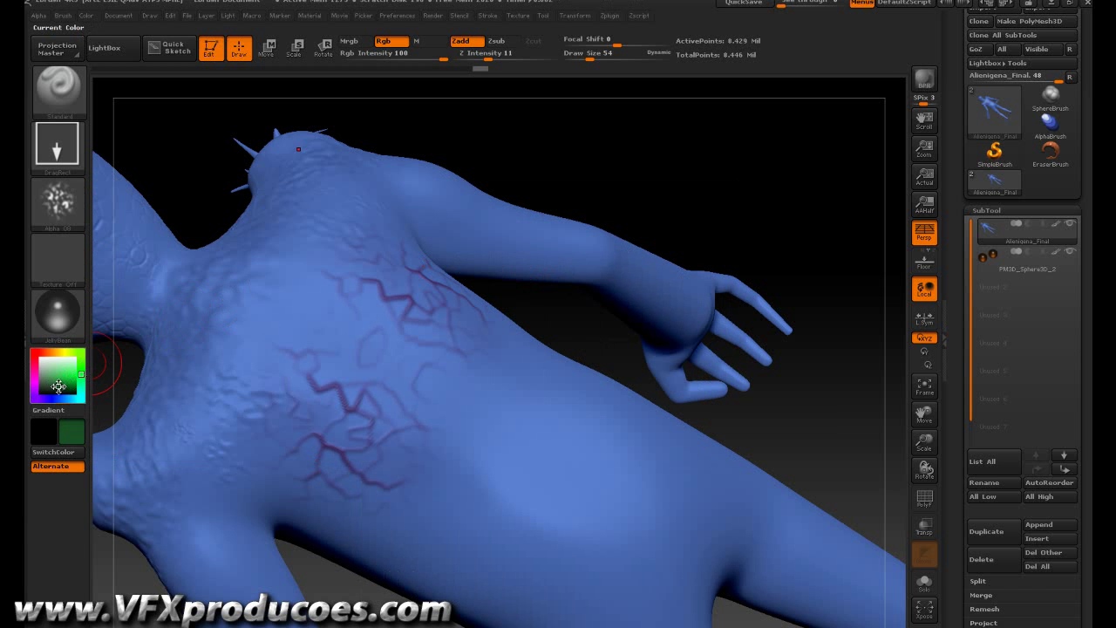
mouse_move(569, 412)
mouse_down()
mouse_move(672, 454)
mouse_move(661, 448)
mouse_up()
mouse_move(452, 565)
mouse_down()
mouse_move(397, 547)
mouse_move(436, 520)
mouse_up()
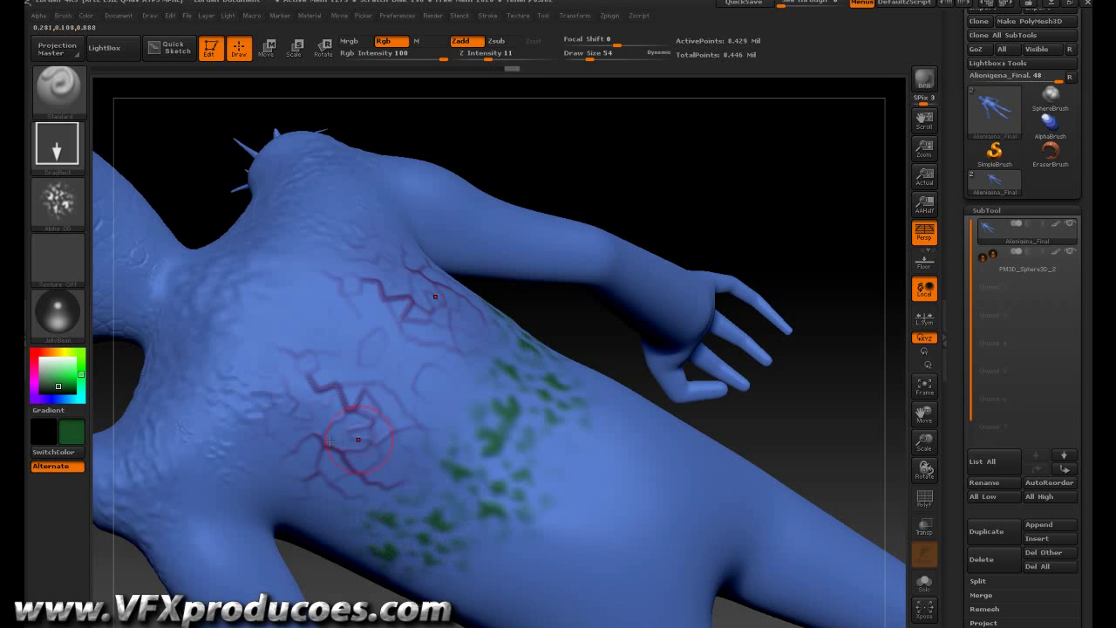
Step: Pick a dark blue and stamp small Alpha 08 spots on the back of both shoulders
click(56, 399)
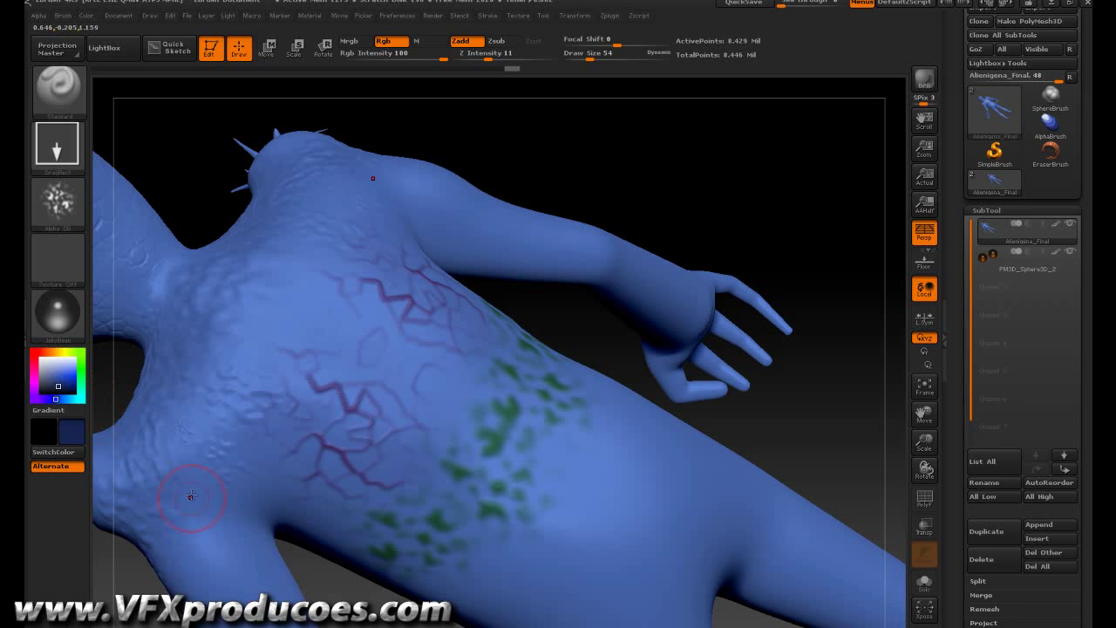
mouse_move(209, 521)
mouse_down()
mouse_move(202, 506)
mouse_move(210, 513)
mouse_move(162, 501)
mouse_up()
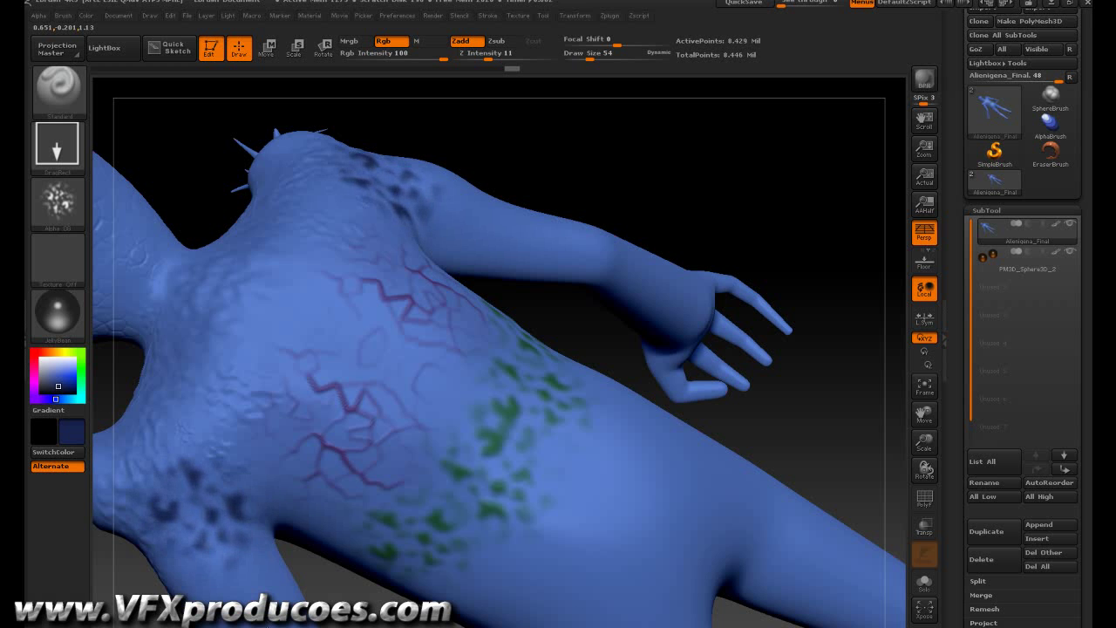
drag(250, 590, 232, 563)
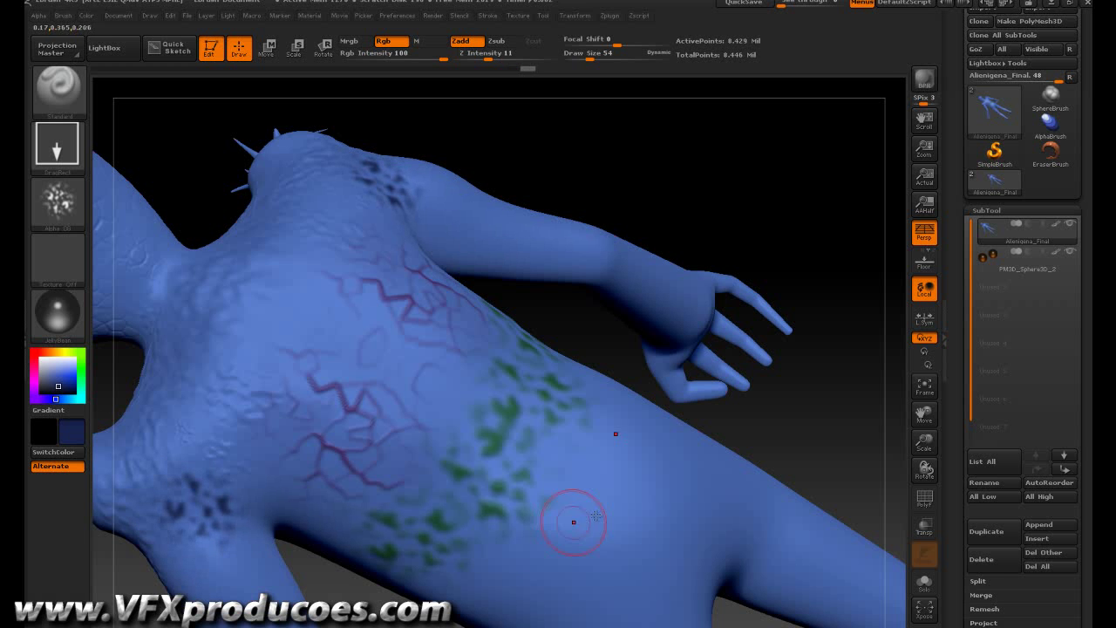
drag(642, 157, 612, 197)
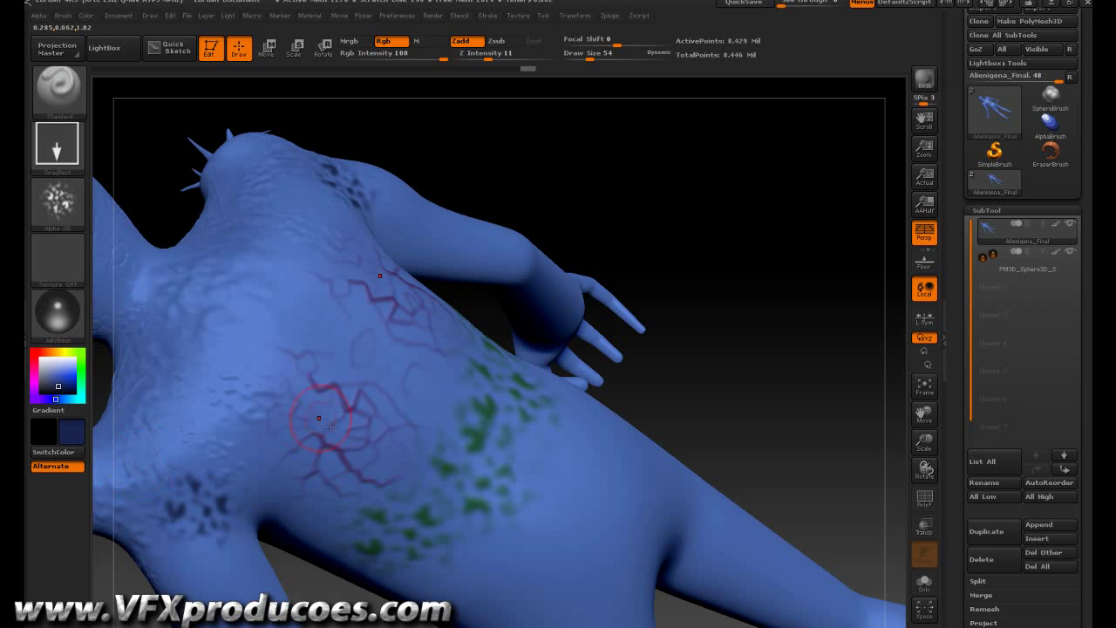
drag(690, 381, 741, 331)
mouse_move(381, 473)
alt+mouse_down()
mouse_move(774, 448)
mouse_move(809, 413)
alt+mouse_up()
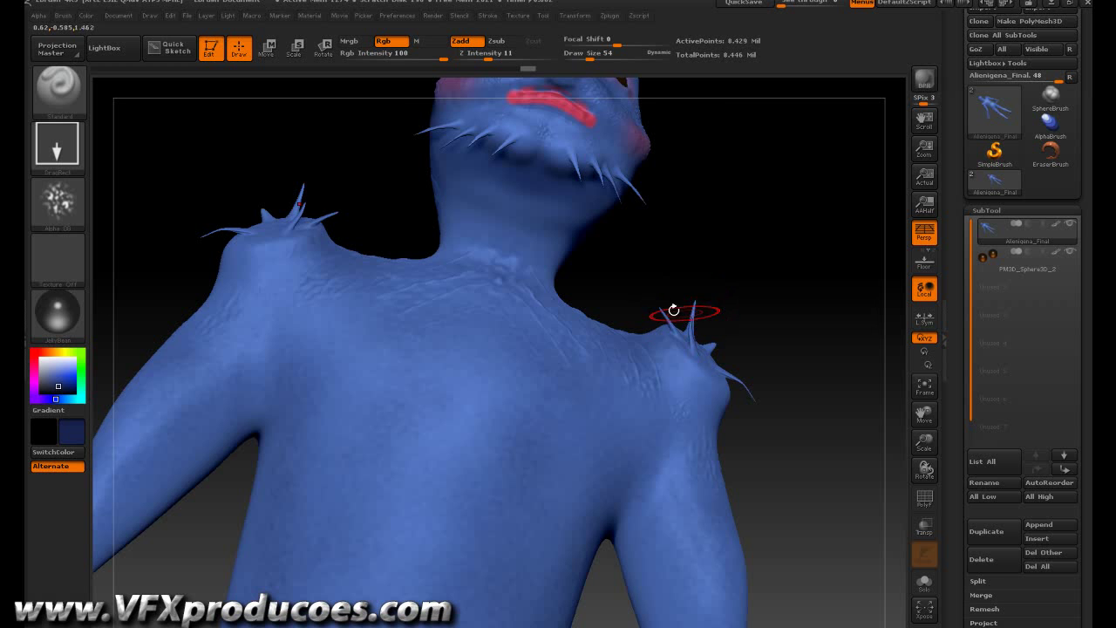
Step: Turn the brush alpha off and switch the stroke type to FreeHand
mouse_move(800, 314)
mouse_down()
mouse_move(787, 294)
mouse_move(776, 427)
mouse_up()
drag(760, 361, 775, 305)
click(58, 200)
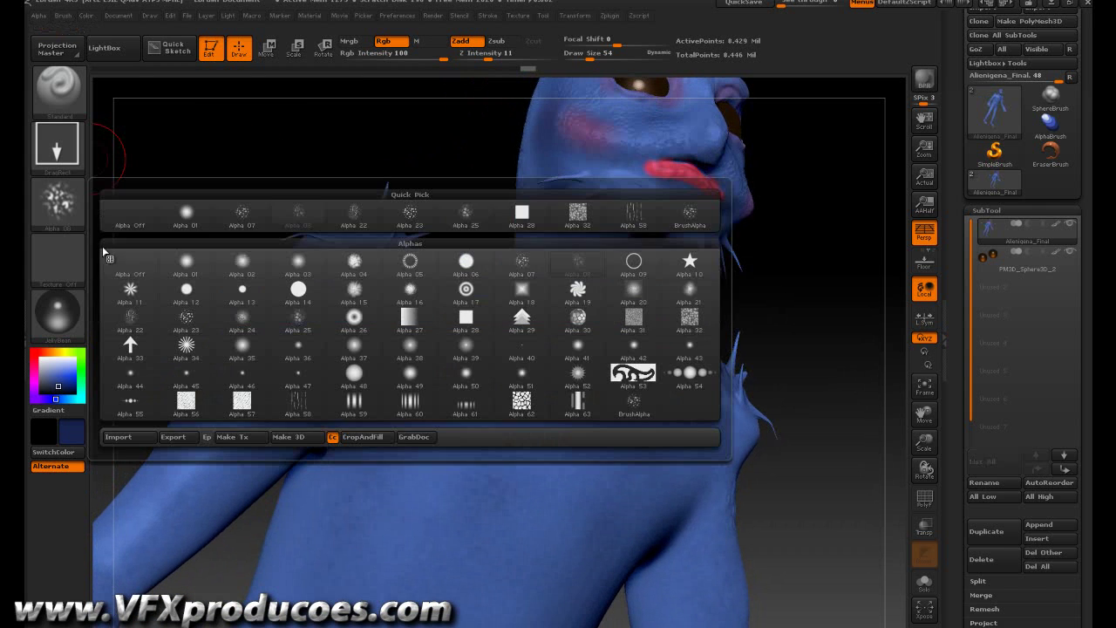
click(123, 214)
click(66, 155)
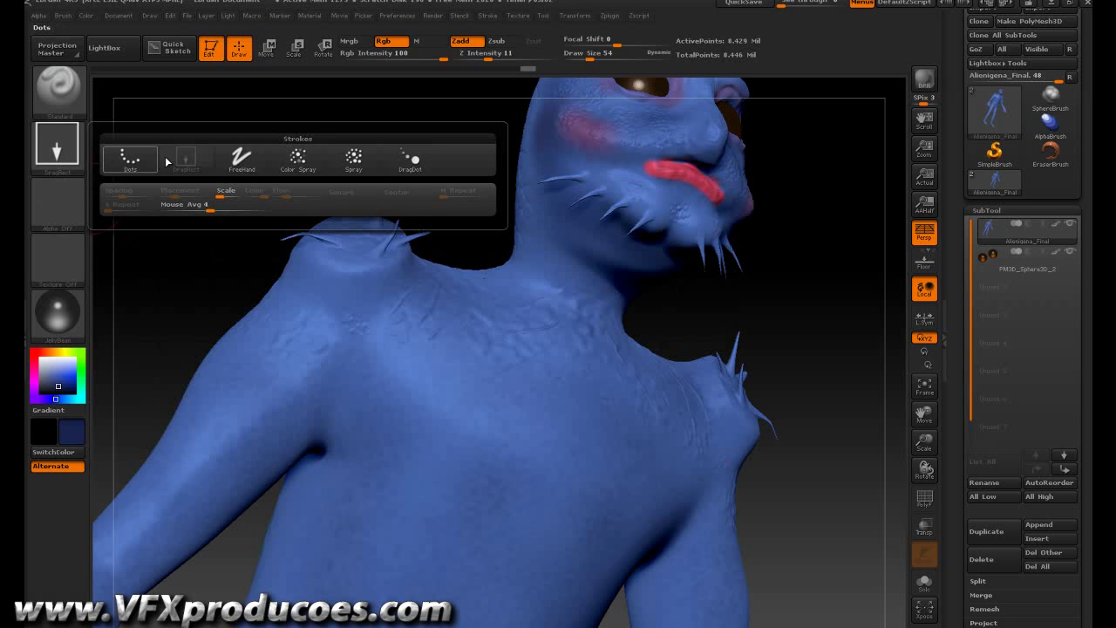
click(236, 163)
drag(441, 174, 443, 152)
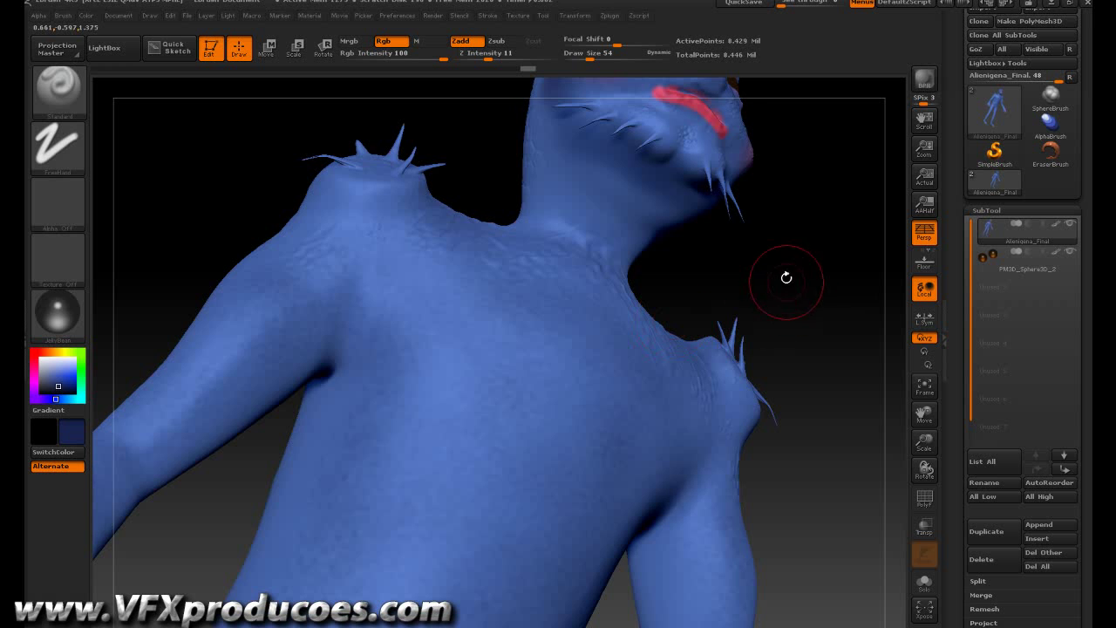
Step: Reduce the brush's Draw Size to 18 and paint the tallest spike on the shoulder dark blue from tip to base
drag(782, 261, 809, 387)
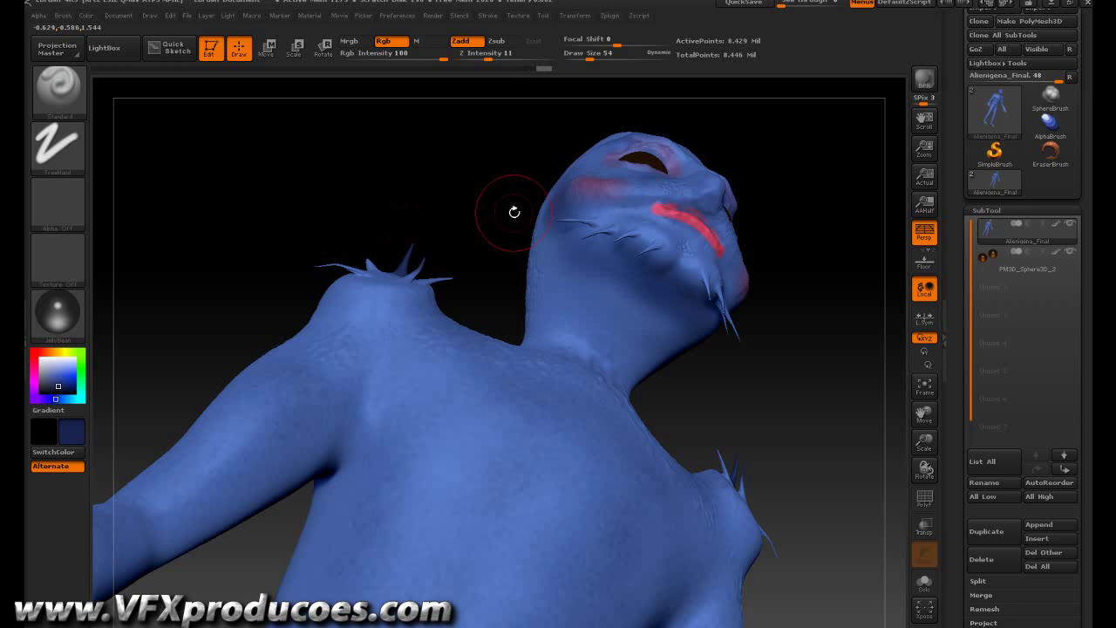
key(ctrl)
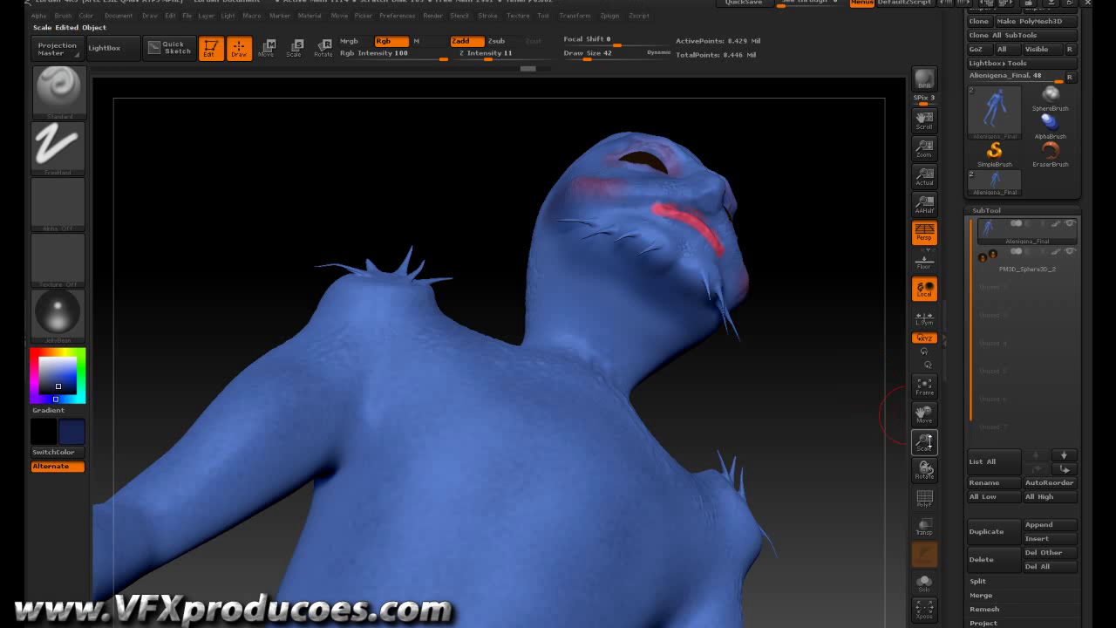
mouse_move(925, 442)
mouse_down()
mouse_move(921, 545)
mouse_move(923, 510)
mouse_up()
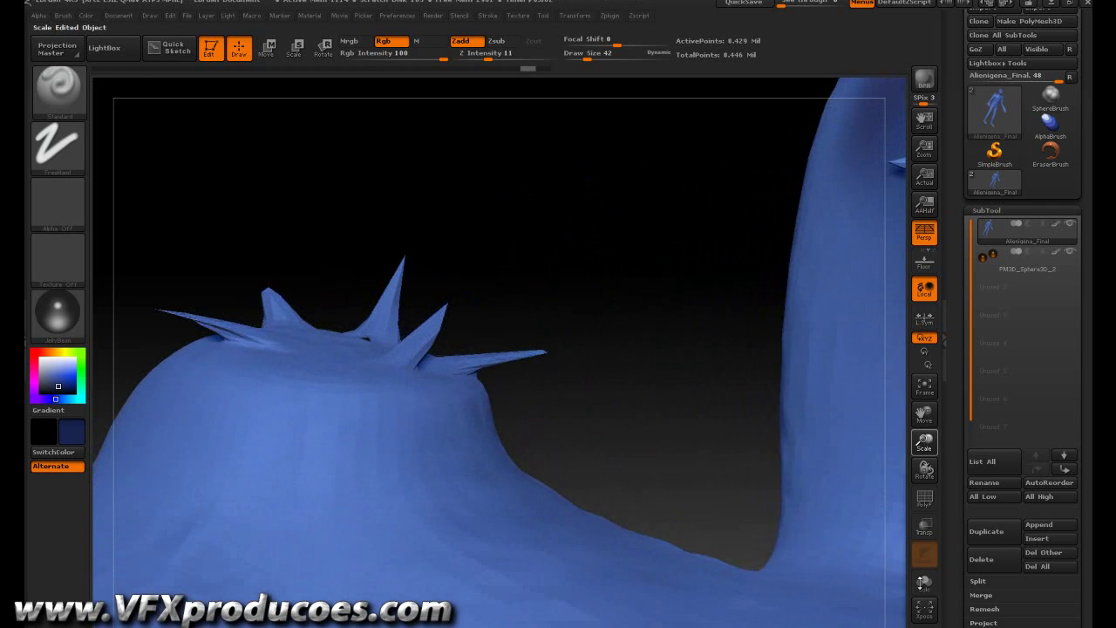
key(bracketleft)
key(bracketleft)
key(bracketleft)
key(bracketleft)
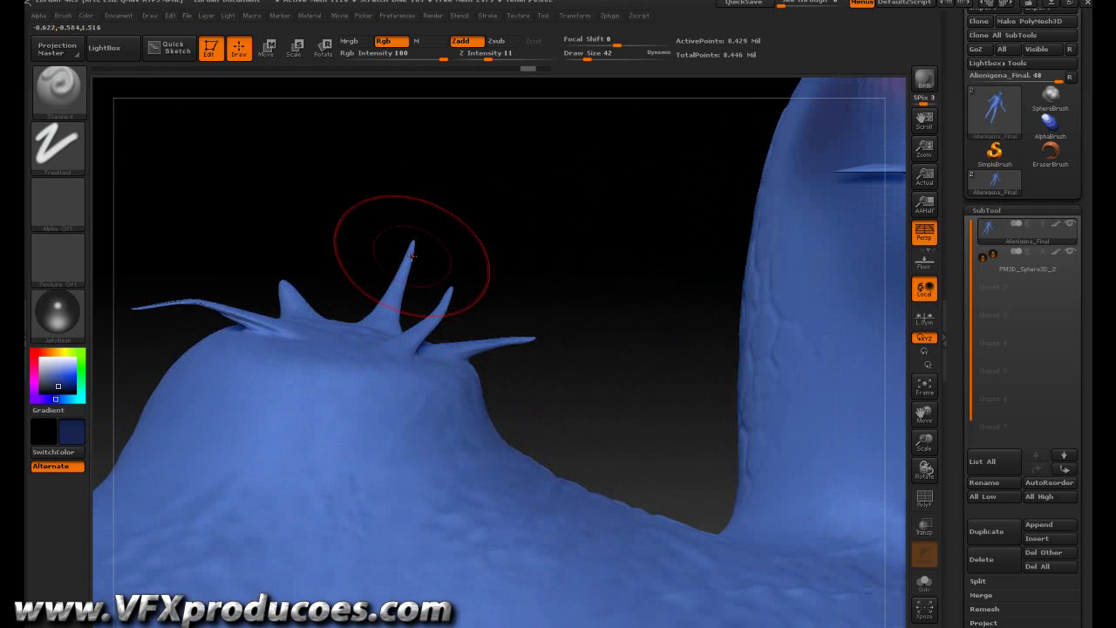
key(bracketleft)
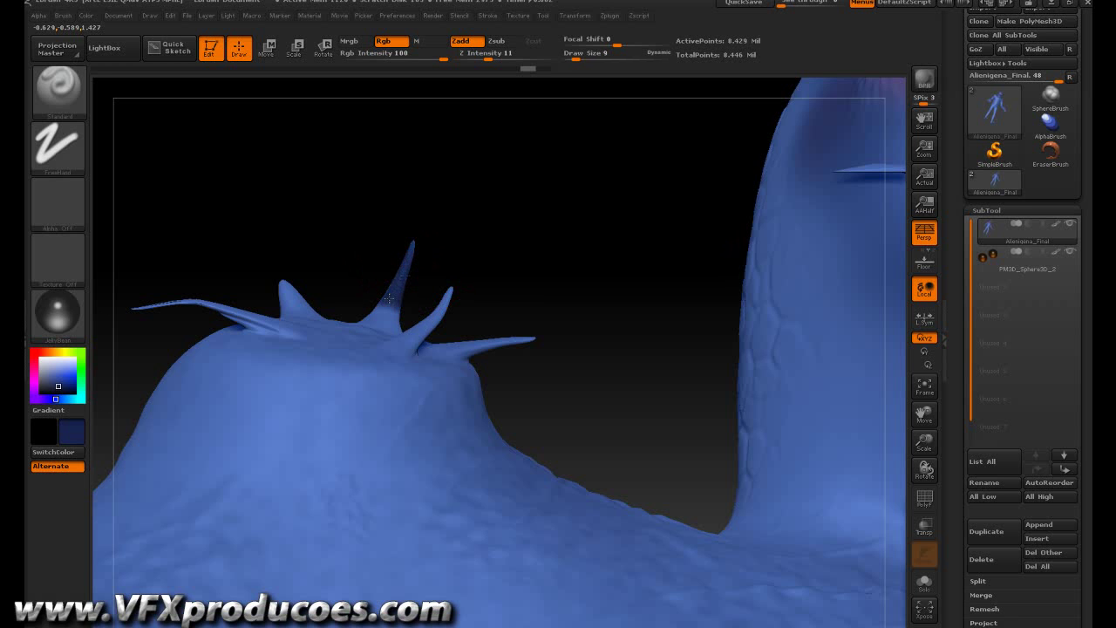
key(bracketright)
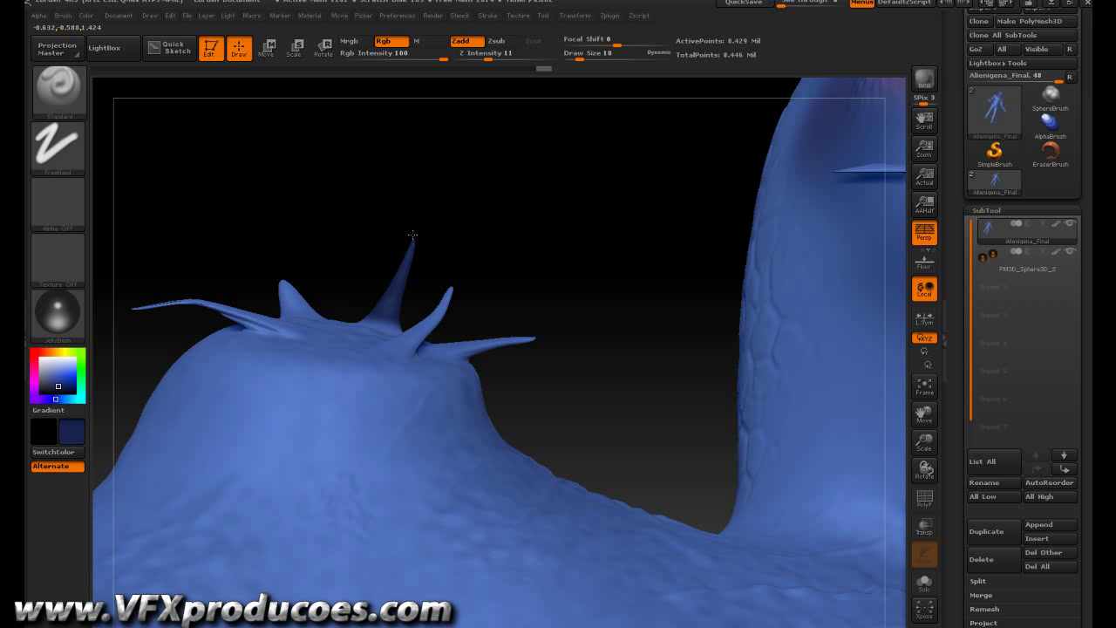
drag(558, 247, 539, 384)
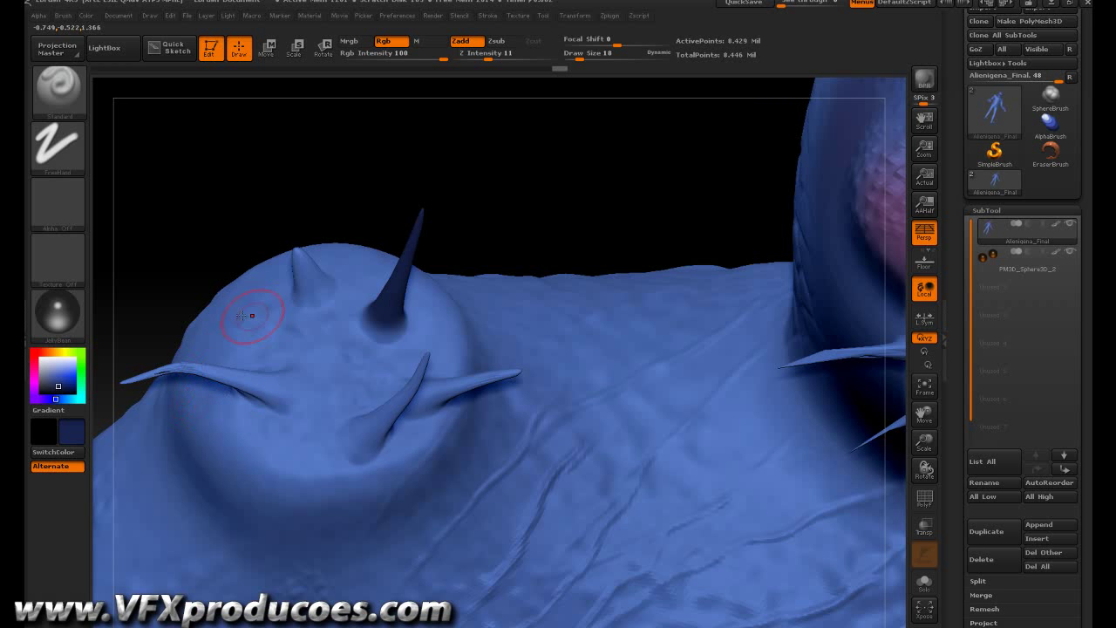
Step: Paint the shoulder spike nearest the neck dark blue, undoing the first stroke and painting it again
mouse_move(541, 232)
mouse_down()
mouse_move(560, 140)
mouse_move(539, 129)
mouse_move(538, 107)
mouse_move(529, 182)
mouse_up()
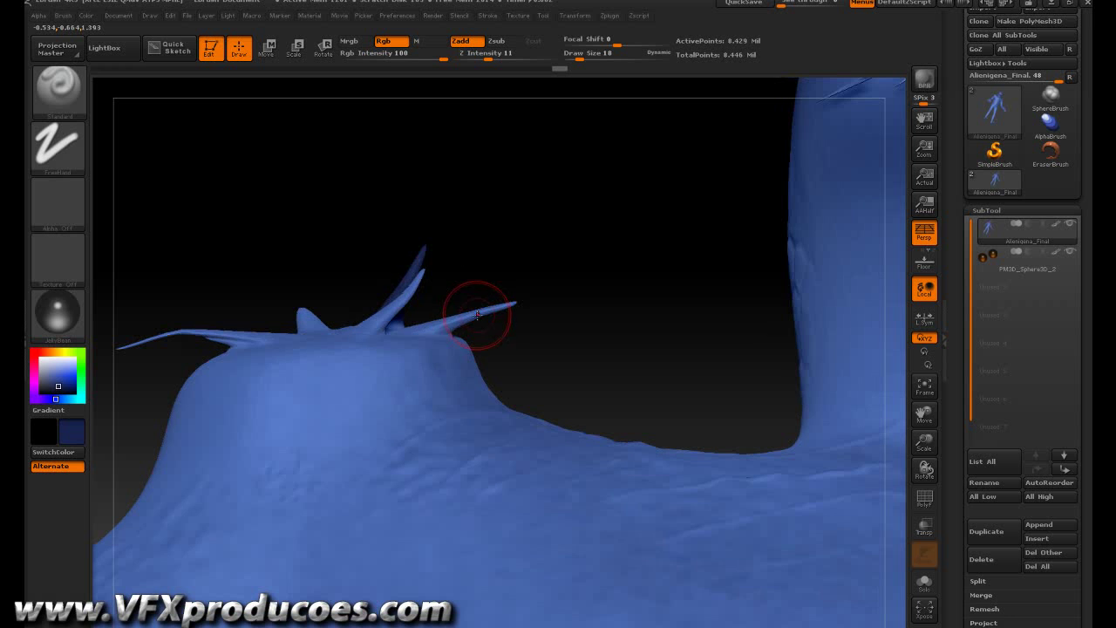
mouse_move(687, 354)
mouse_down()
mouse_move(662, 369)
mouse_move(675, 354)
mouse_move(655, 361)
mouse_up()
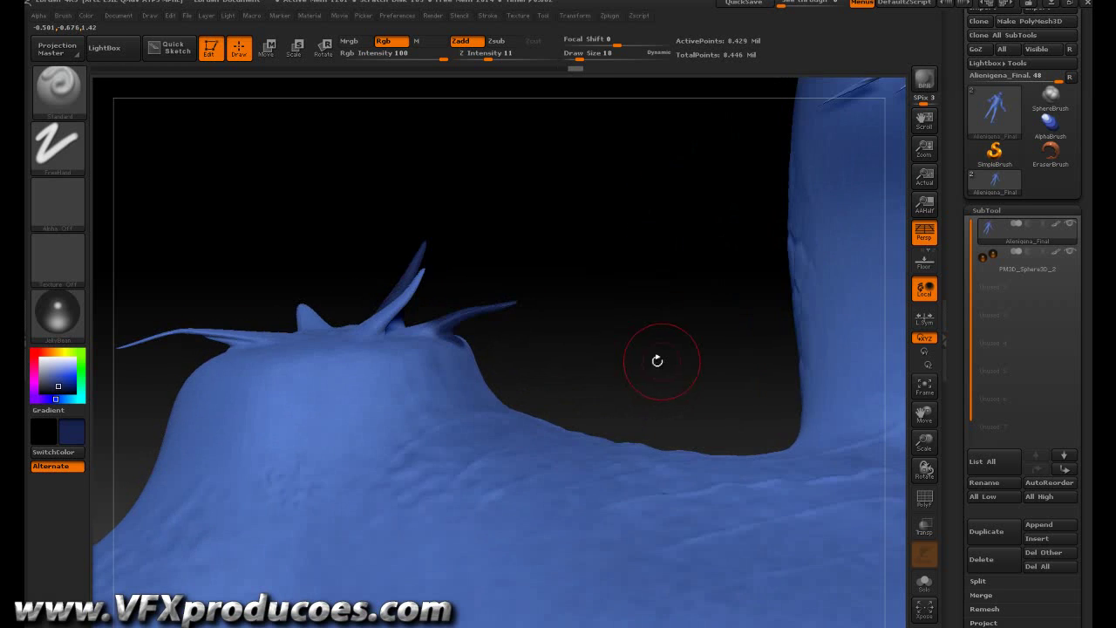
key(ctrl)
mouse_move(551, 336)
mouse_down()
mouse_move(558, 296)
mouse_move(506, 306)
mouse_up()
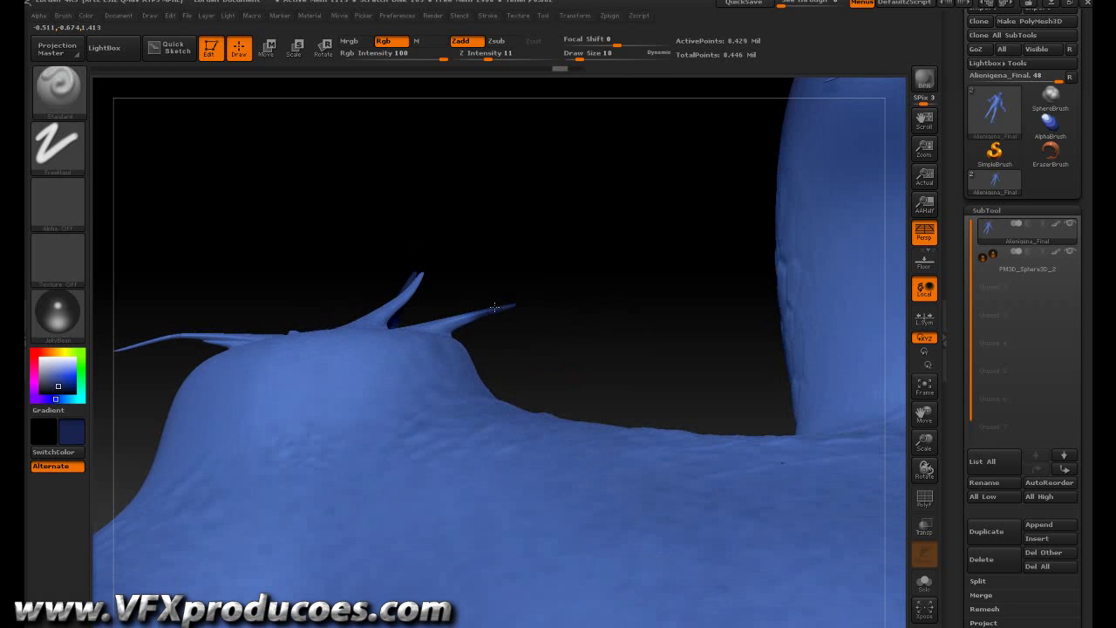
drag(492, 247, 568, 497)
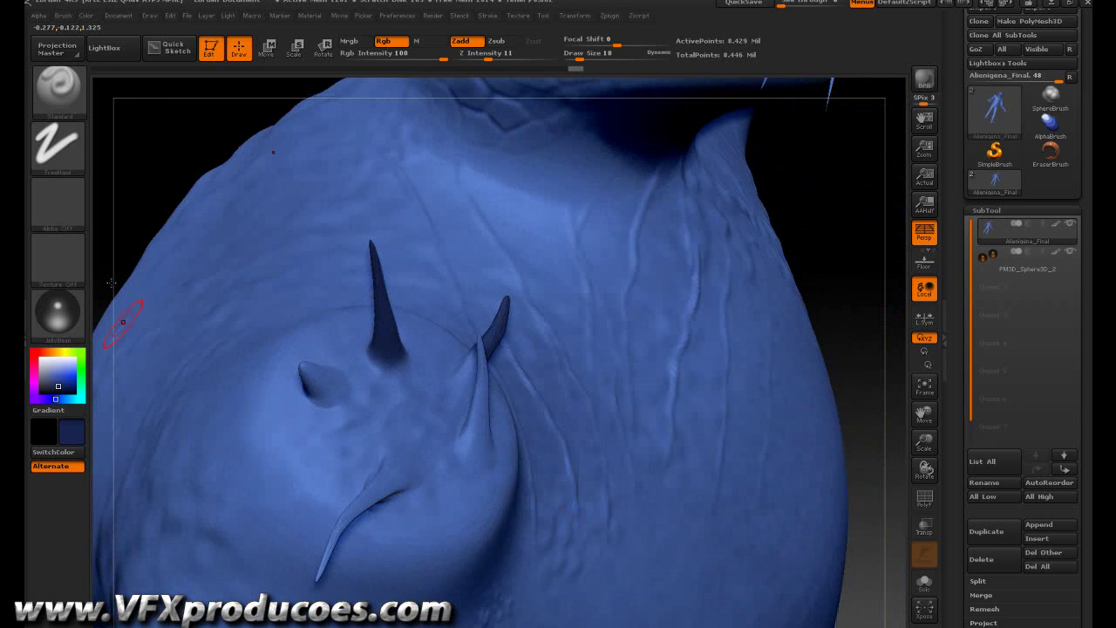
drag(160, 160, 648, 370)
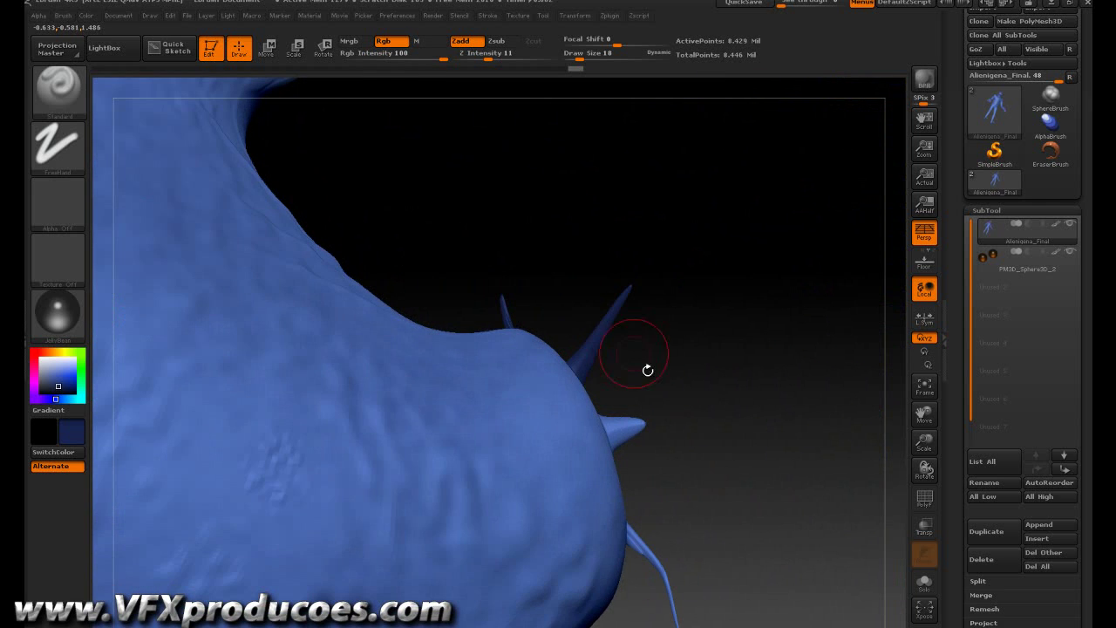
Step: Paint the short, curved and front shoulder spikes dark blue, turning Zadd off and reducing the Draw Size to 10
drag(752, 366, 608, 433)
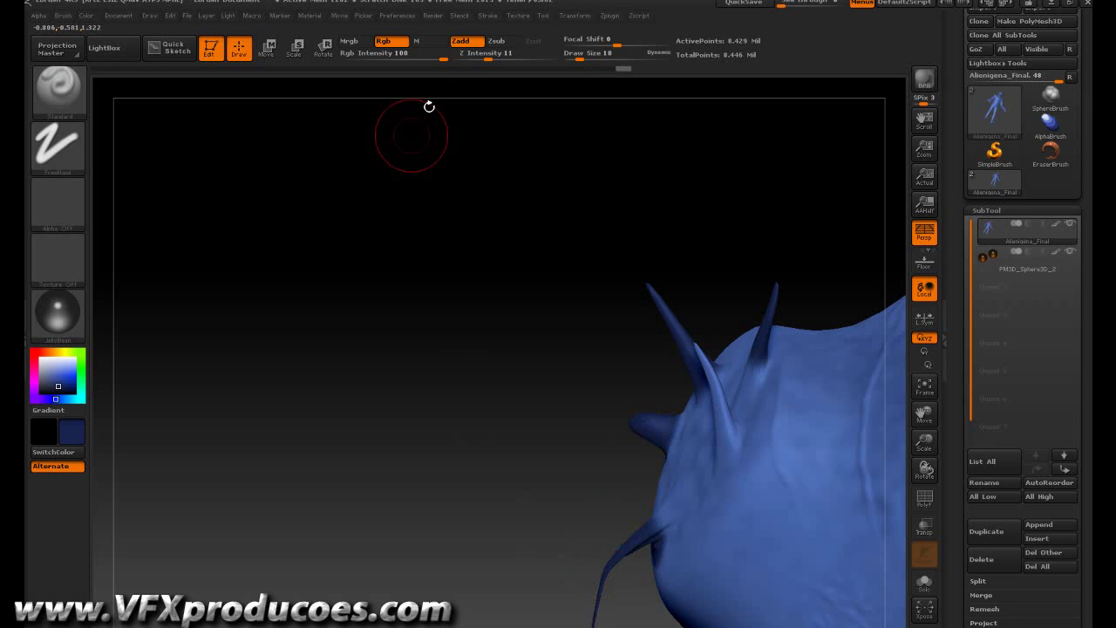
drag(422, 427, 556, 390)
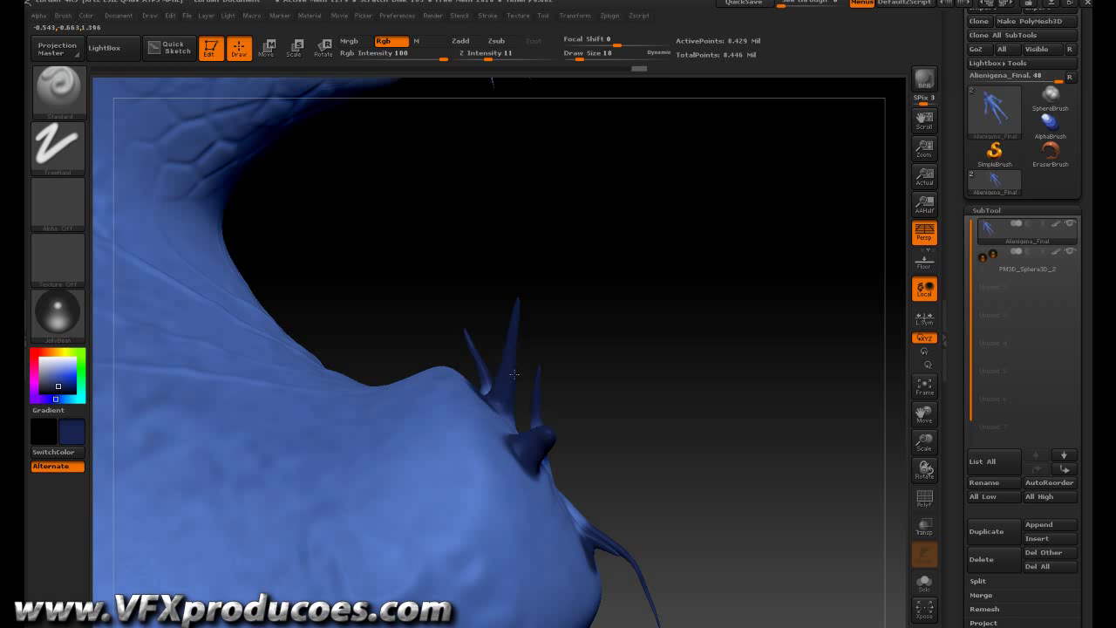
key(ctrl)
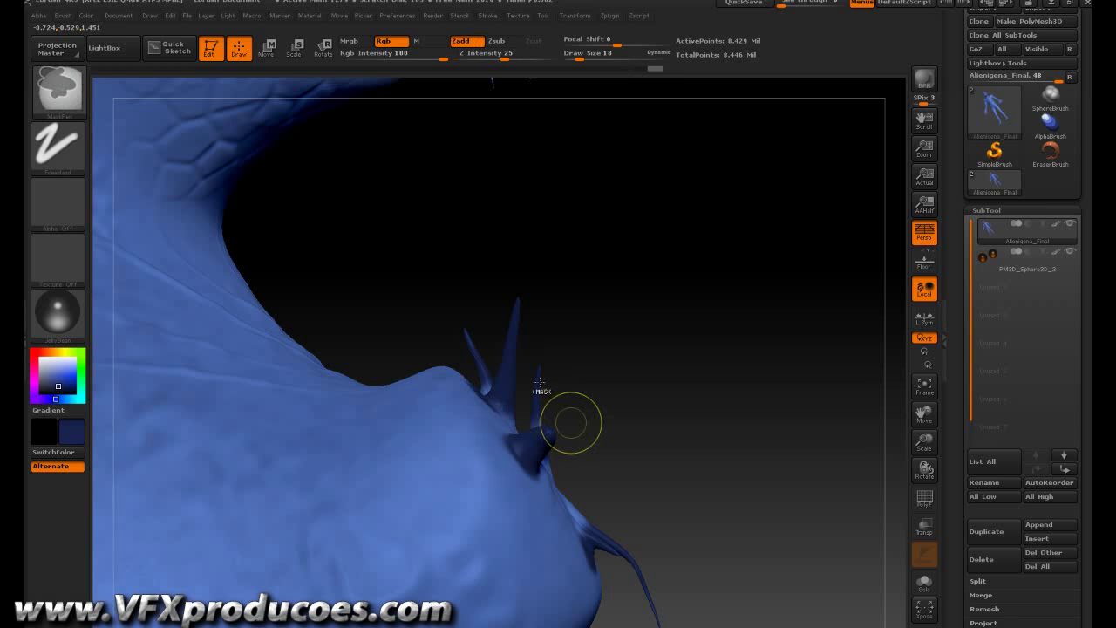
mouse_move(668, 448)
mouse_down()
mouse_move(611, 440)
mouse_move(540, 402)
mouse_up()
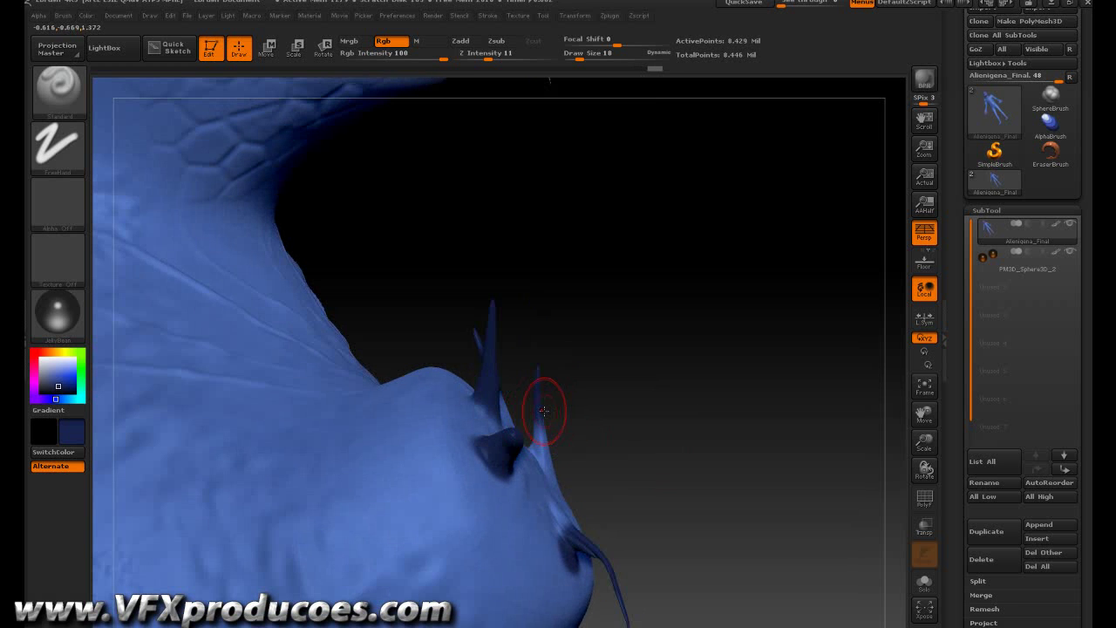
mouse_move(548, 454)
mouse_down()
mouse_move(610, 436)
mouse_move(540, 456)
mouse_up()
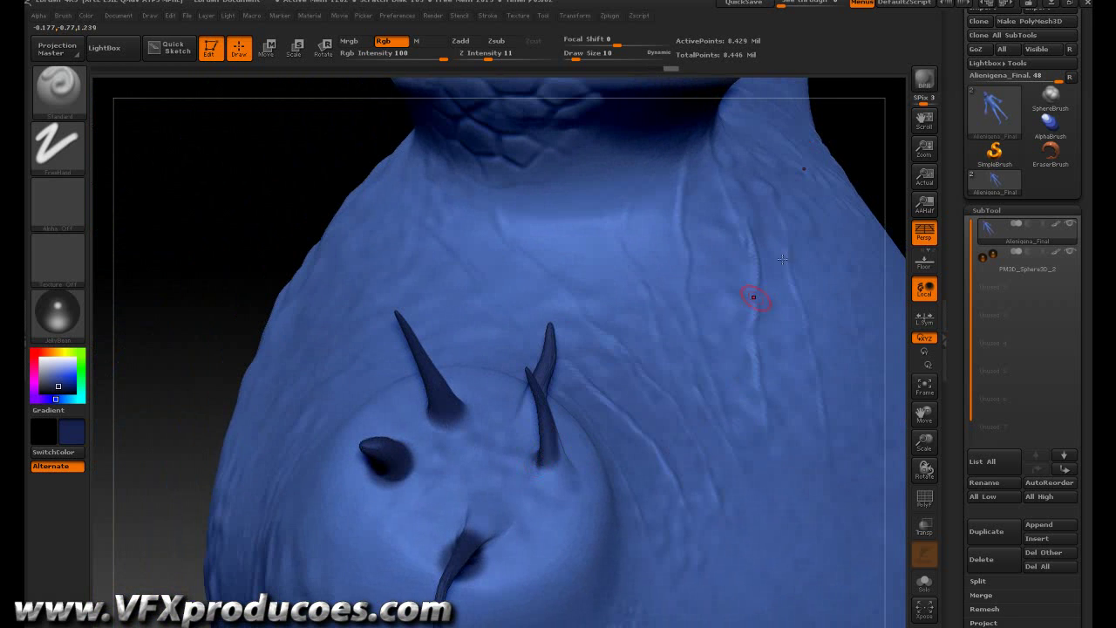
Step: Extend the dark blue over the bases of the front spike and the curved outer spike
drag(314, 209, 242, 209)
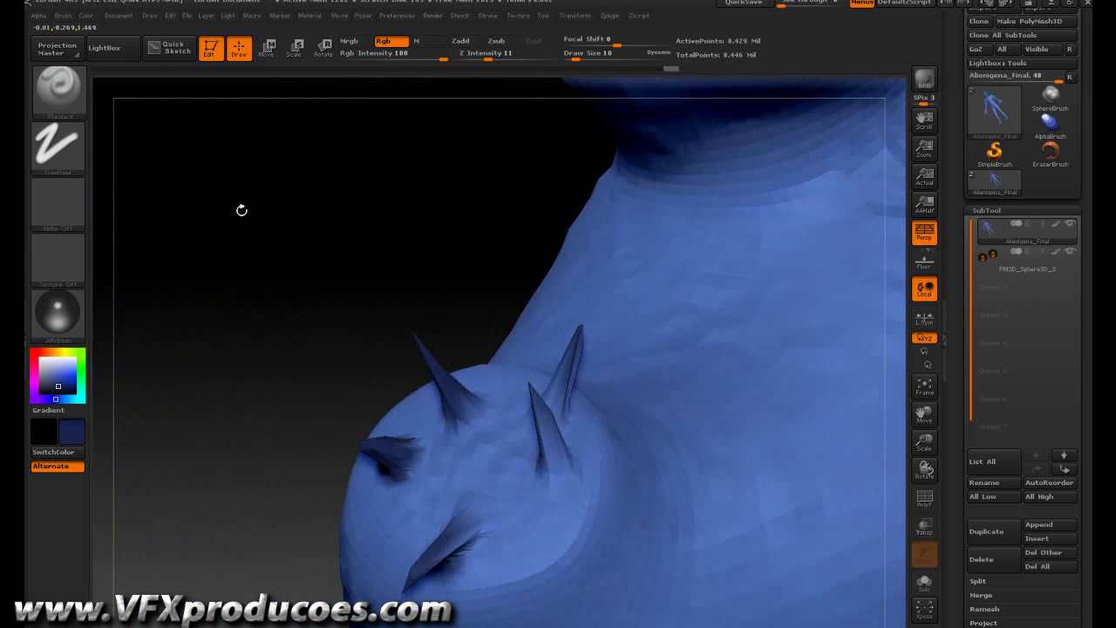
drag(559, 442, 559, 485)
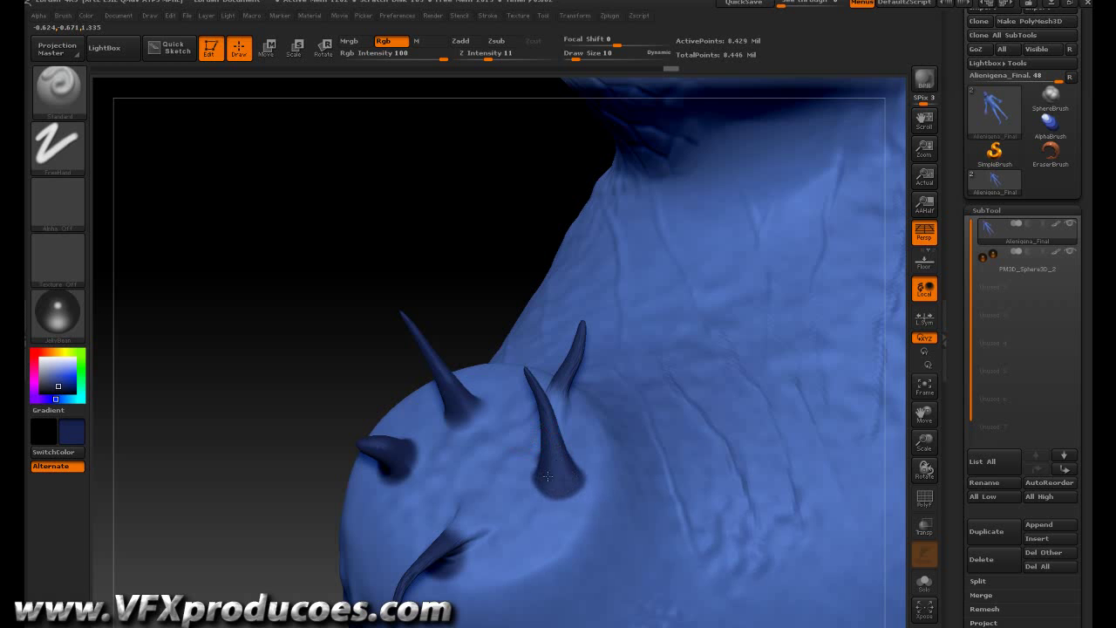
mouse_move(457, 537)
mouse_down()
mouse_move(469, 504)
mouse_move(484, 521)
mouse_up()
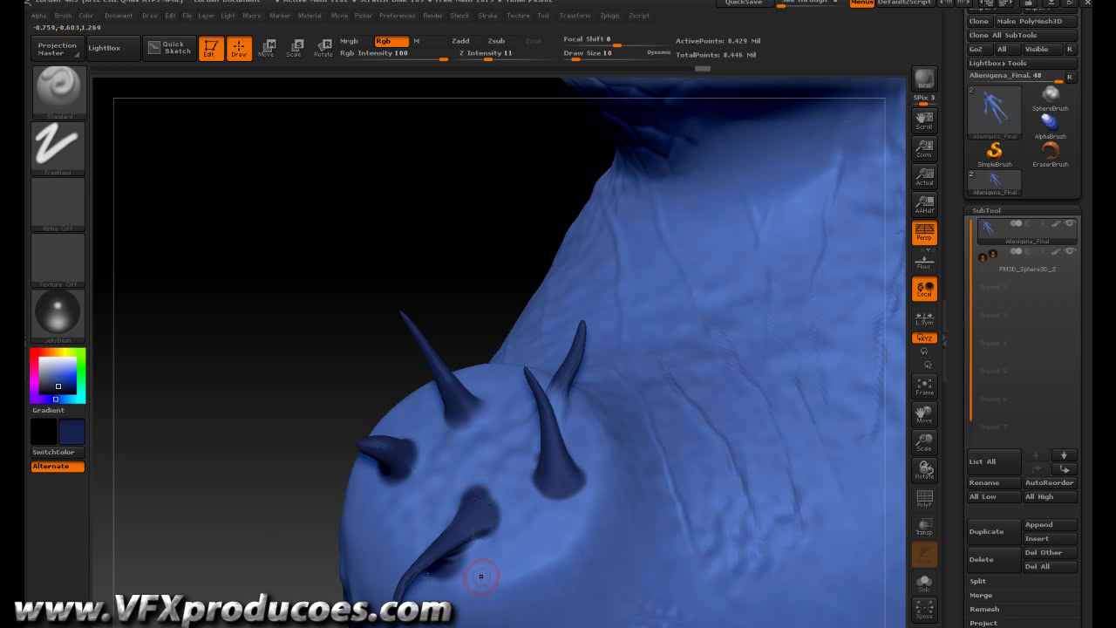
Step: Pick the lighter blue of the skin and paint over the stray dark colour around the curved outer spike
drag(70, 384, 326, 496)
drag(272, 469, 471, 579)
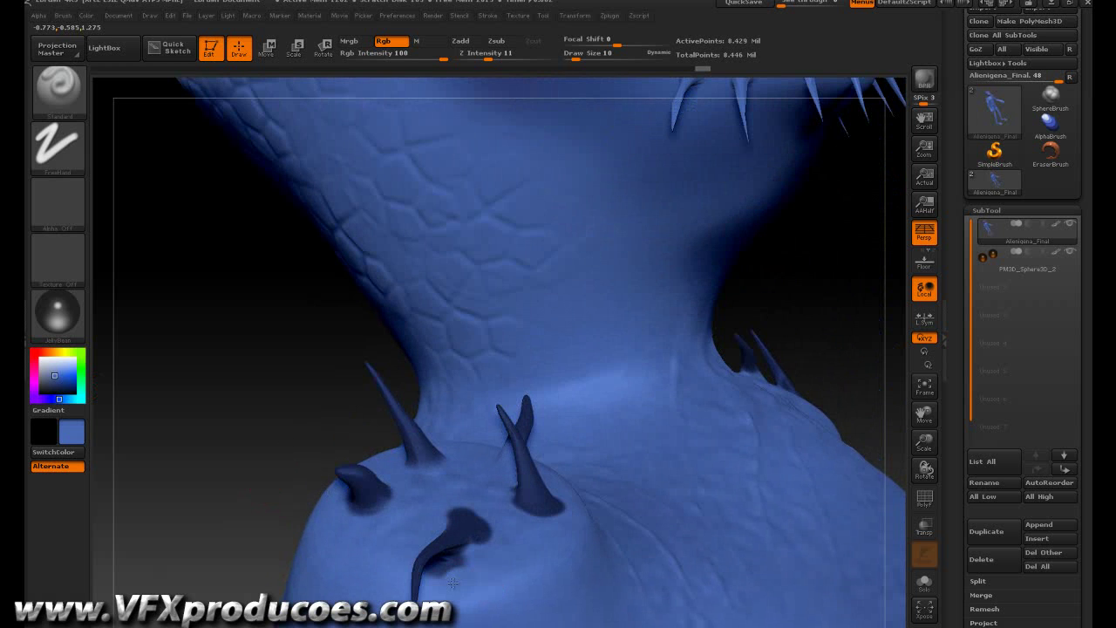
drag(230, 542, 349, 580)
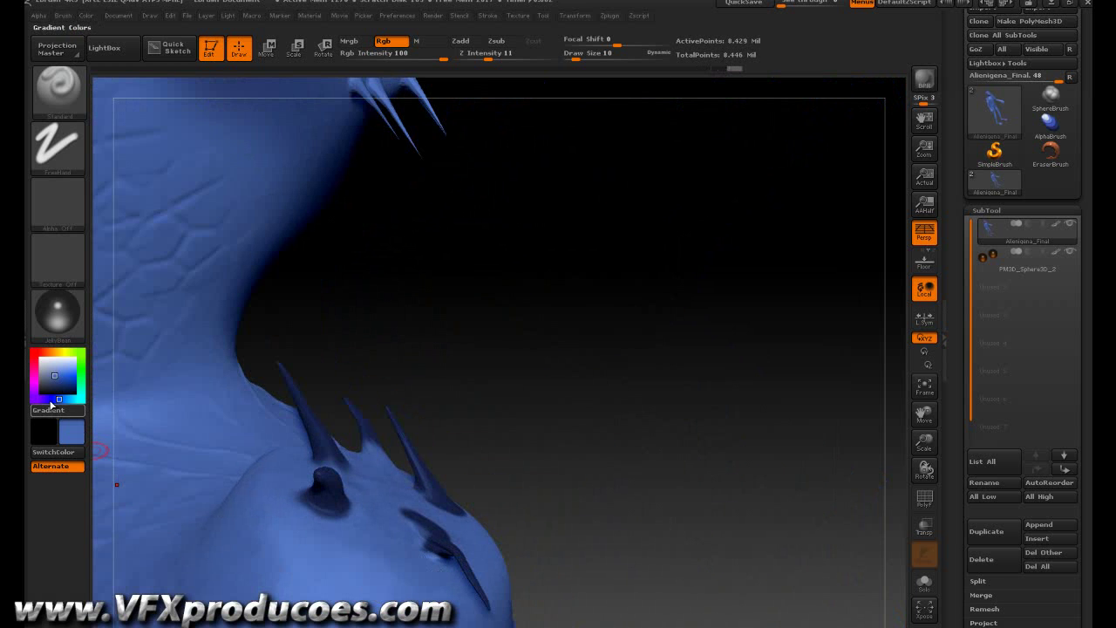
Step: Return to the dark blue colour and touch up the bases of the shoulder spikes
drag(57, 380, 314, 423)
mouse_move(557, 381)
mouse_down()
mouse_move(431, 370)
mouse_move(431, 397)
mouse_move(438, 390)
mouse_up()
drag(365, 421, 377, 429)
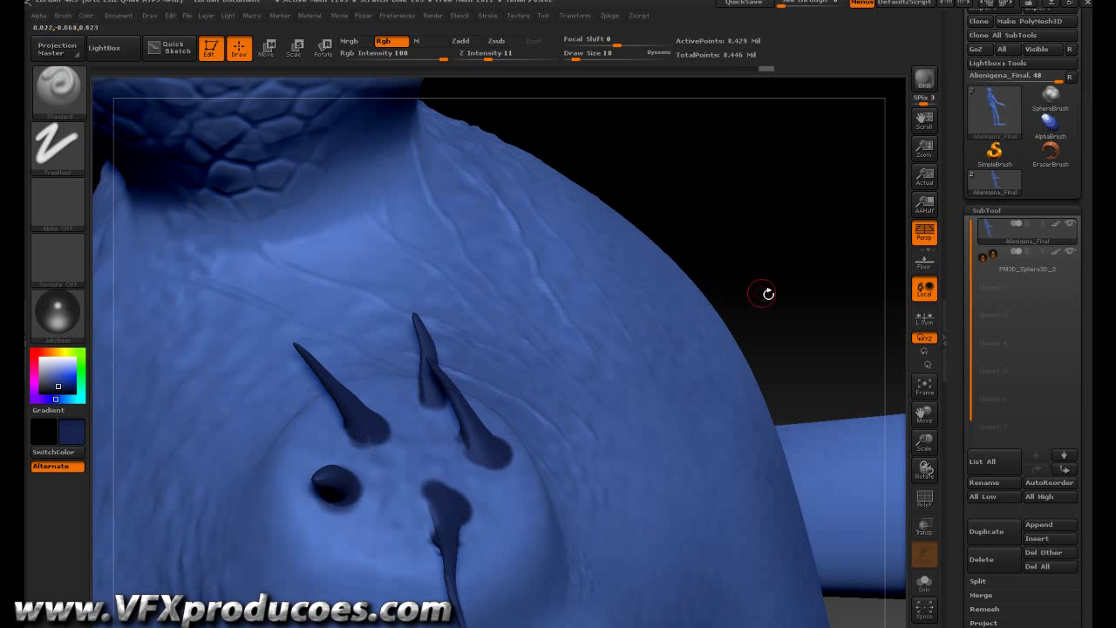
Step: Frame the whole alien and examine the painted shoulder spikes, face and upper body from several angles
key(f)
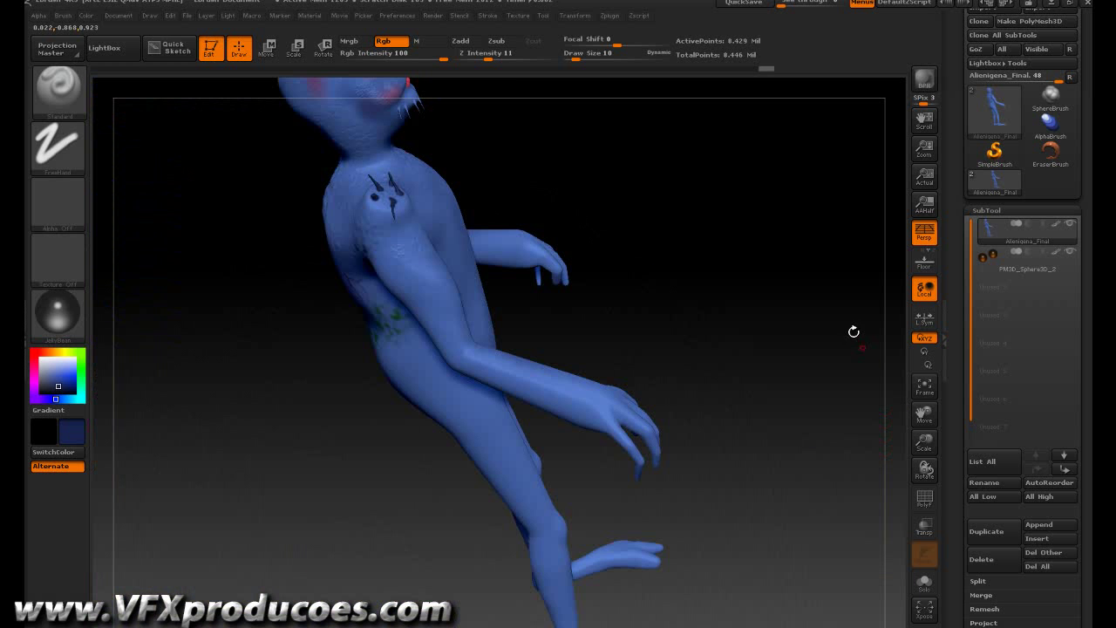
drag(796, 314, 807, 338)
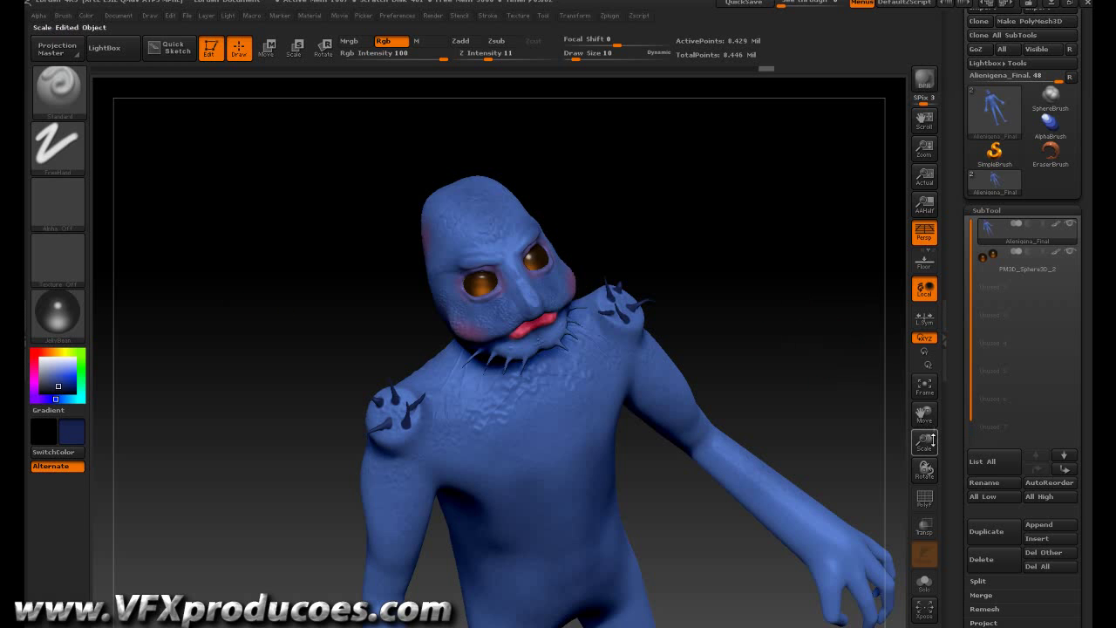
drag(814, 368, 710, 284)
drag(719, 222, 720, 230)
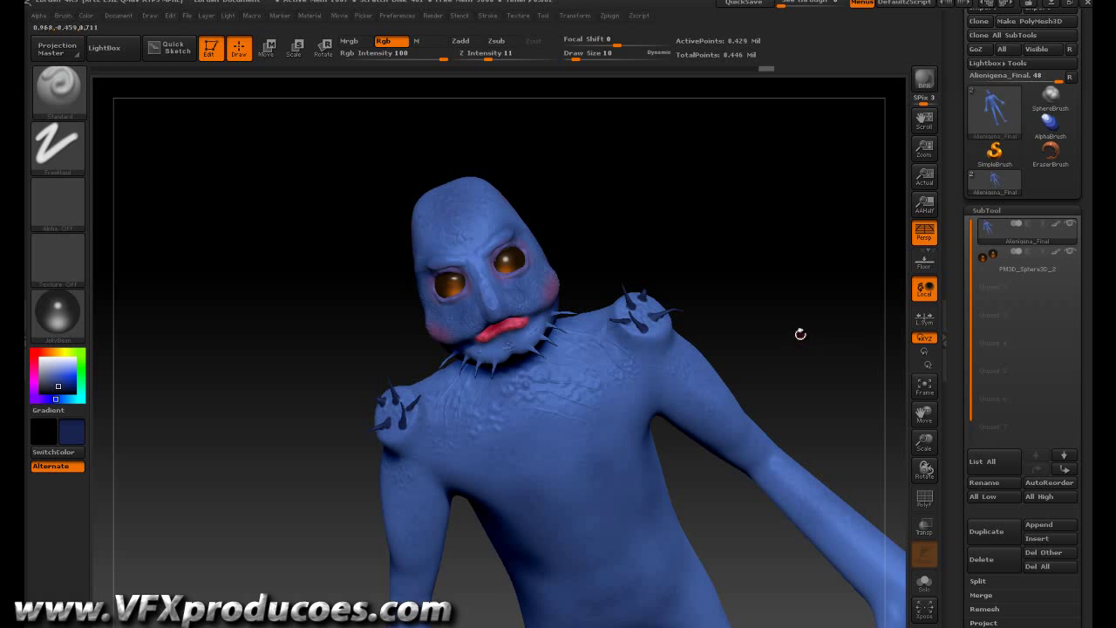
drag(775, 331, 740, 266)
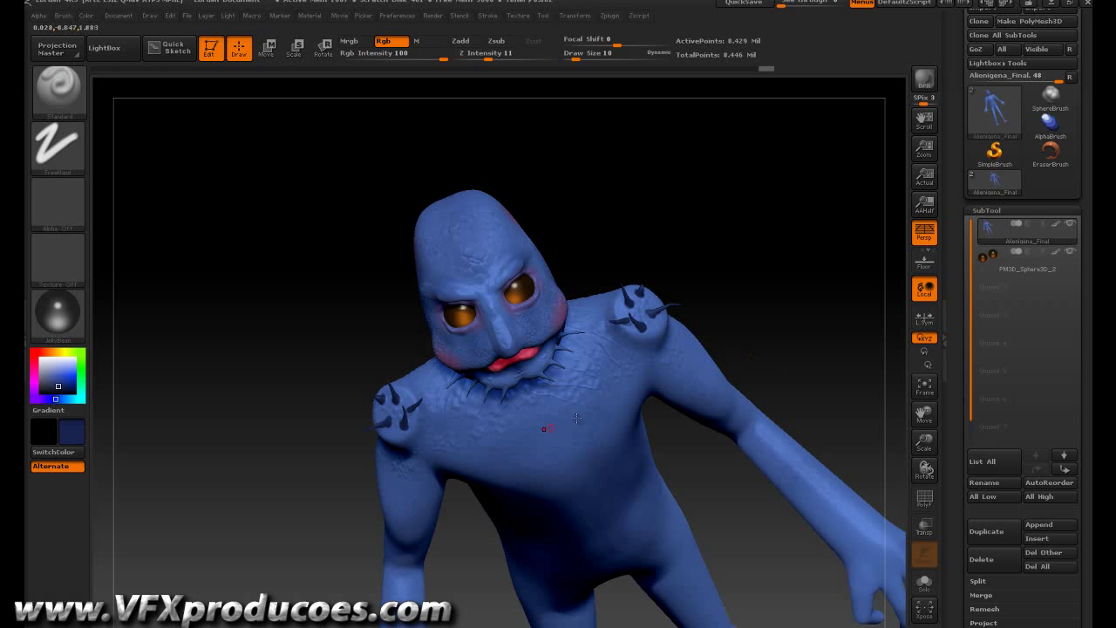
drag(731, 284, 739, 334)
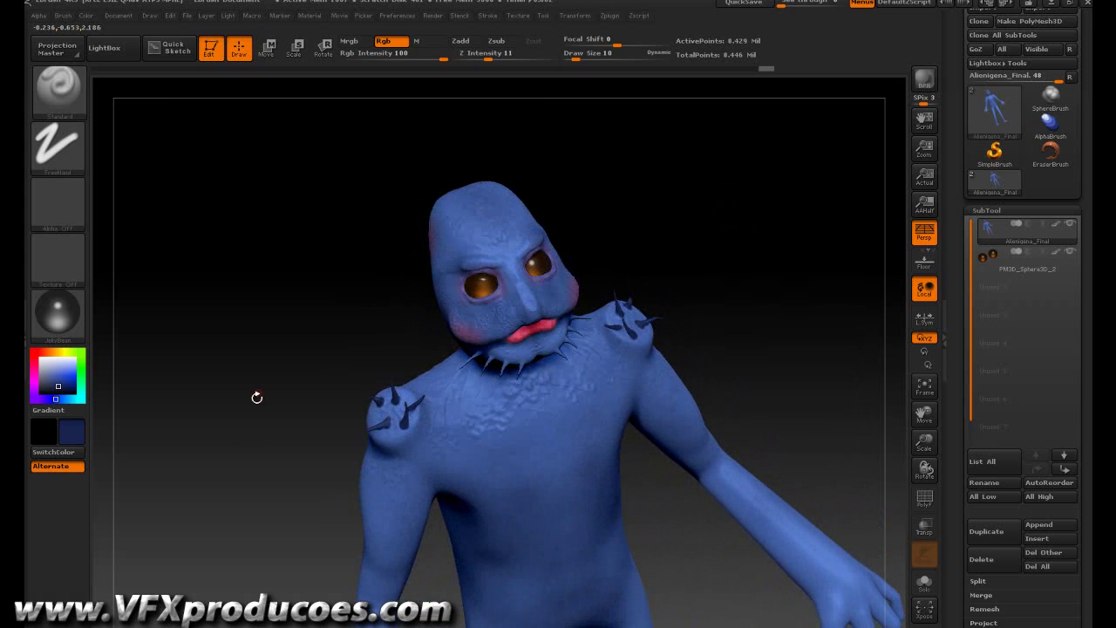